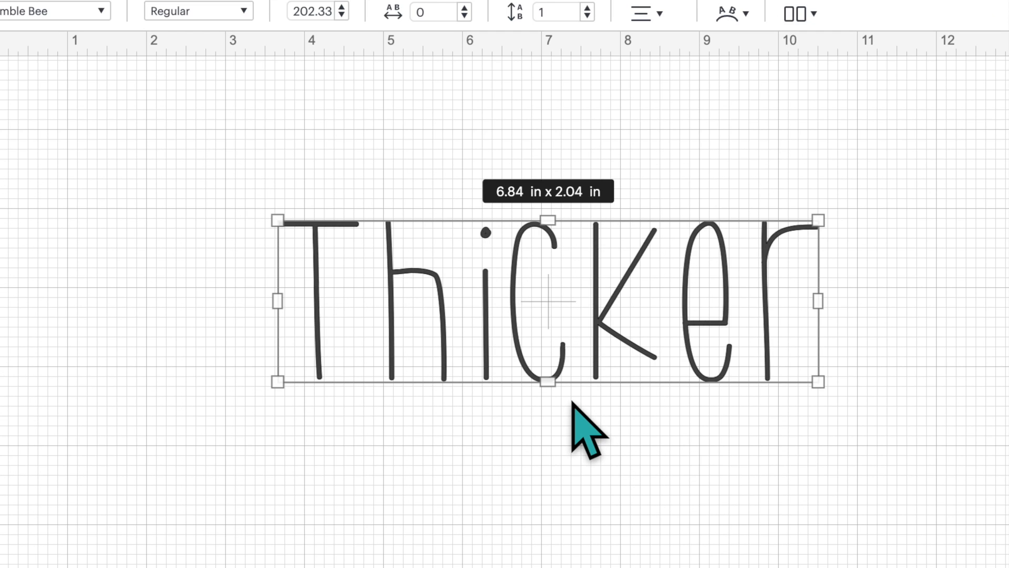
- Enlarge the "Thicker" text to about 7.47 by 2.23 in and apply a 0.028 in welded outward offset with rounded corners
{"action": "left_click_drag", "start_coordinate": [816, 379], "coordinate": [576, 287]}
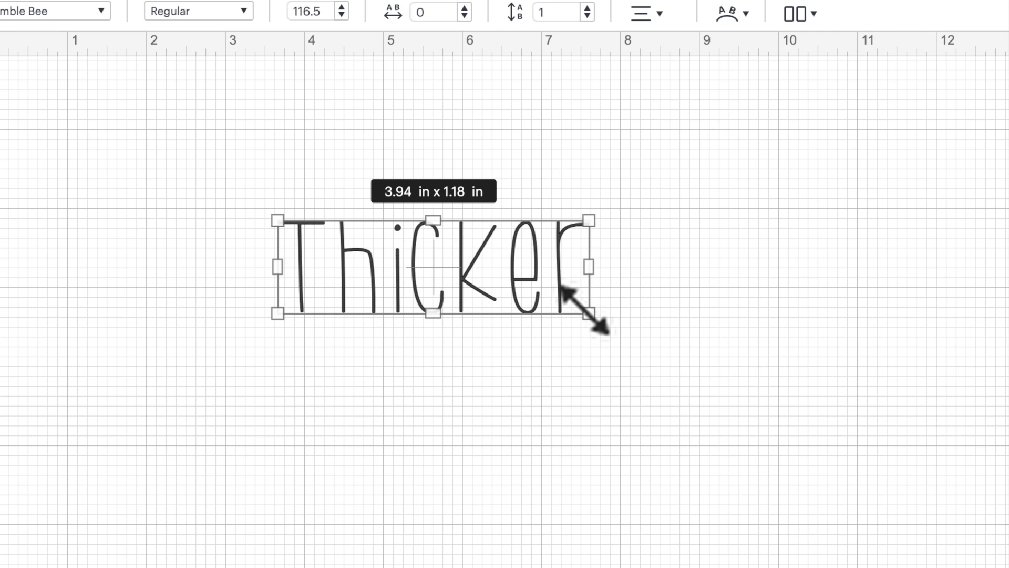
{"action": "left_click_drag", "start_coordinate": [583, 310], "coordinate": [864, 394]}
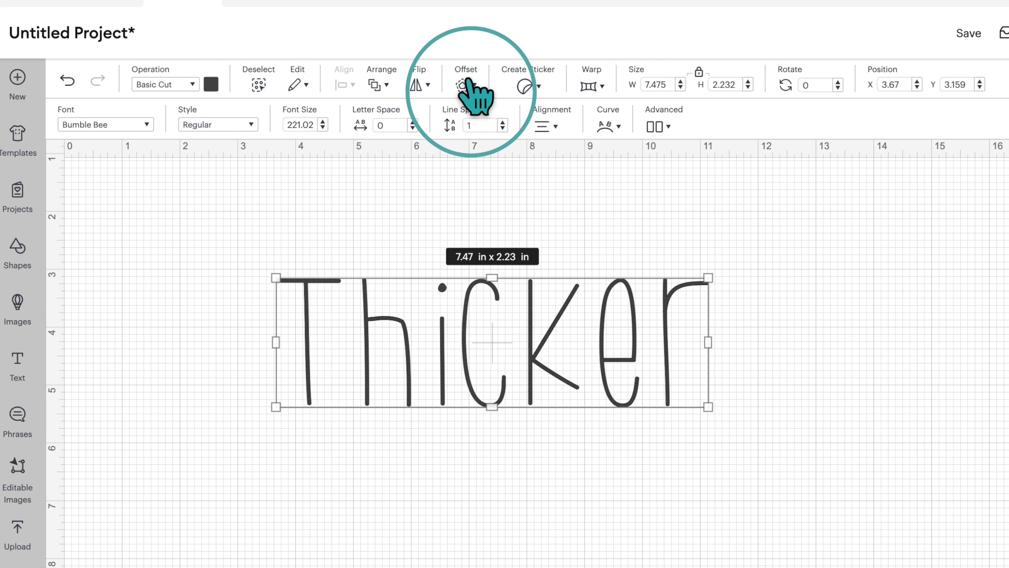
{"action": "left_click", "coordinate": [466, 85]}
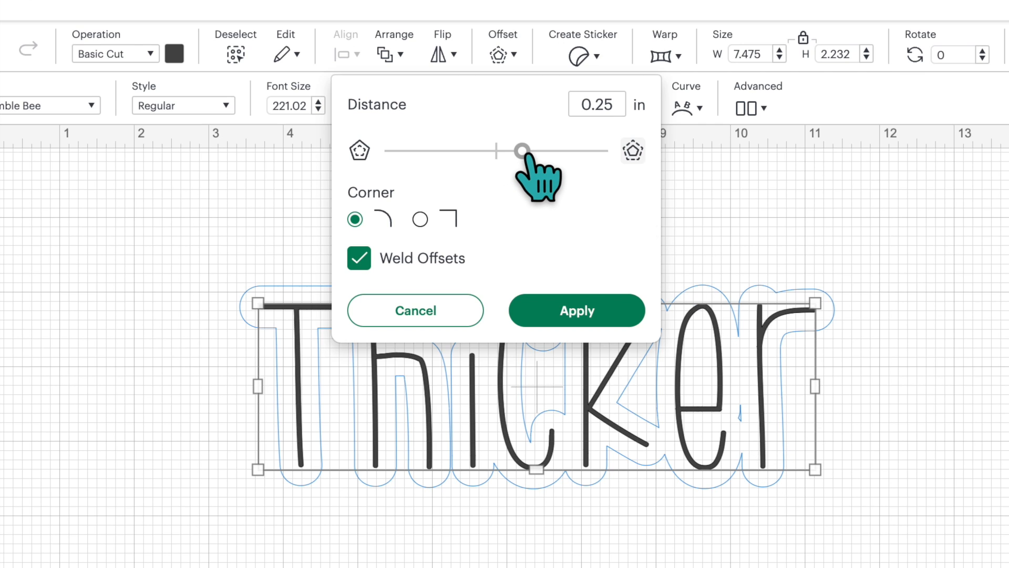
{"action": "left_click_drag", "start_coordinate": [525, 155], "coordinate": [499, 153]}
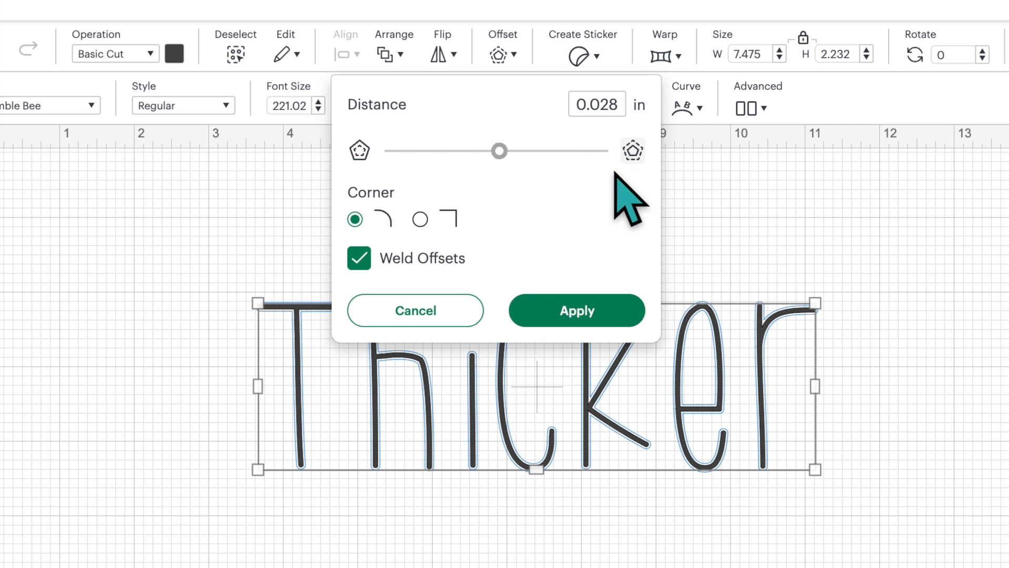
{"action": "left_click", "coordinate": [587, 314]}
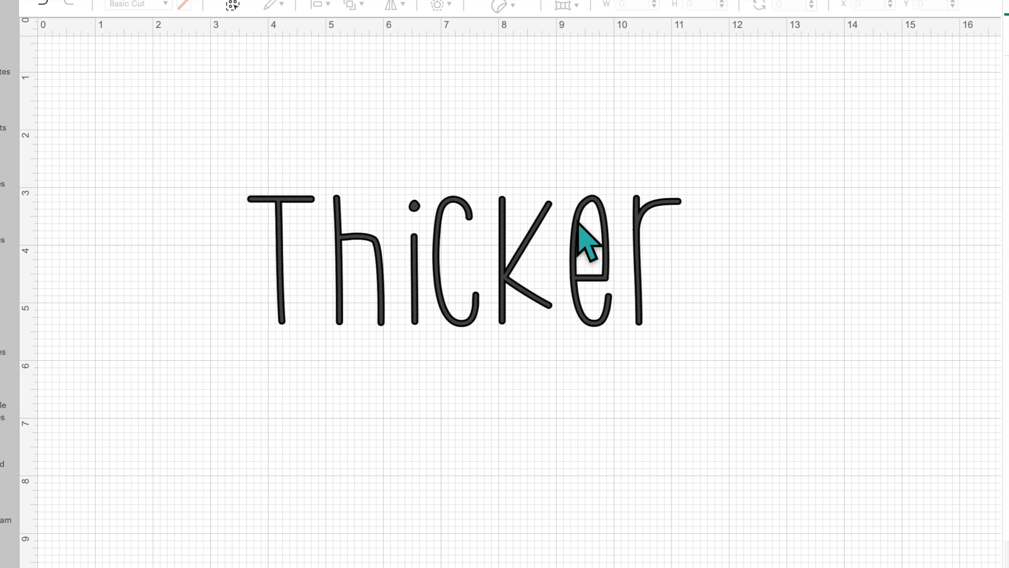
- Separate the original thin "Thicker" text from its offset by placing it below for comparison
{"action": "left_click_drag", "start_coordinate": [695, 319], "coordinate": [693, 352]}
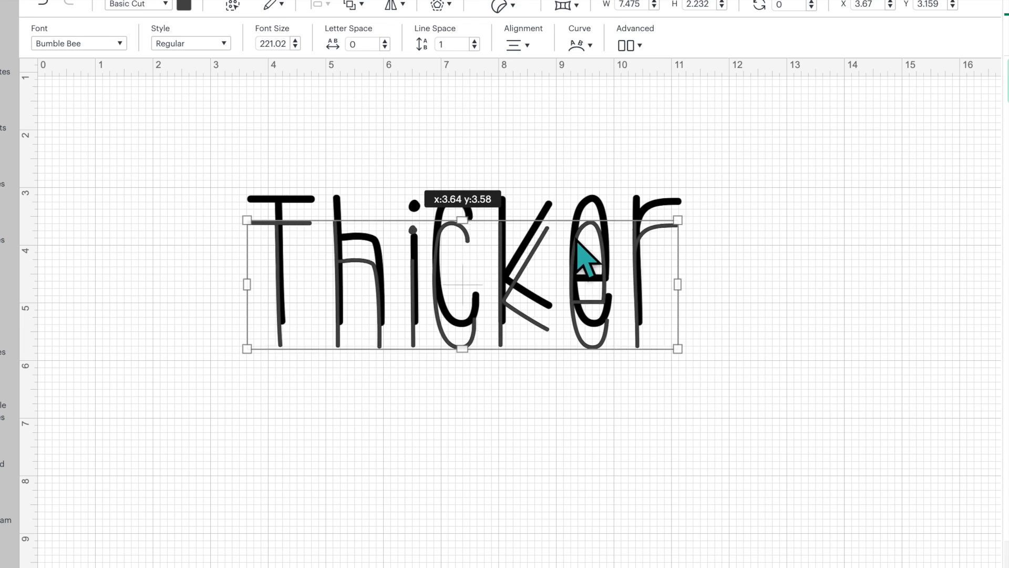
{"action": "left_click_drag", "start_coordinate": [577, 241], "coordinate": [572, 399]}
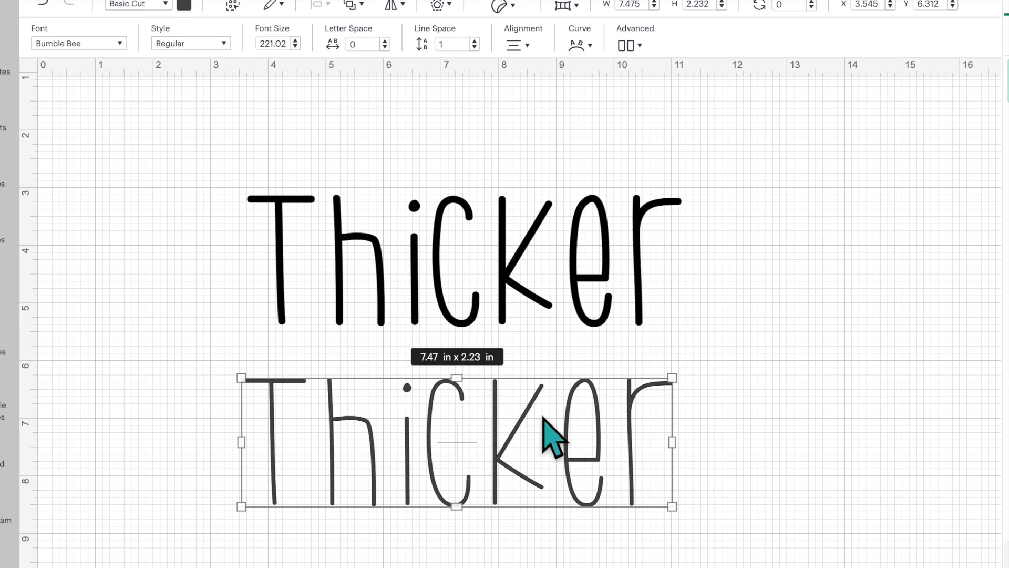
{"action": "left_click_drag", "start_coordinate": [572, 256], "coordinate": [563, 248]}
{"action": "left_click_drag", "start_coordinate": [562, 247], "coordinate": [562, 247]}
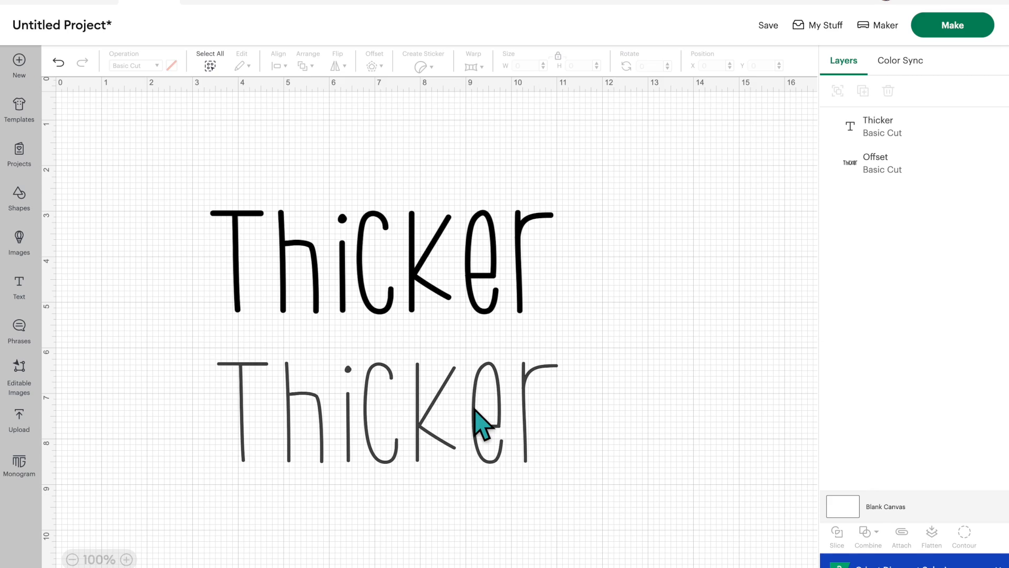
{"action": "left_click", "coordinate": [474, 409]}
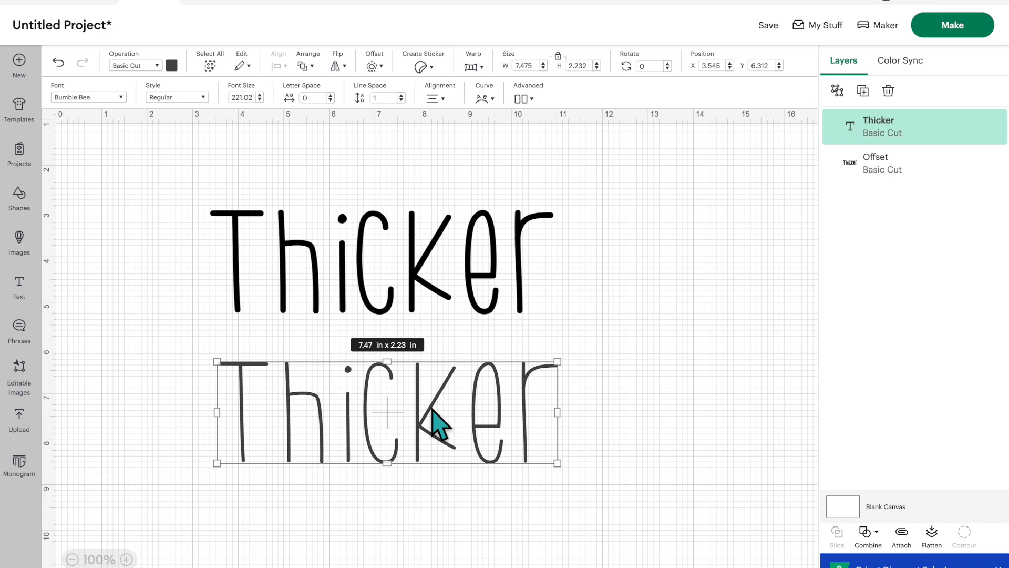
{"action": "left_click", "coordinate": [341, 256]}
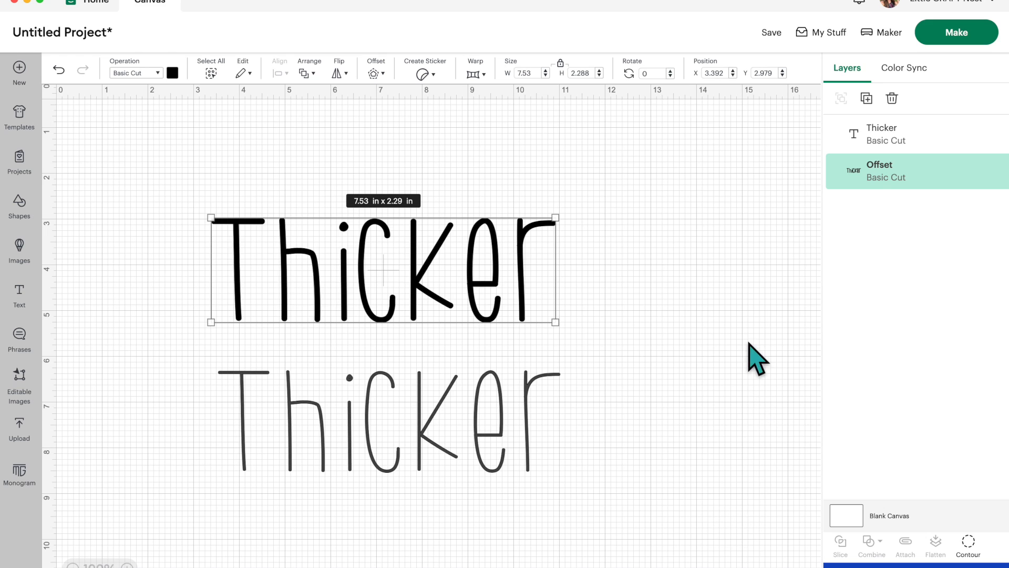
- Delete the original thin "Thicker" text below the offset version
{"action": "left_click", "coordinate": [461, 421]}
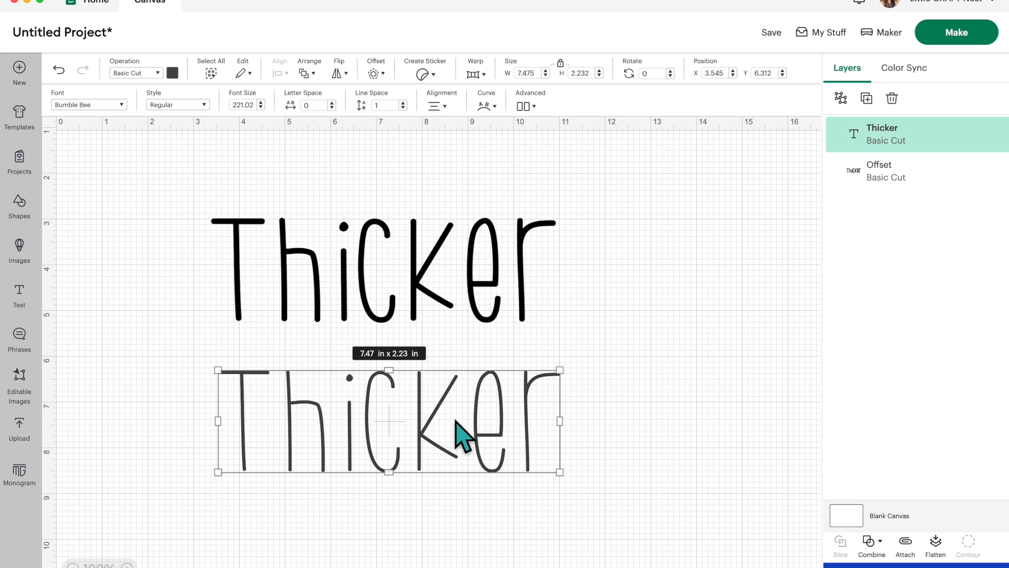
{"action": "key", "text": "Delete"}
- Shrink the offset word to about 5.66 by 1.72 in near the canvas's upper-left corner and hide its layer
{"action": "left_click", "coordinate": [475, 291]}
{"action": "left_click_drag", "start_coordinate": [475, 292], "coordinate": [531, 239]}
{"action": "left_click_drag", "start_coordinate": [612, 269], "coordinate": [525, 242]}
{"action": "left_click_drag", "start_coordinate": [484, 197], "coordinate": [256, 161]}
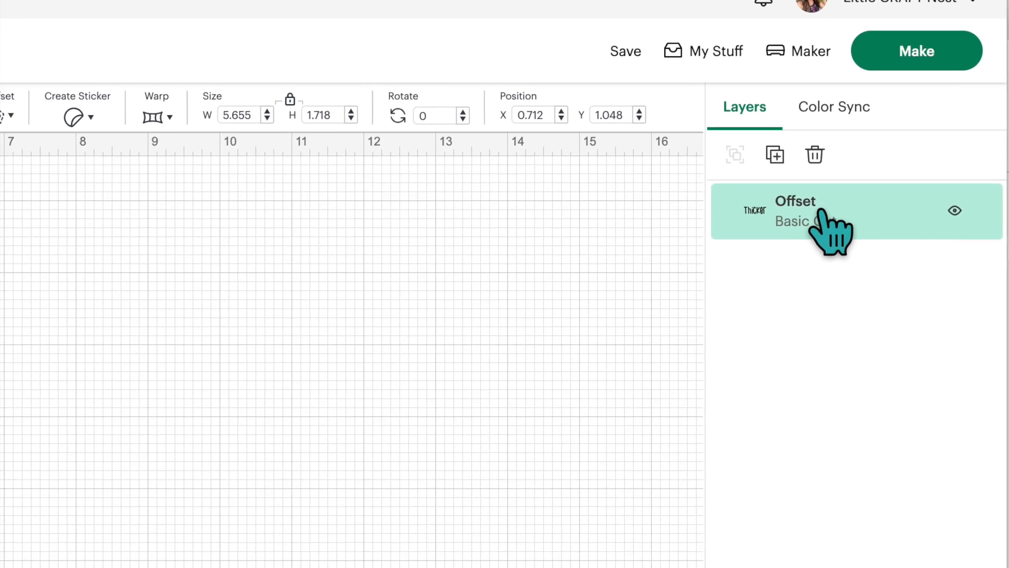
{"action": "left_click", "coordinate": [954, 210]}
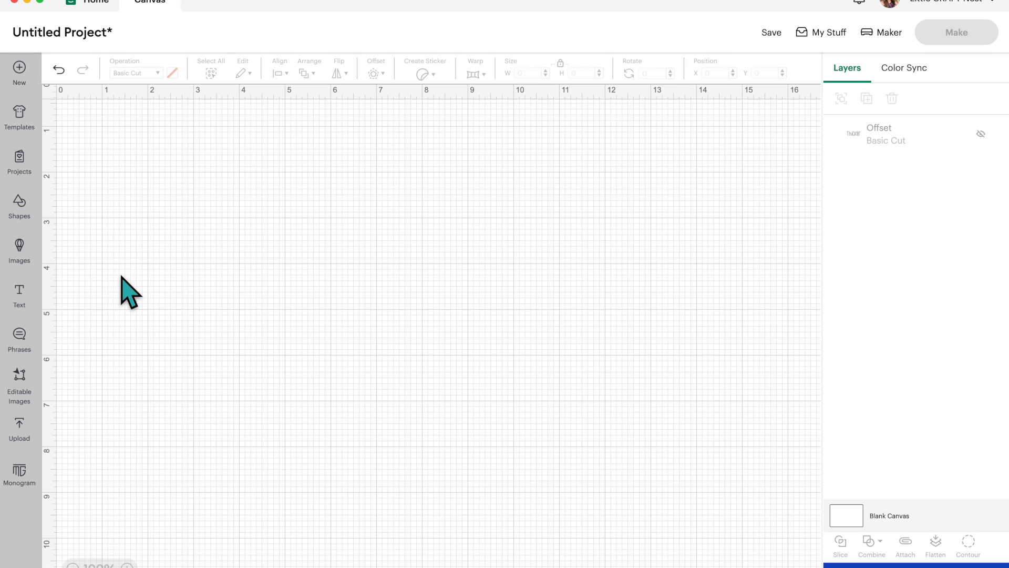
- Add the text "Kerning", enlarge it to about 6.74 by 2.06 in and place it near the middle of the canvas
{"action": "left_click", "coordinate": [22, 299]}
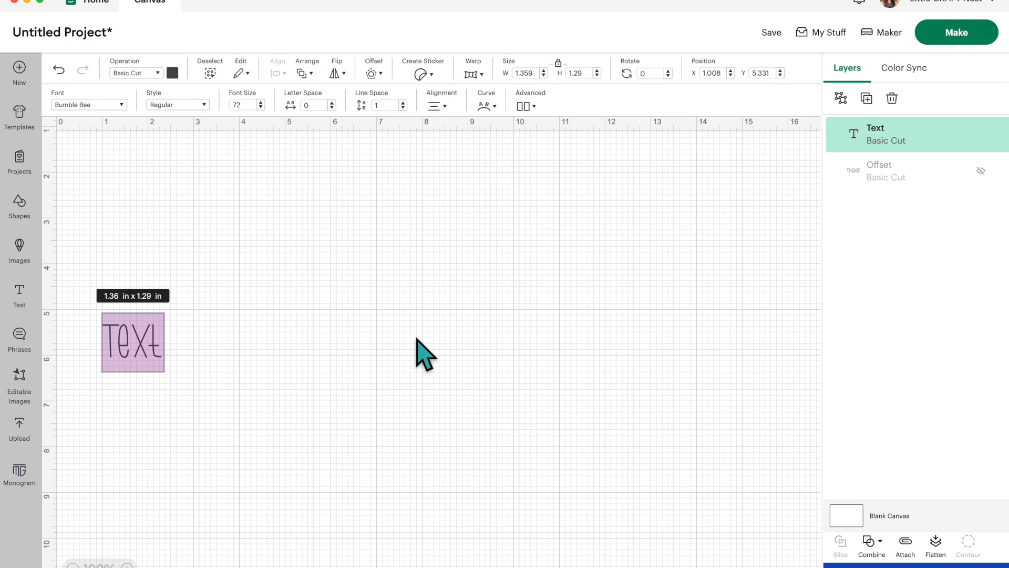
{"action": "type", "text": "Kerning"}
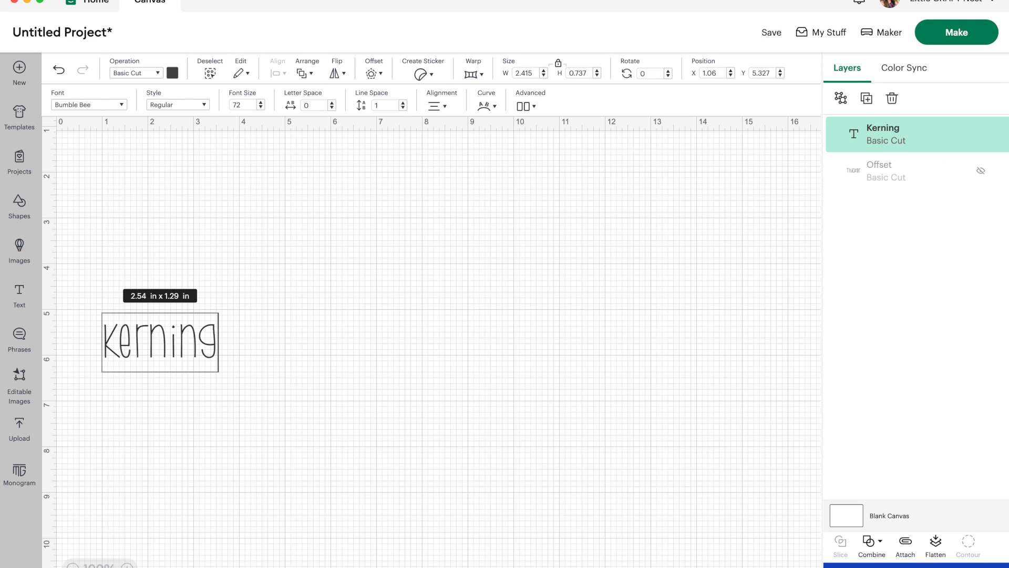
{"action": "left_click_drag", "start_coordinate": [282, 270], "coordinate": [419, 318]}
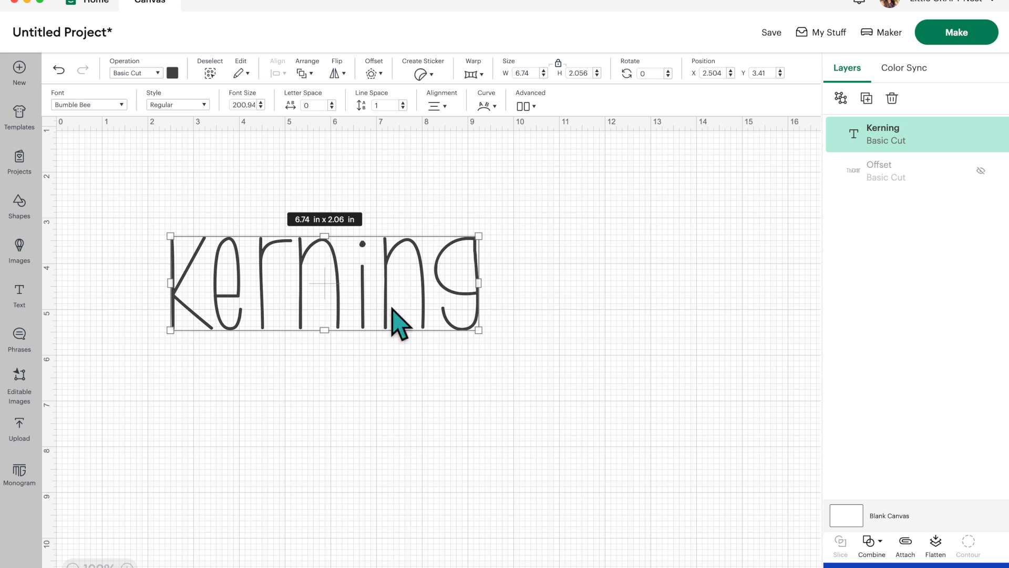
{"action": "left_click_drag", "start_coordinate": [361, 287], "coordinate": [489, 306]}
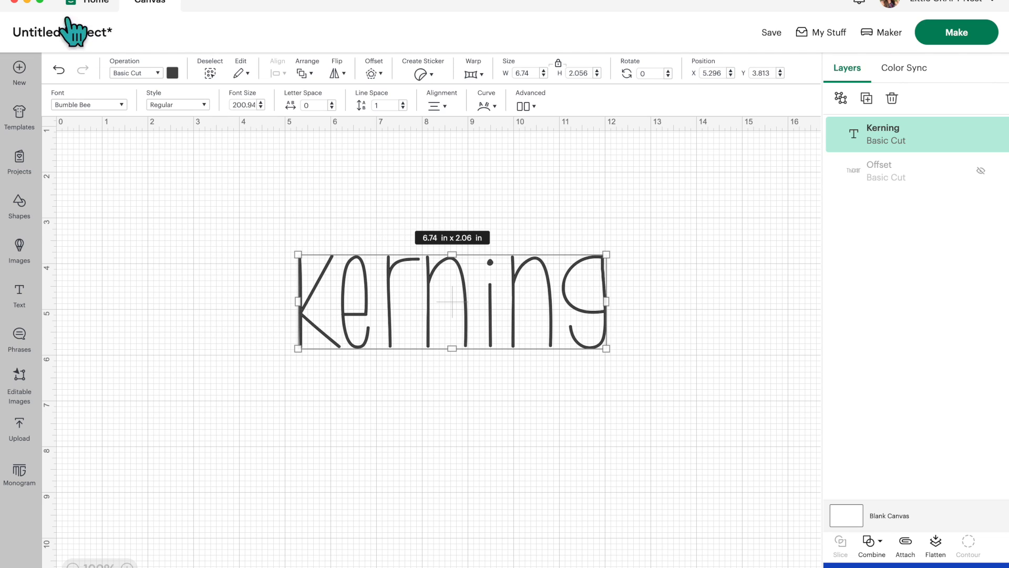
- Filter the Cricut fonts for the "Kerning" text by the Cursive category
{"action": "left_click", "coordinate": [113, 105]}
{"action": "left_click", "coordinate": [107, 112]}
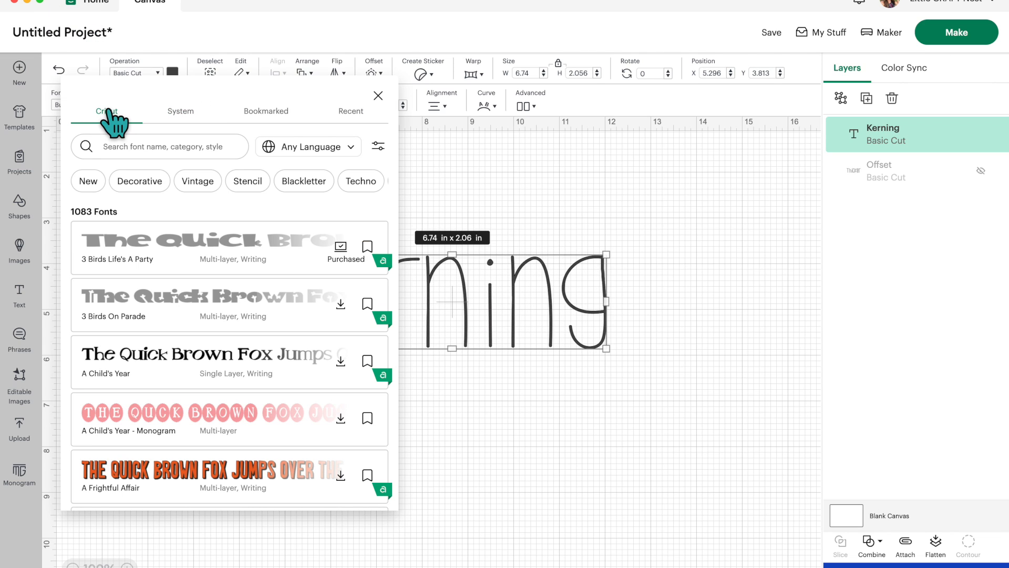
{"action": "scroll", "coordinate": [93, 182], "scroll_direction": "right", "scroll_amount": 1}
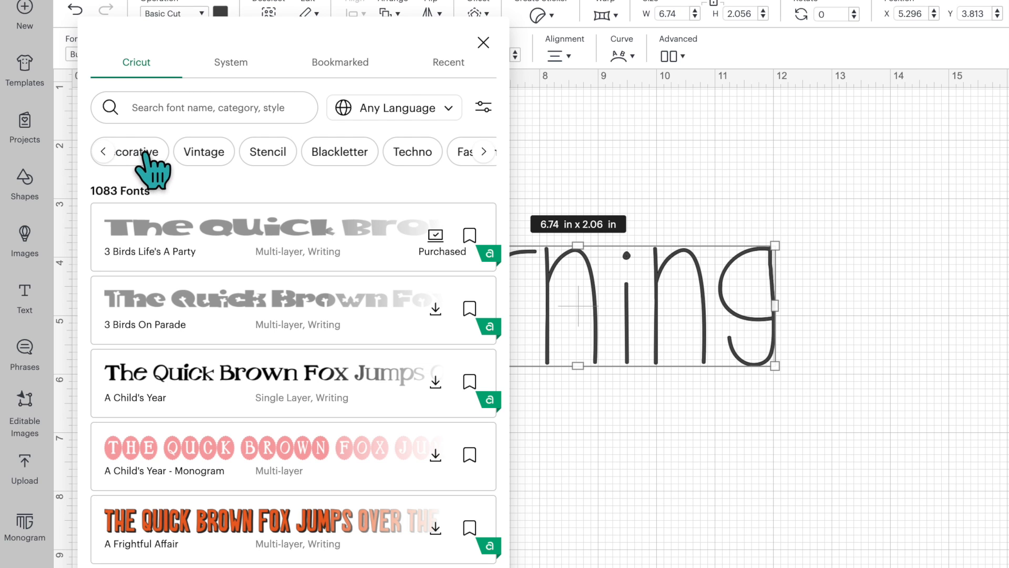
{"action": "left_click", "coordinate": [482, 154]}
{"action": "left_click", "coordinate": [482, 152]}
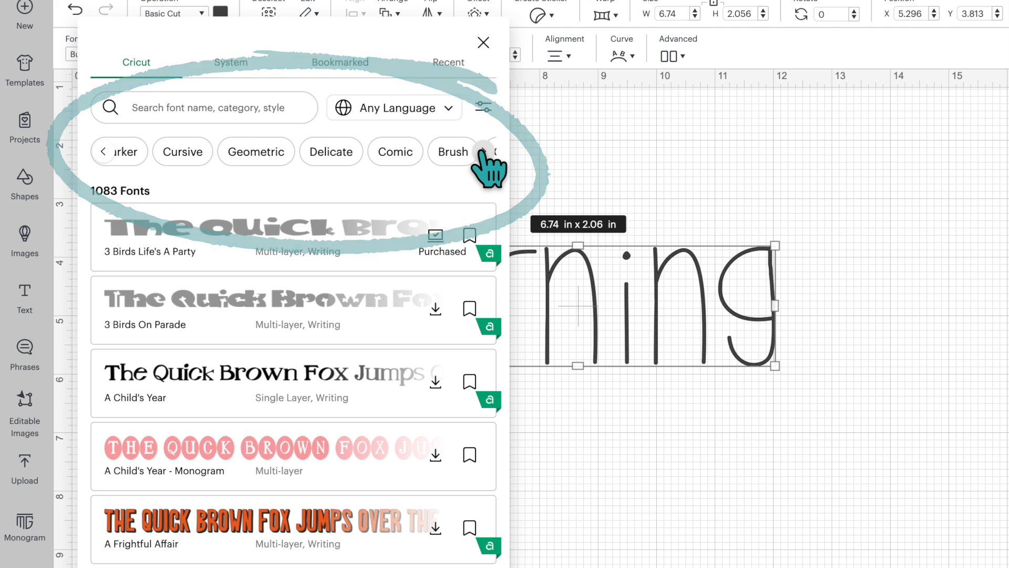
{"action": "left_click", "coordinate": [181, 155]}
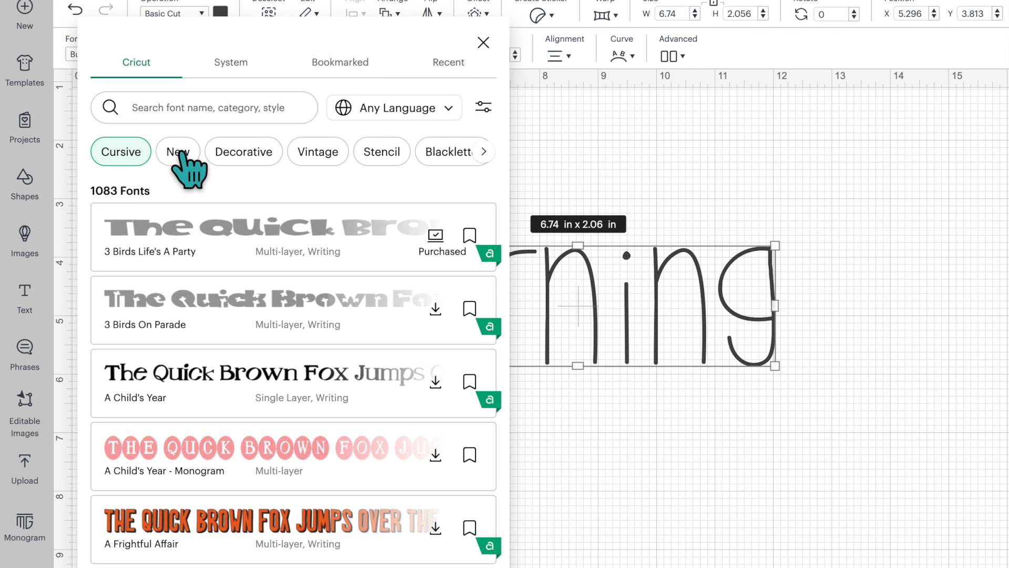
- Browse the filtered cursive fonts and apply a thin handwriting-style one to the "Kerning" text
{"action": "scroll", "coordinate": [304, 303], "scroll_direction": "down", "scroll_amount": 2}
{"action": "scroll", "coordinate": [304, 308], "scroll_direction": "down", "scroll_amount": 10}
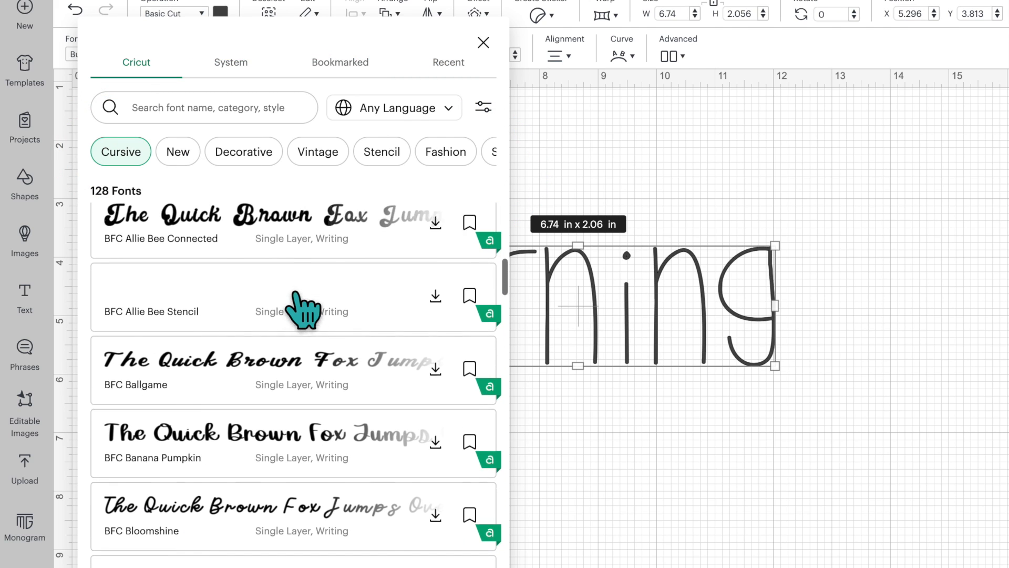
{"action": "scroll", "coordinate": [303, 308], "scroll_direction": "down", "scroll_amount": 20}
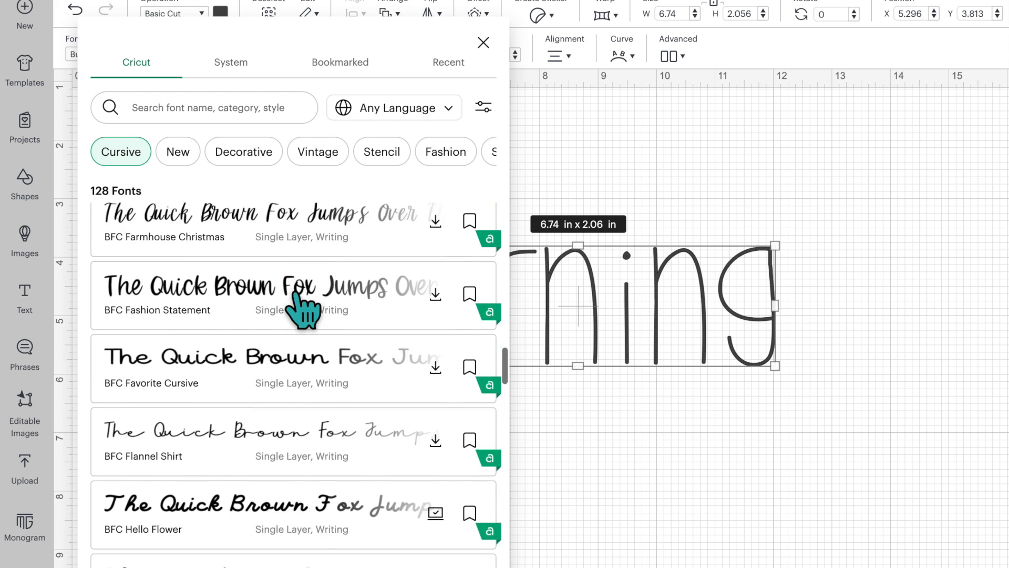
{"action": "scroll", "coordinate": [304, 310], "scroll_direction": "down", "scroll_amount": 20}
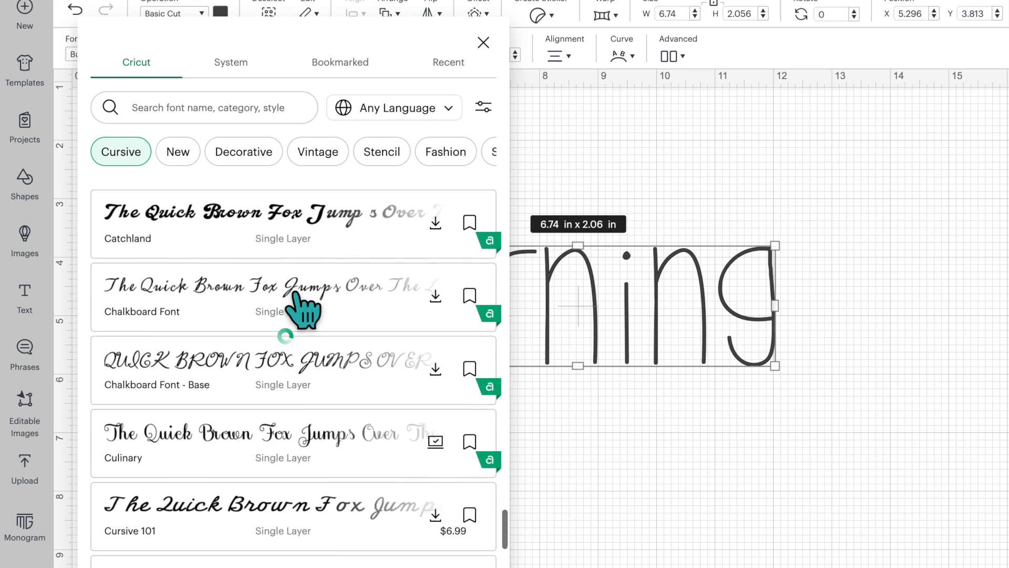
{"action": "scroll", "coordinate": [303, 310], "scroll_direction": "down", "scroll_amount": 20}
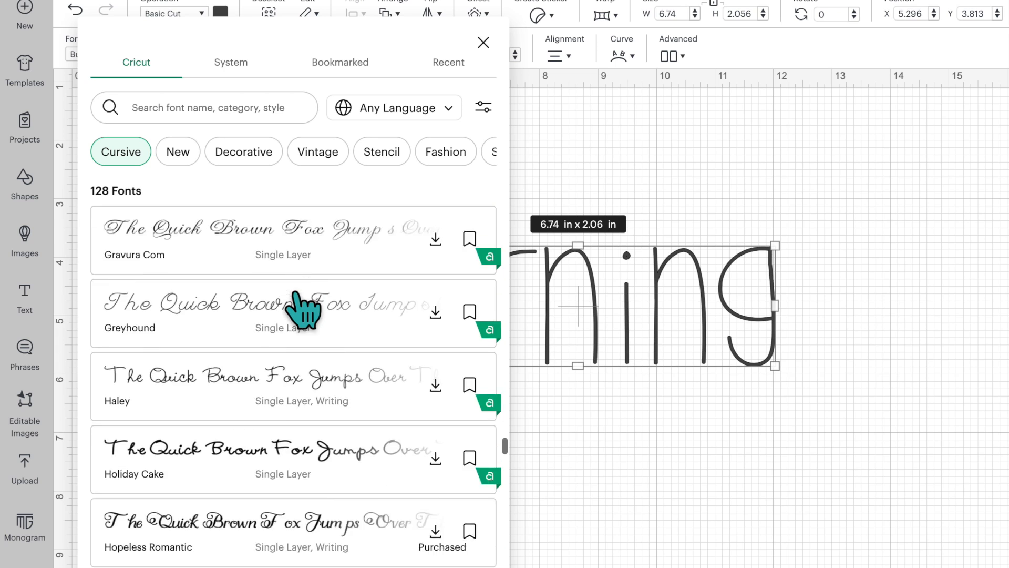
{"action": "scroll", "coordinate": [297, 297], "scroll_direction": "down", "scroll_amount": 10}
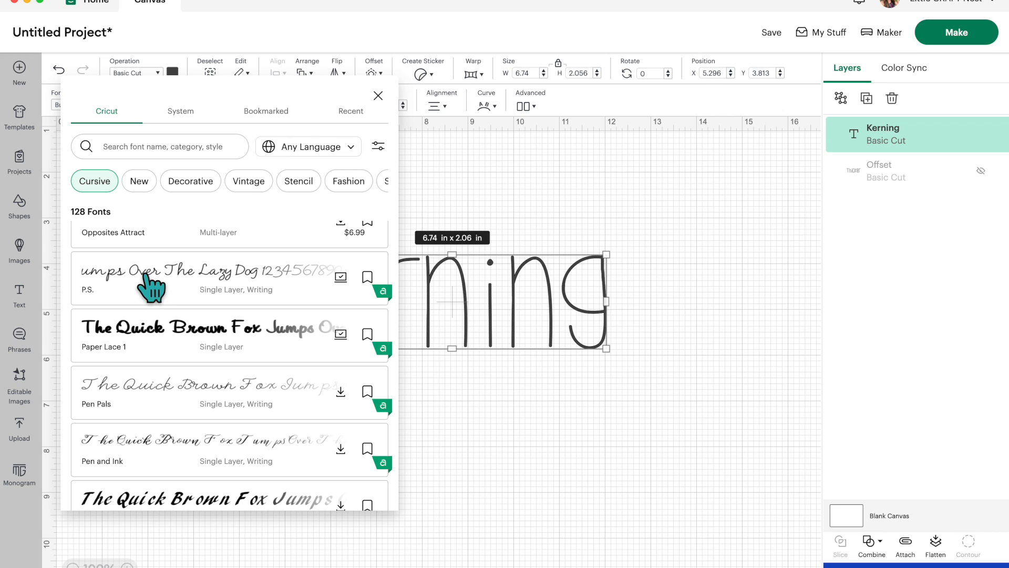
{"action": "left_click", "coordinate": [295, 277]}
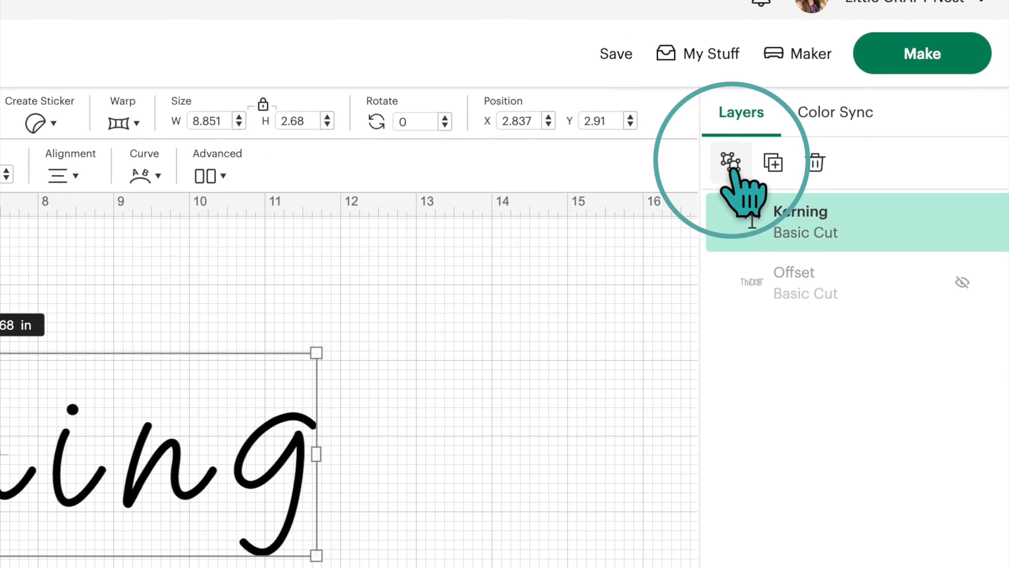
- Ungroup the "Kerning" text into individual letters and clear the selection
{"action": "left_click", "coordinate": [731, 161]}
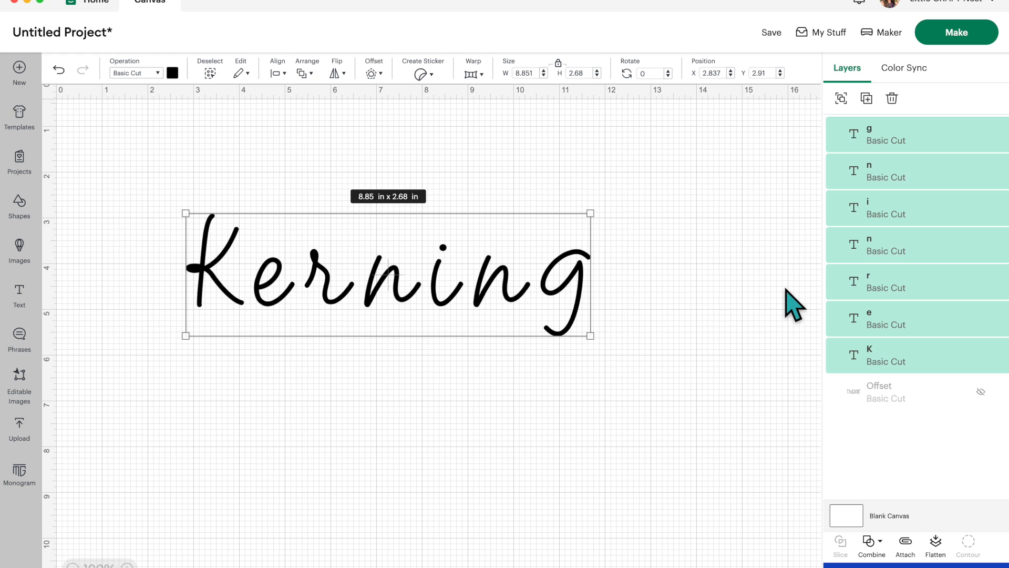
{"action": "left_click", "coordinate": [661, 239]}
{"action": "scroll", "coordinate": [661, 240], "scroll_direction": "up", "scroll_amount": 1}
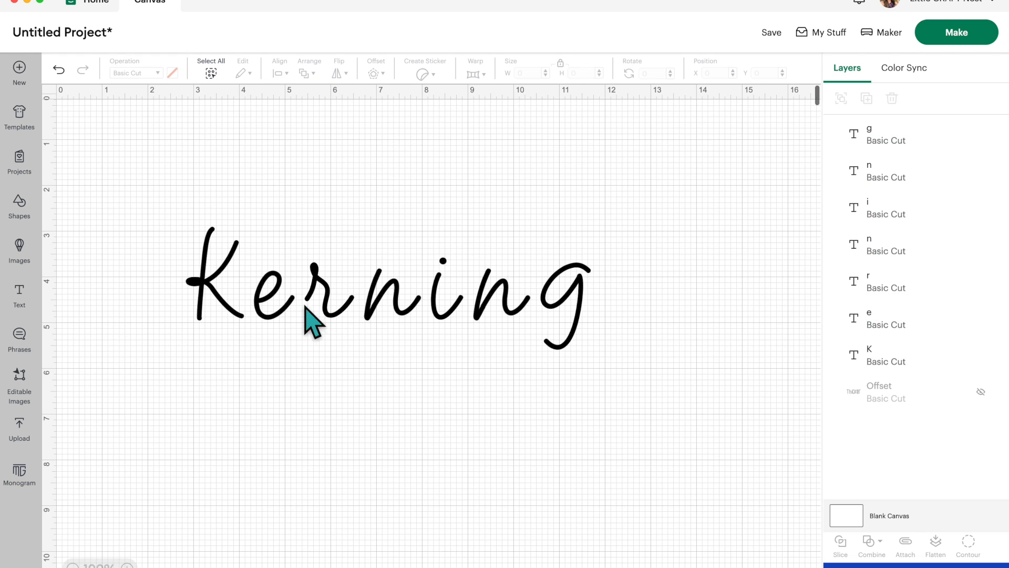
{"action": "scroll", "coordinate": [401, 318], "scroll_direction": "right", "scroll_amount": 1}
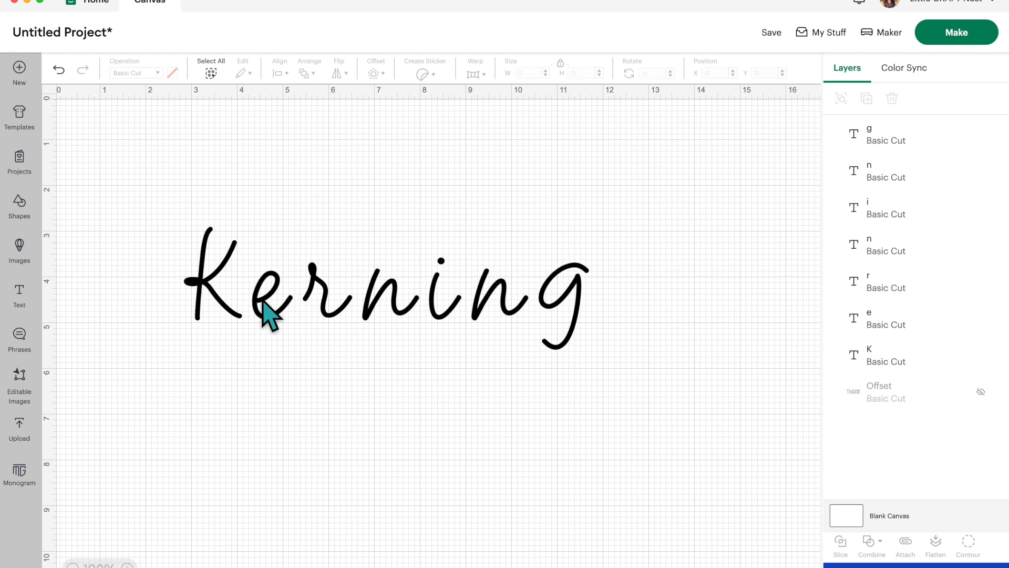
- Move the letter r left in small increments and reposition it until its stroke joins the tail of the e
{"action": "left_click", "coordinate": [332, 311]}
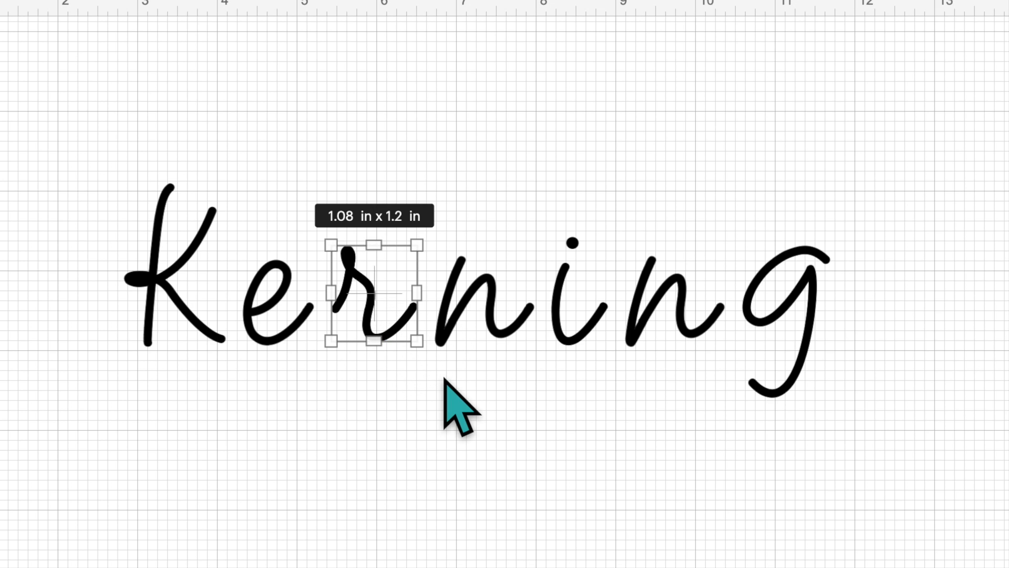
{"action": "key", "text": "Left"}
{"action": "key", "text": "Left"}
{"action": "key", "text": "Left"}
{"action": "key", "text": "Left"}
{"action": "key", "text": "Left"}
{"action": "key", "text": "Left"}
{"action": "key", "text": "Left"}
{"action": "key", "text": "Left"}
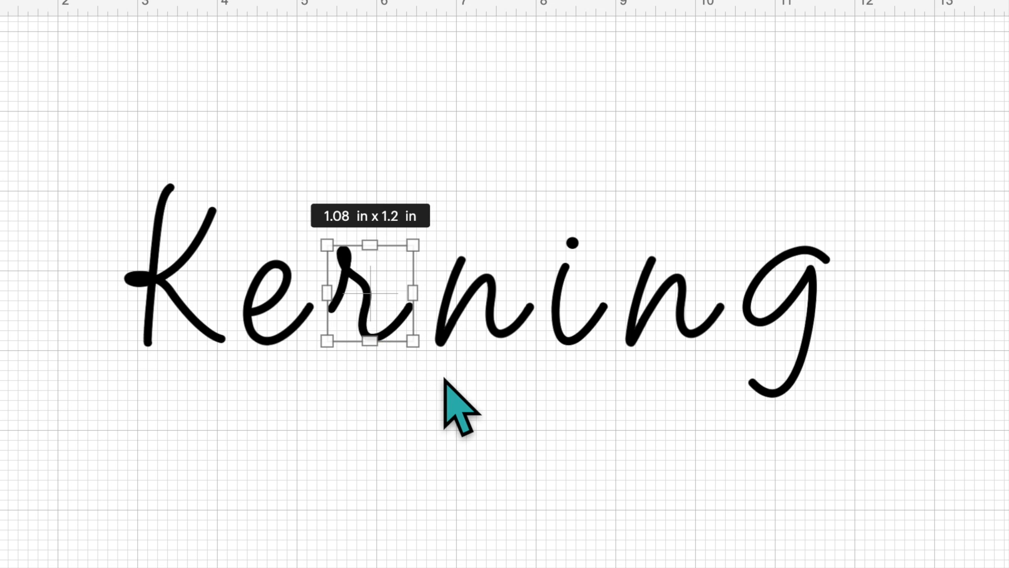
{"action": "key", "text": "Left"}
{"action": "key", "text": "Left"}
{"action": "key", "text": "Left"}
{"action": "key", "text": "Left"}
{"action": "key", "text": "Left"}
{"action": "key", "text": "Left"}
{"action": "key", "text": "Left"}
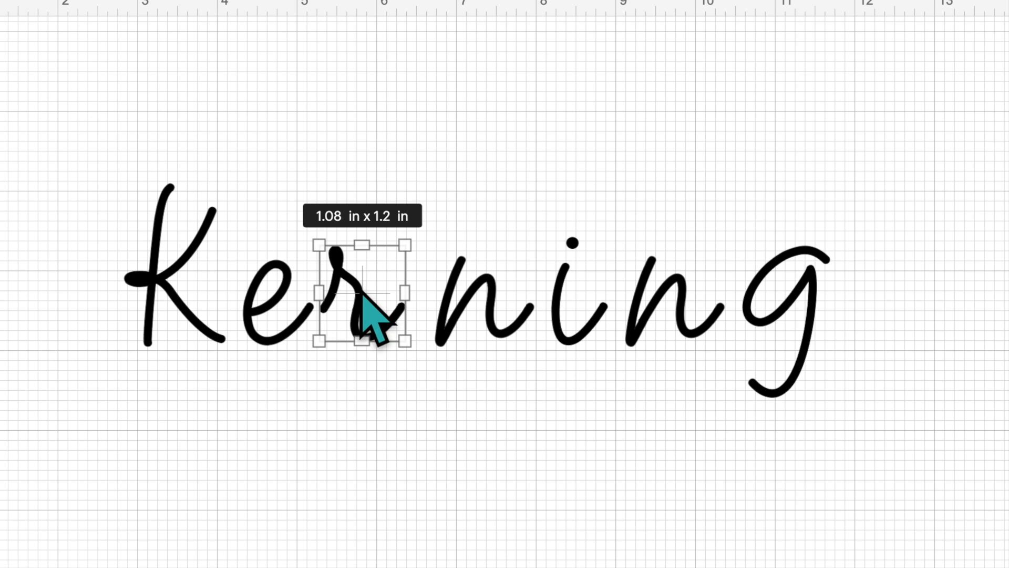
{"action": "left_click_drag", "start_coordinate": [363, 296], "coordinate": [349, 293]}
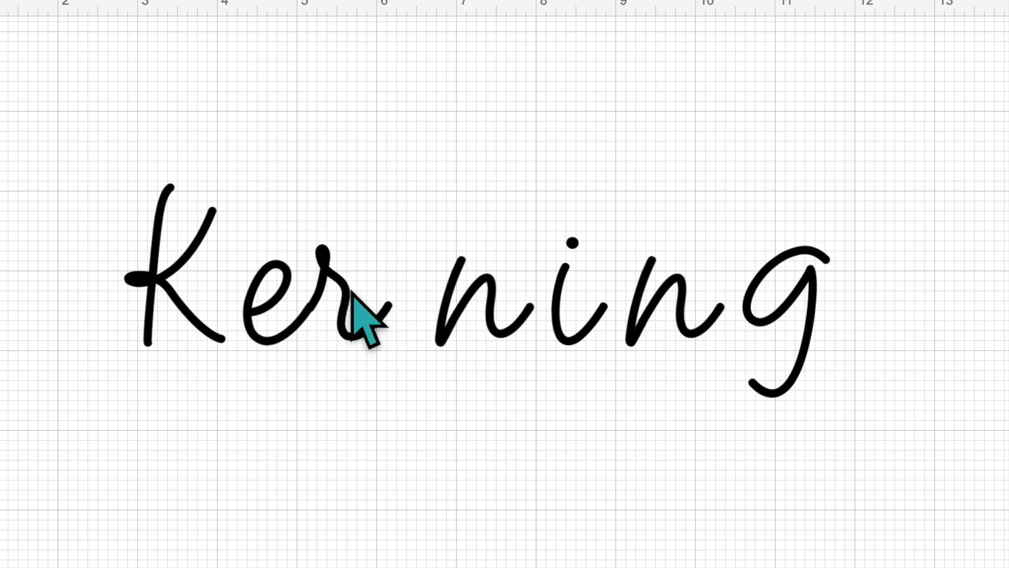
- Move the first letter n left so that it connects with the tail of the r, and select the r
{"action": "left_click", "coordinate": [462, 333]}
{"action": "left_click_drag", "start_coordinate": [474, 309], "coordinate": [418, 306]}
{"action": "left_click", "coordinate": [327, 324]}
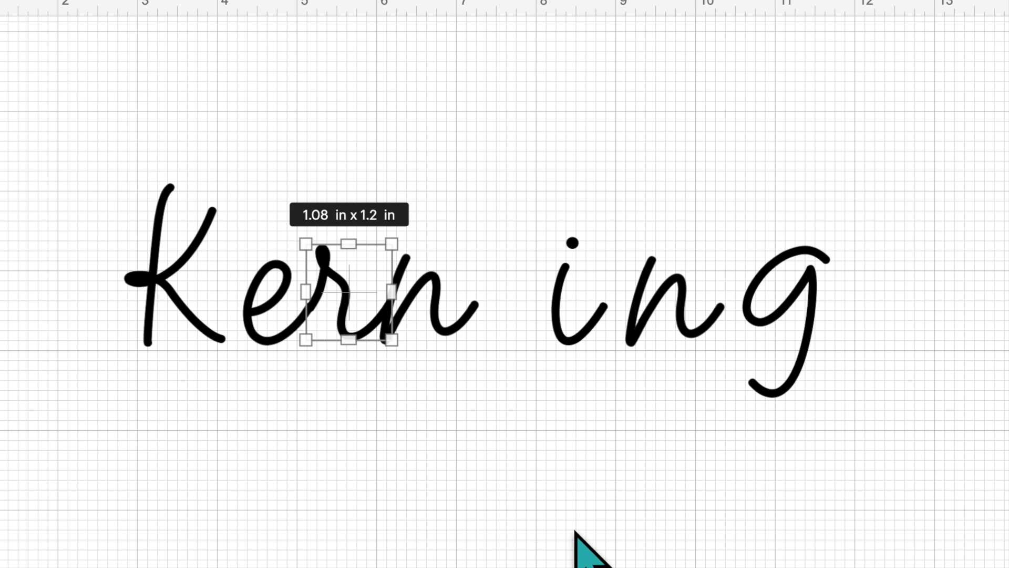
- Nudge the r left, and move the letters i, second n and g left so that each joins the letter before it
{"action": "key", "text": "Left"}
{"action": "left_click", "coordinate": [526, 494]}
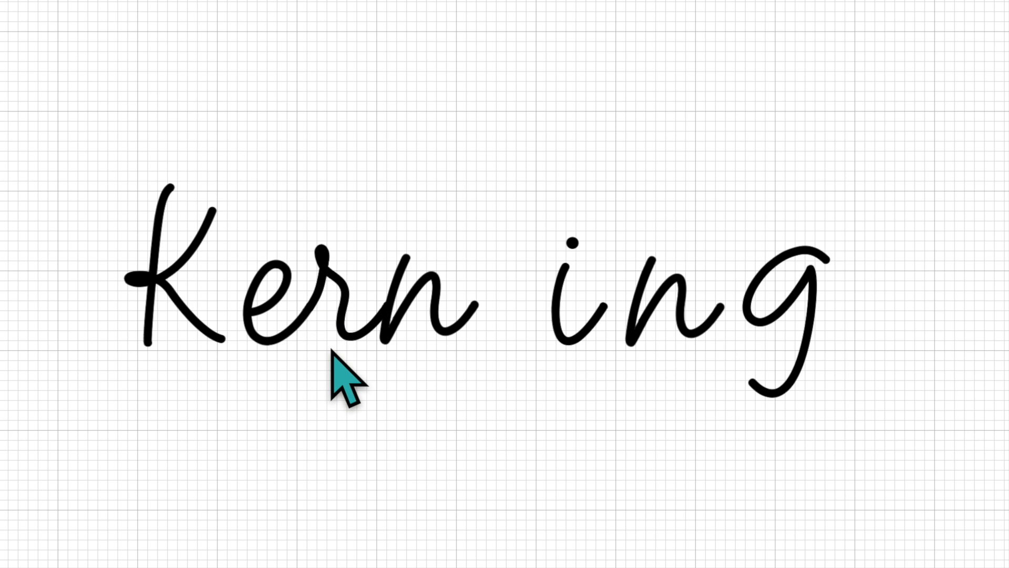
{"action": "left_click_drag", "start_coordinate": [556, 339], "coordinate": [489, 327]}
{"action": "left_click_drag", "start_coordinate": [688, 325], "coordinate": [577, 329]}
{"action": "left_click_drag", "start_coordinate": [796, 325], "coordinate": [662, 331]}
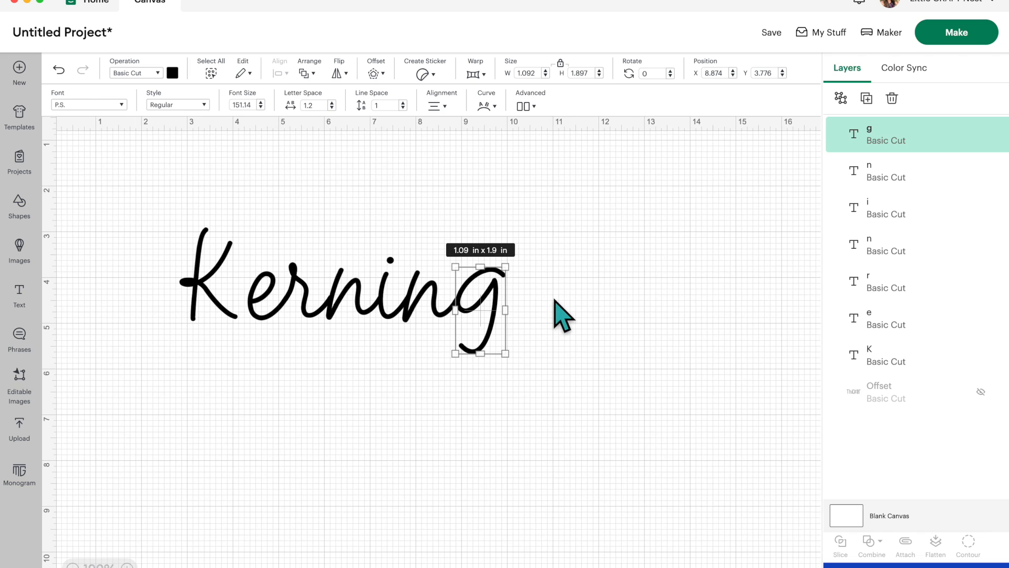
{"action": "left_click", "coordinate": [357, 356]}
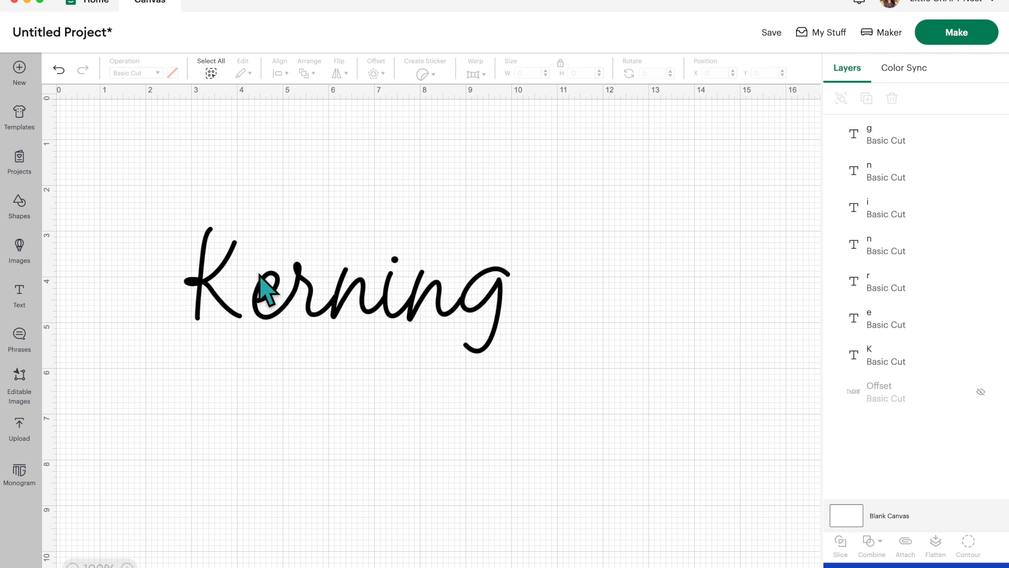
- Enlarge the capital K proportionally and reposition it so that its leg tucks under and meets the e
{"action": "left_click", "coordinate": [208, 276]}
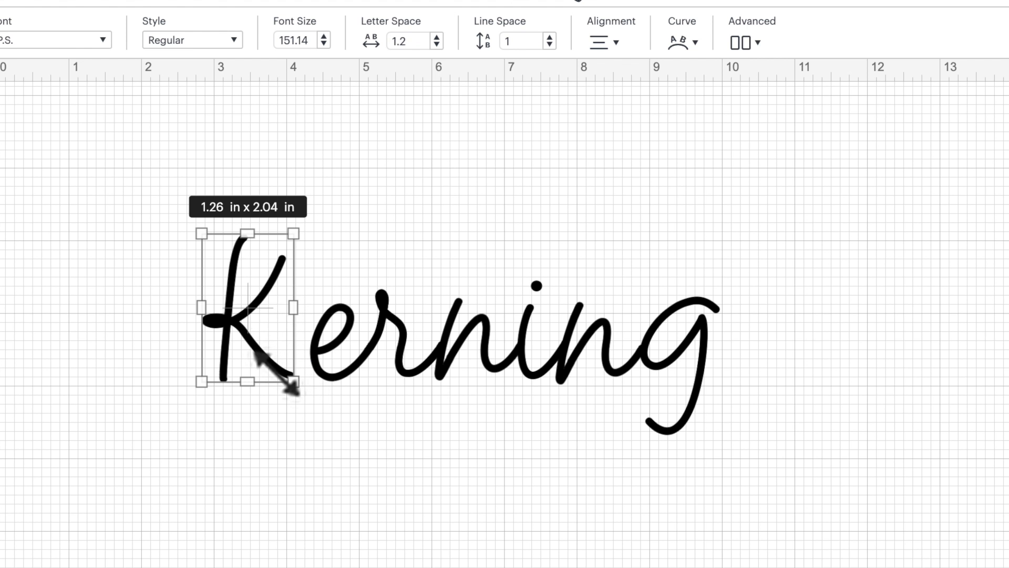
{"action": "left_click_drag", "start_coordinate": [292, 382], "coordinate": [335, 447]}
{"action": "left_click_drag", "start_coordinate": [296, 419], "coordinate": [304, 390]}
{"action": "left_click", "coordinate": [420, 452]}
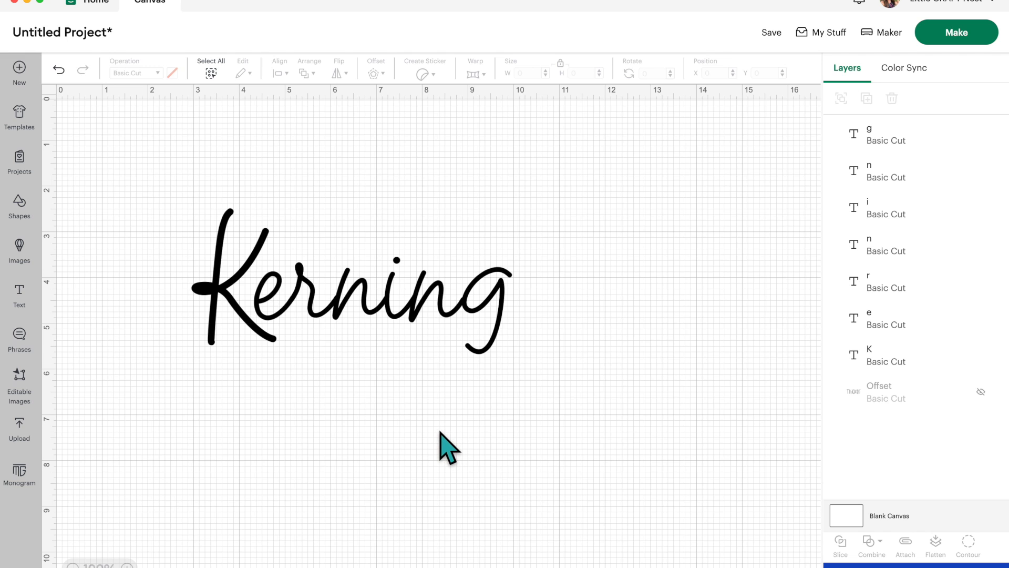
- Preview the separate letters on the cutting mat without saving the project, move some of them apart, and return to the canvas
{"action": "left_click", "coordinate": [958, 38]}
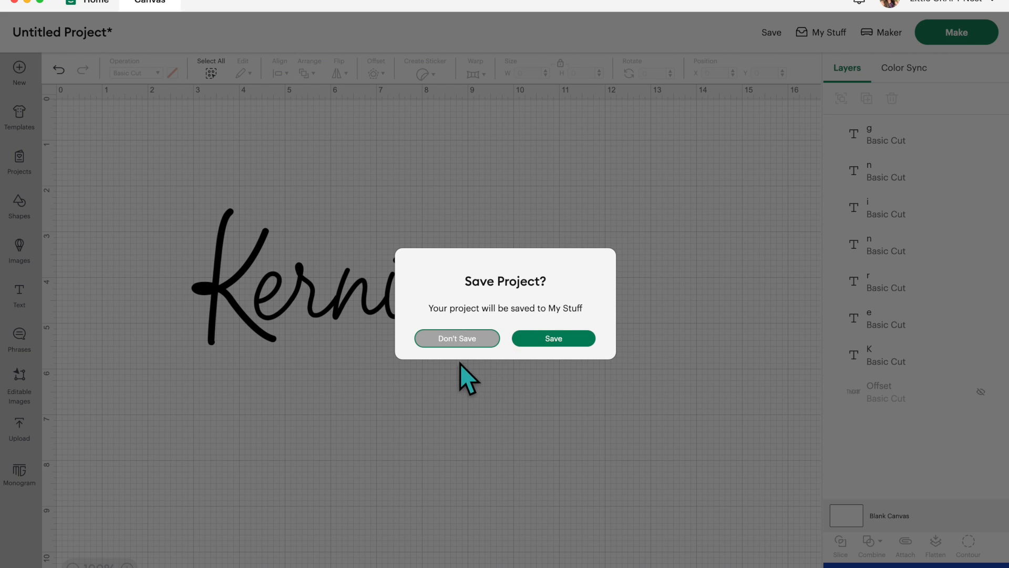
{"action": "left_click", "coordinate": [456, 326]}
{"action": "left_click_drag", "start_coordinate": [728, 167], "coordinate": [751, 182]}
{"action": "left_click_drag", "start_coordinate": [725, 129], "coordinate": [762, 129]}
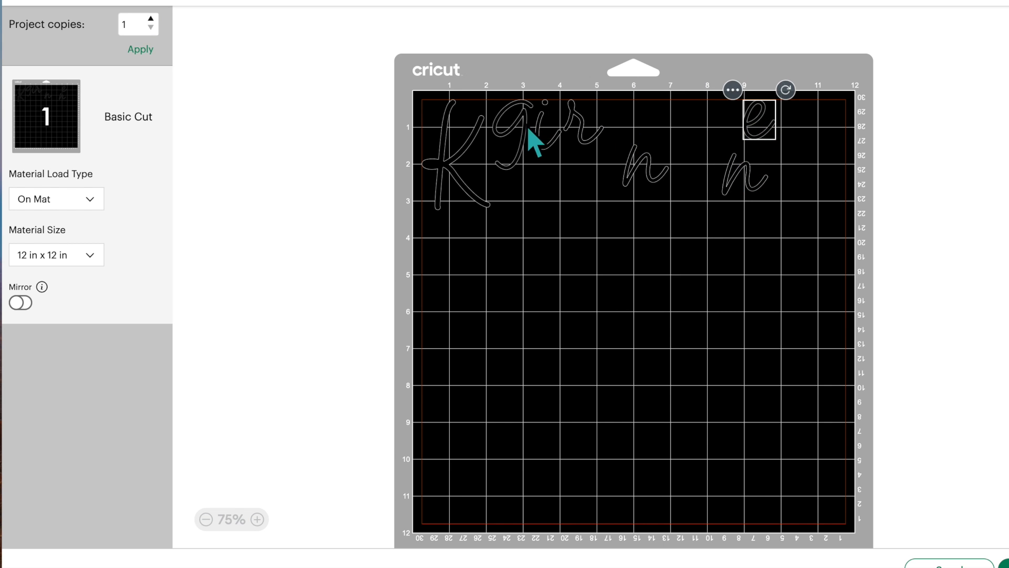
{"action": "left_click_drag", "start_coordinate": [584, 141], "coordinate": [609, 142]}
{"action": "left_click_drag", "start_coordinate": [543, 152], "coordinate": [574, 156]}
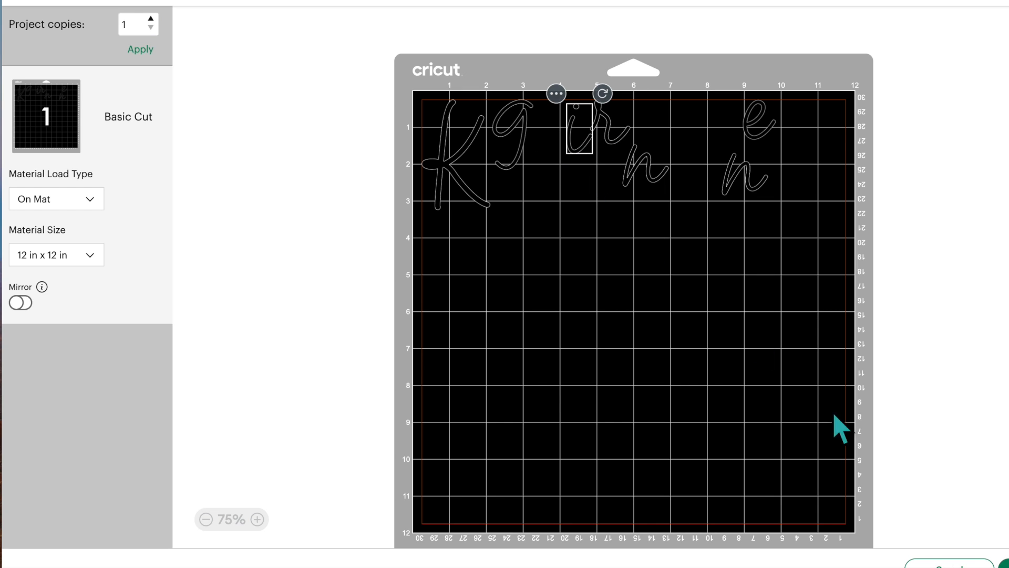
{"action": "left_click", "coordinate": [948, 563]}
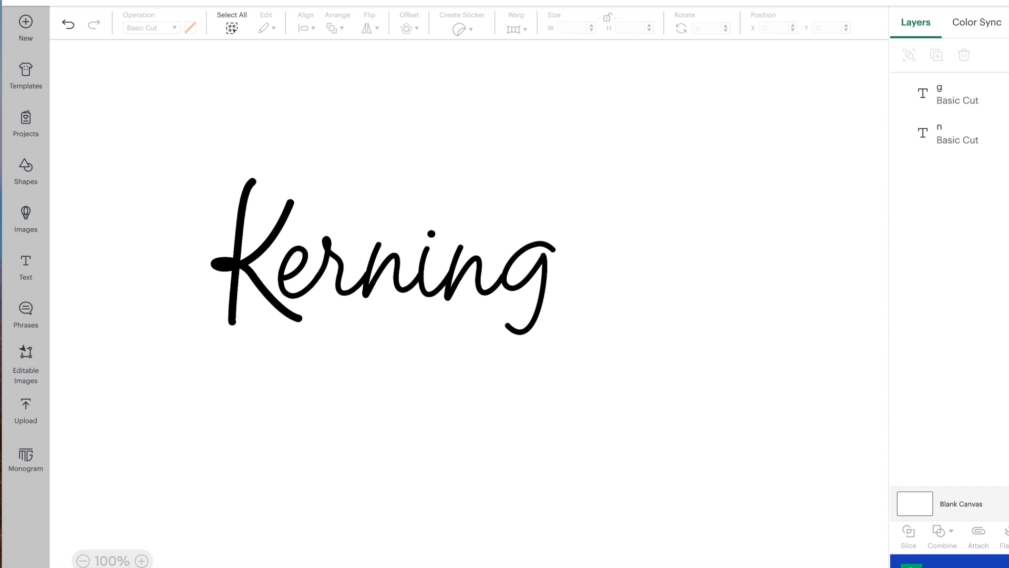
- Select all the letters of "Kerning", attach them together, and recolor the word light purple
{"action": "left_click_drag", "start_coordinate": [644, 360], "coordinate": [433, 223]}
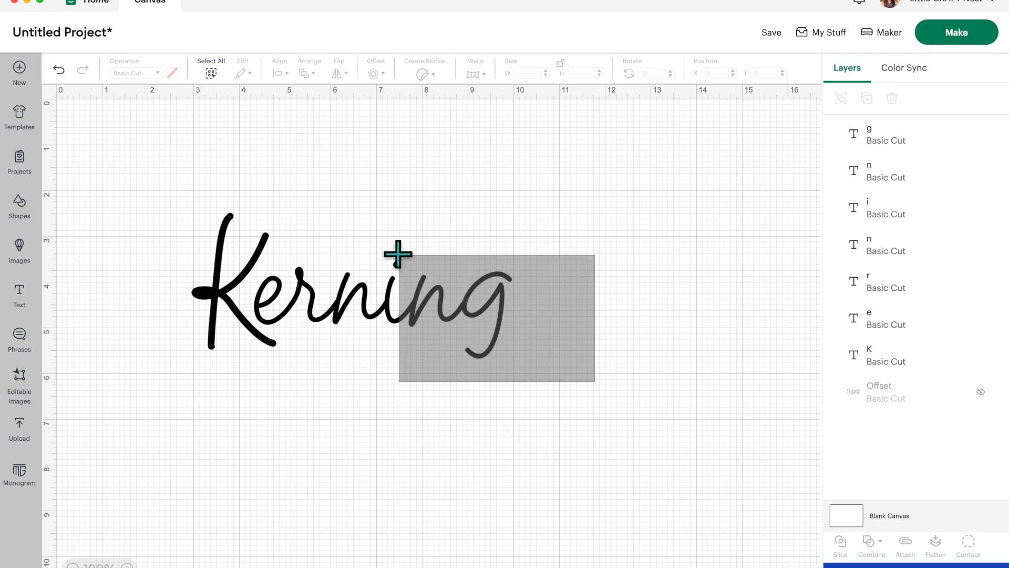
{"action": "left_click_drag", "start_coordinate": [398, 255], "coordinate": [188, 213]}
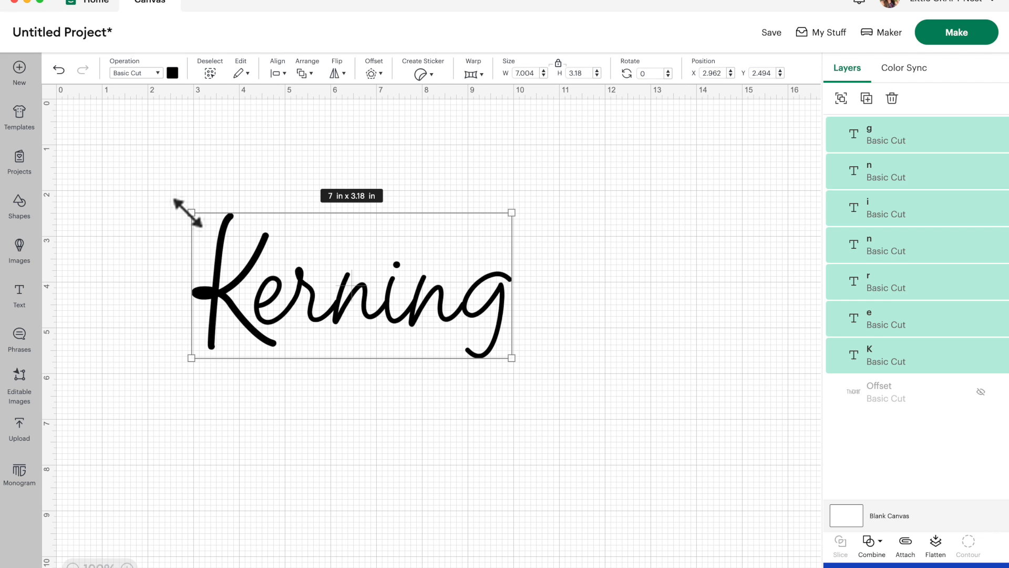
{"action": "left_click", "coordinate": [871, 547]}
{"action": "left_click", "coordinate": [905, 547]}
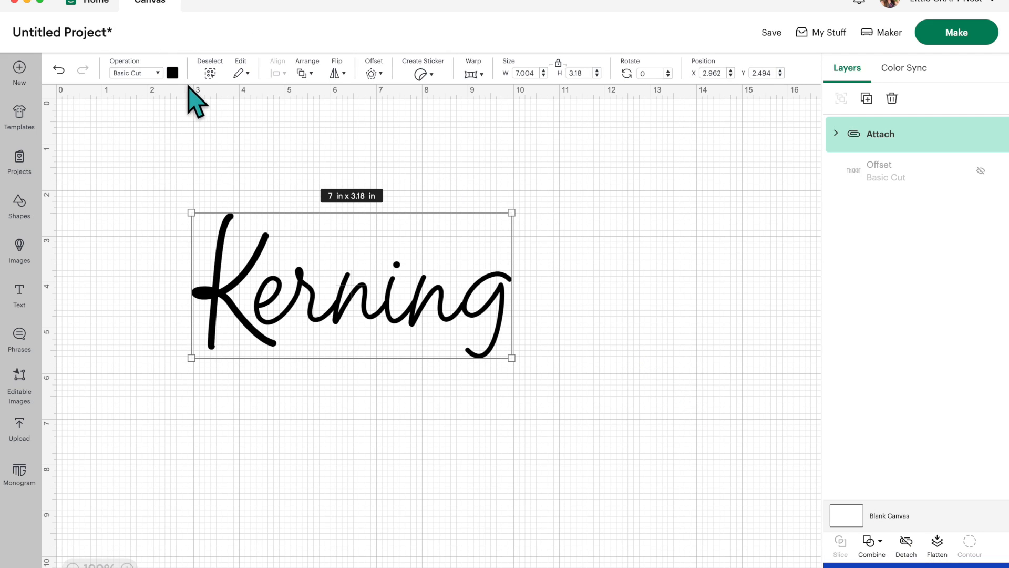
{"action": "left_click", "coordinate": [172, 73]}
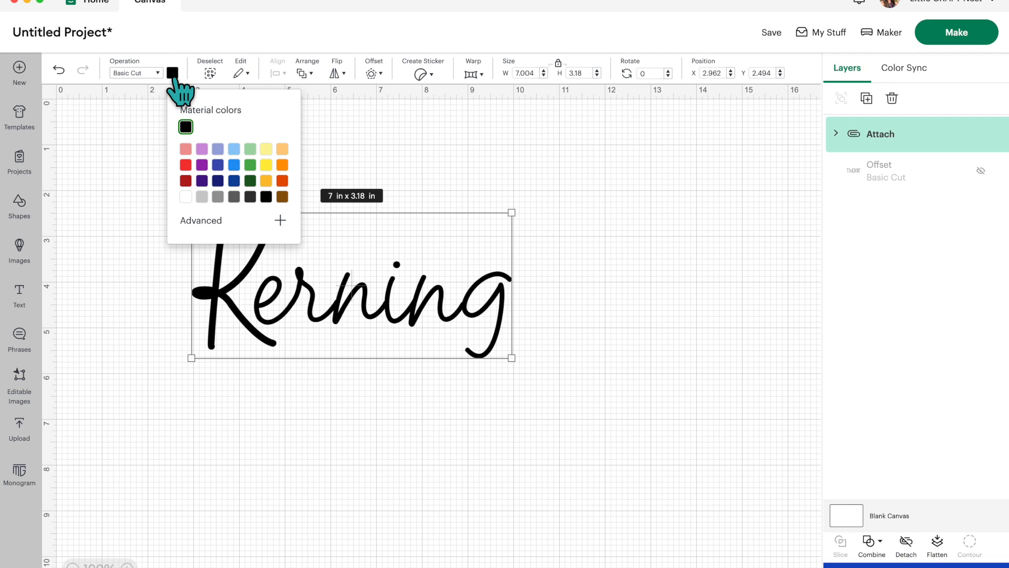
{"action": "left_click", "coordinate": [201, 149]}
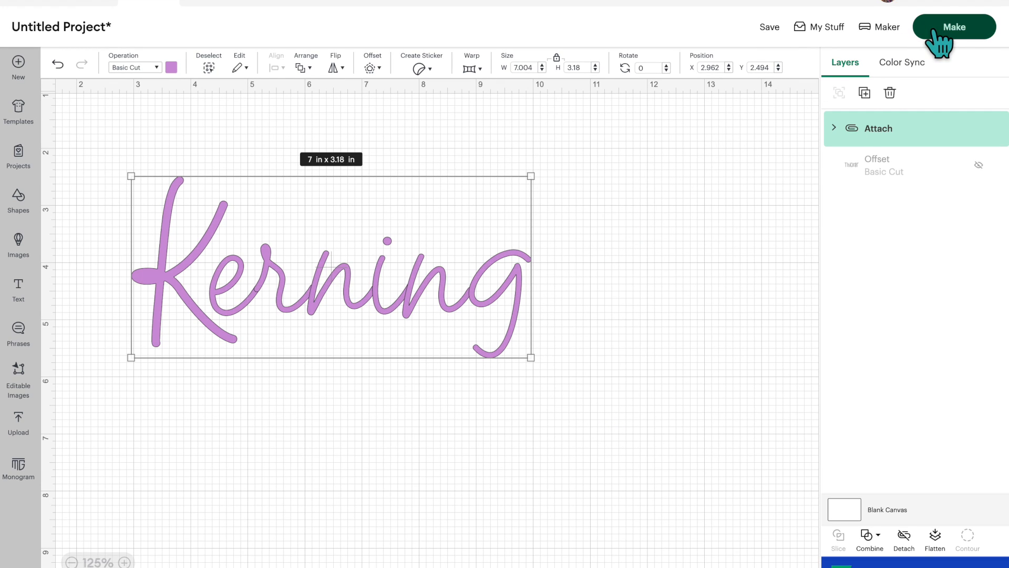
- Preview the attached word on the cutting mat, reposition it there, and return to the canvas
{"action": "left_click", "coordinate": [924, 27]}
{"action": "left_click_drag", "start_coordinate": [602, 239], "coordinate": [577, 245]}
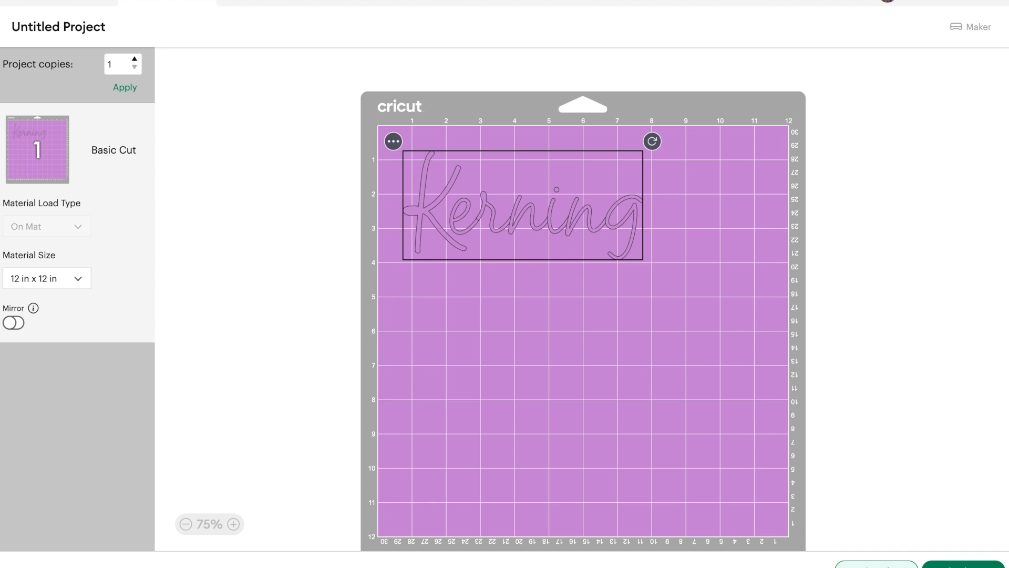
{"action": "left_click", "coordinate": [876, 564]}
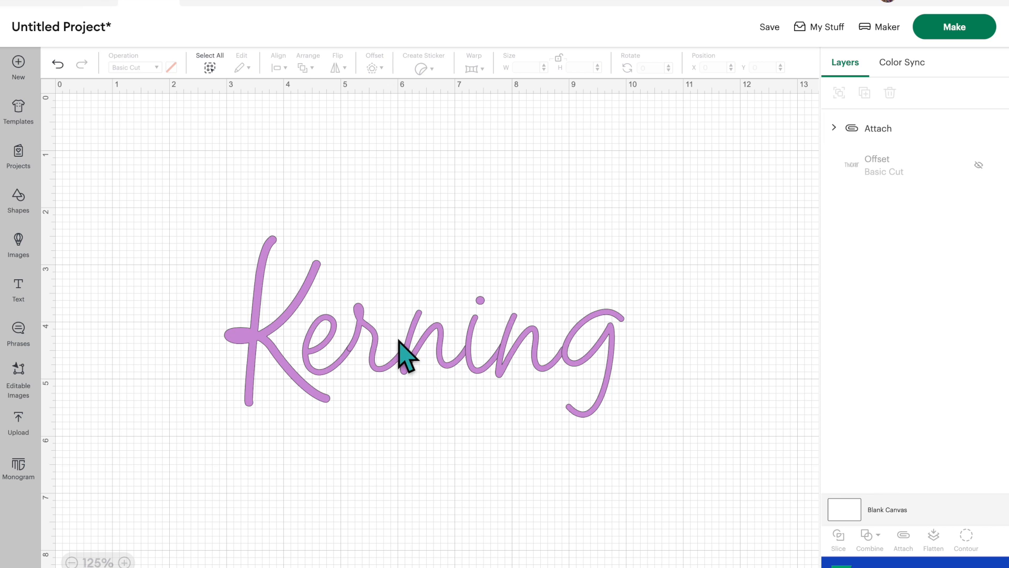
- Unite the attached purple "Kerning" letters into one shape
{"action": "left_click", "coordinate": [399, 341]}
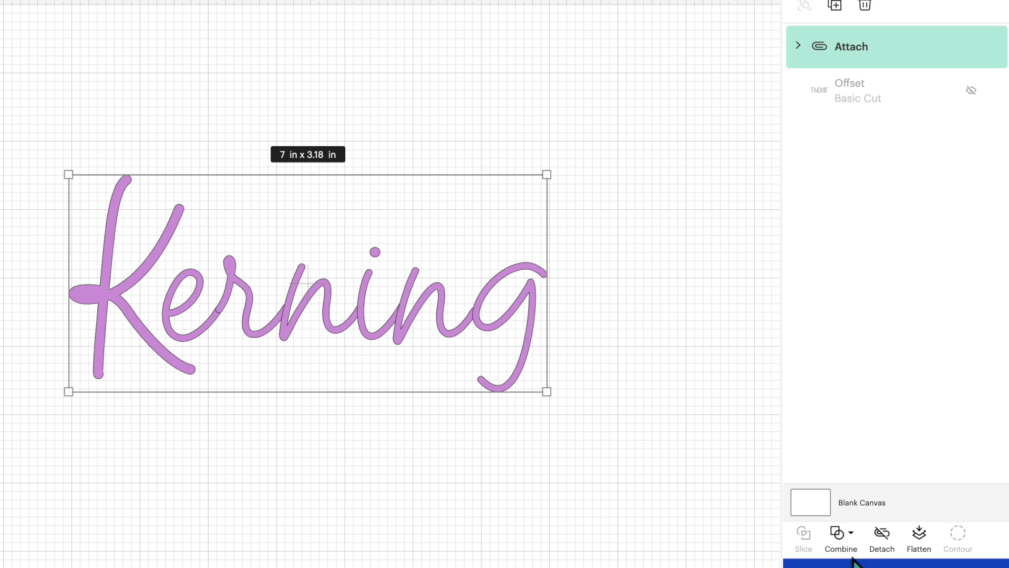
{"action": "left_click", "coordinate": [836, 533]}
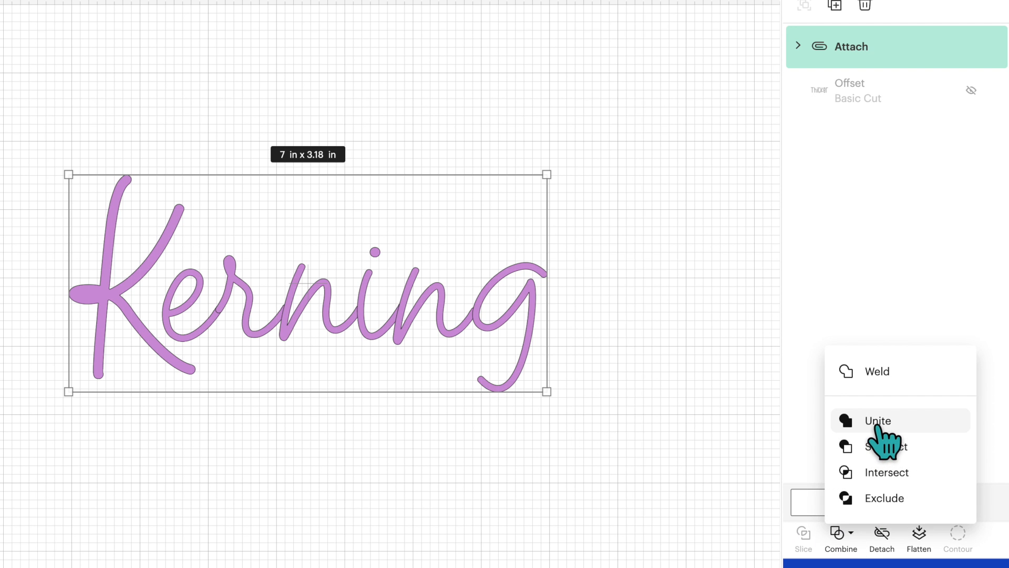
{"action": "left_click", "coordinate": [877, 422]}
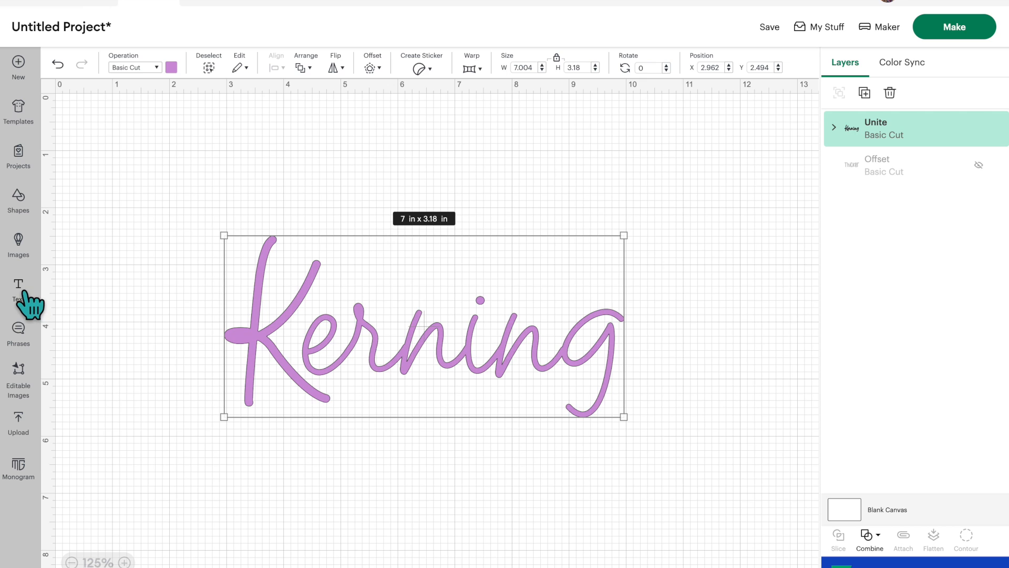
- Add a new text reading "Kerning" and place it above the purple word, enlarged to about 5.32 by 1.61 in
{"action": "left_click", "coordinate": [20, 290]}
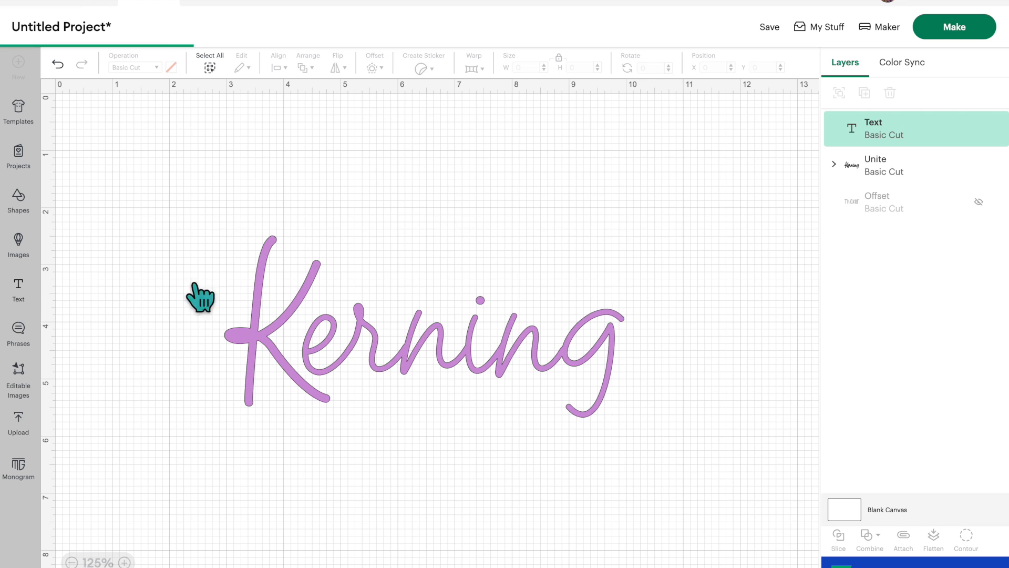
{"action": "type", "text": "Ker"}
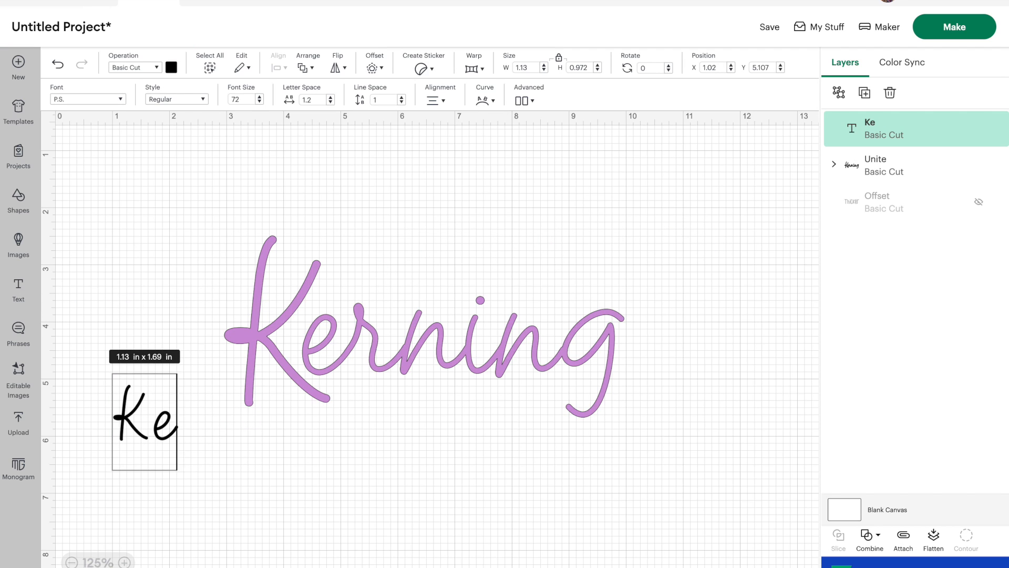
{"action": "type", "text": "ning"}
{"action": "left_click_drag", "start_coordinate": [315, 439], "coordinate": [634, 249]}
{"action": "left_click_drag", "start_coordinate": [550, 229], "coordinate": [540, 227]}
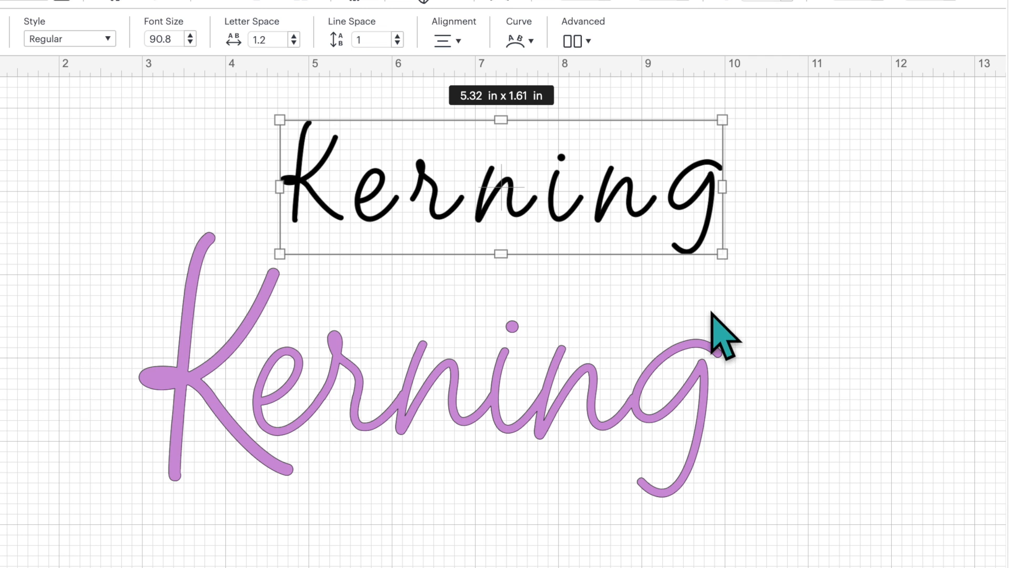
- Rearrange the two words for comparison, enlarging the black one to about 5.94 in wide, and undo the latest edits
{"action": "left_click_drag", "start_coordinate": [371, 417], "coordinate": [416, 447]}
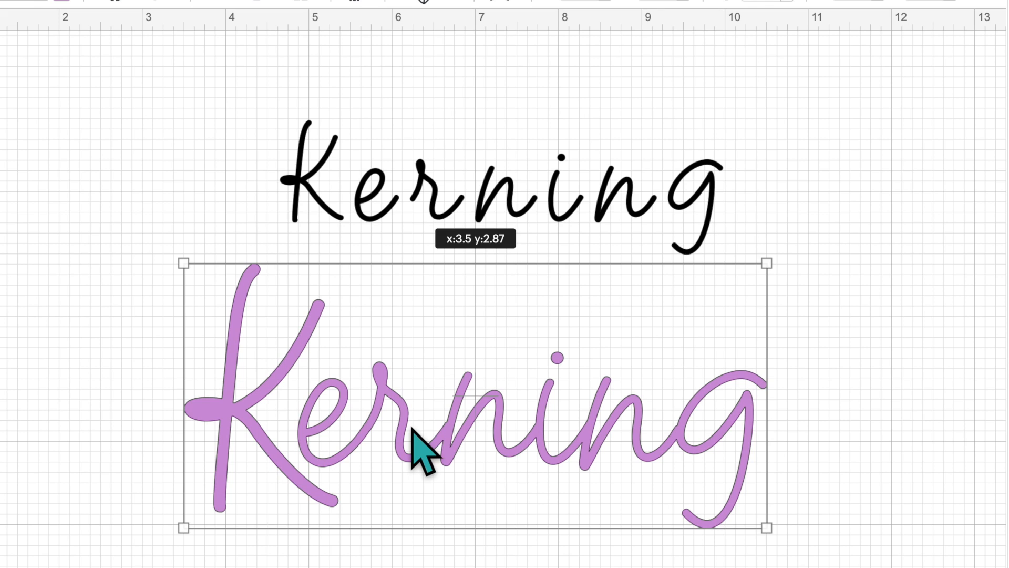
{"action": "left_click", "coordinate": [412, 187]}
{"action": "left_click_drag", "start_coordinate": [412, 187], "coordinate": [397, 184]}
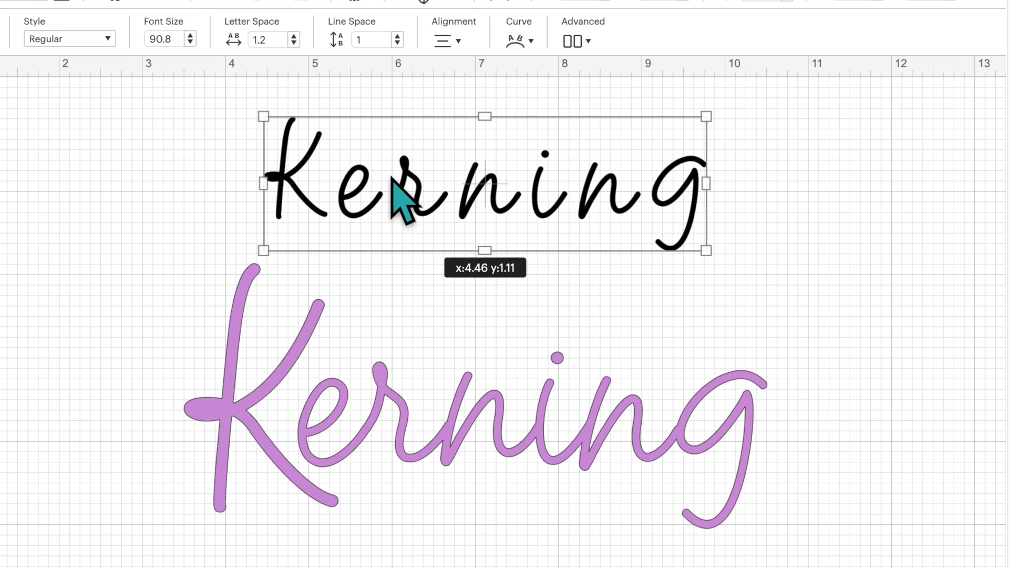
{"action": "left_click_drag", "start_coordinate": [704, 247], "coordinate": [757, 263]}
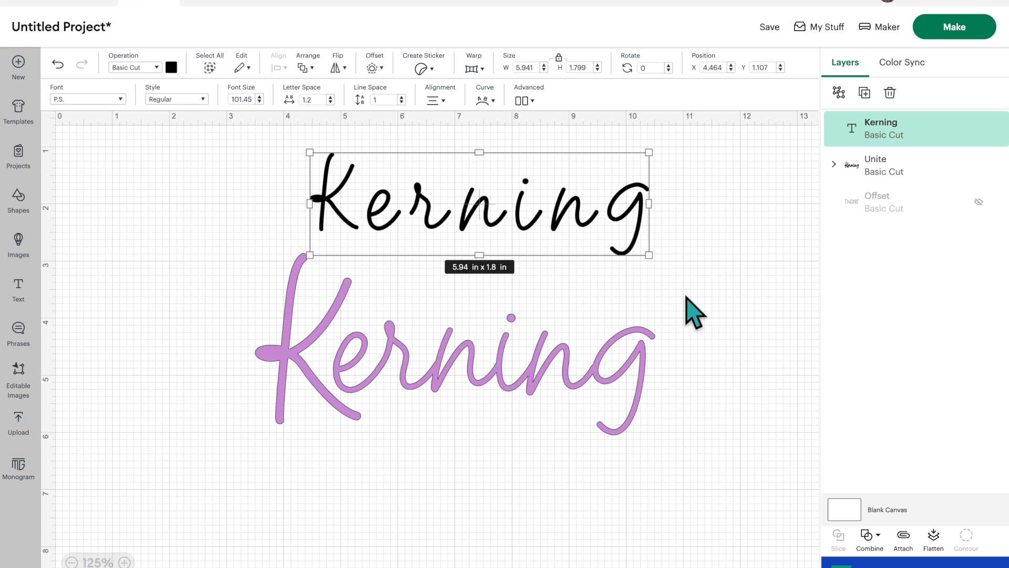
{"action": "key", "text": "ctrl+z"}
{"action": "key", "text": "ctrl+z"}
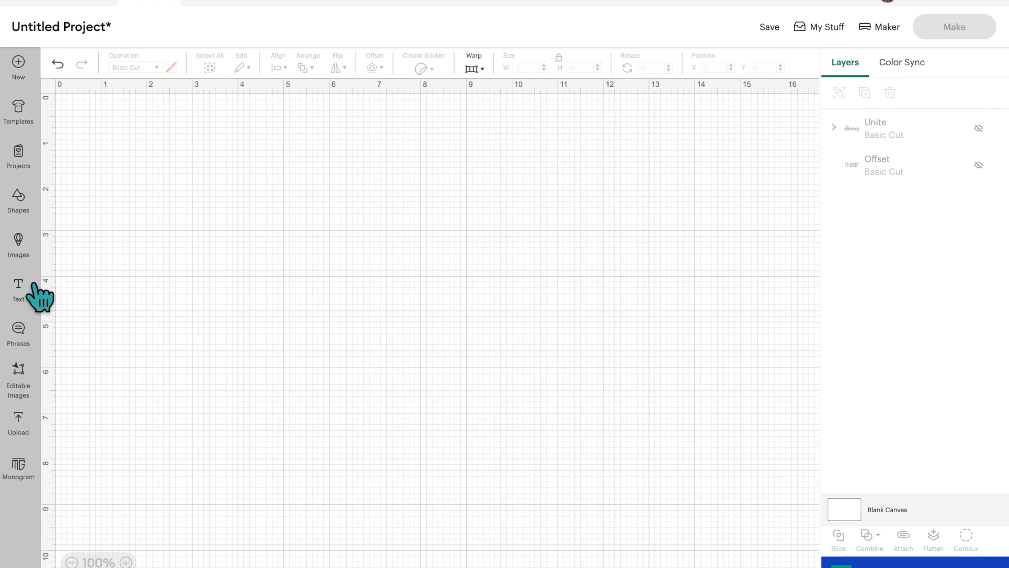
- Add a new text reading "Curve" and place it near the canvas center, enlarged to about 5.03 by 1.51 in
{"action": "left_click", "coordinate": [33, 286]}
{"action": "type", "text": "Curve"}
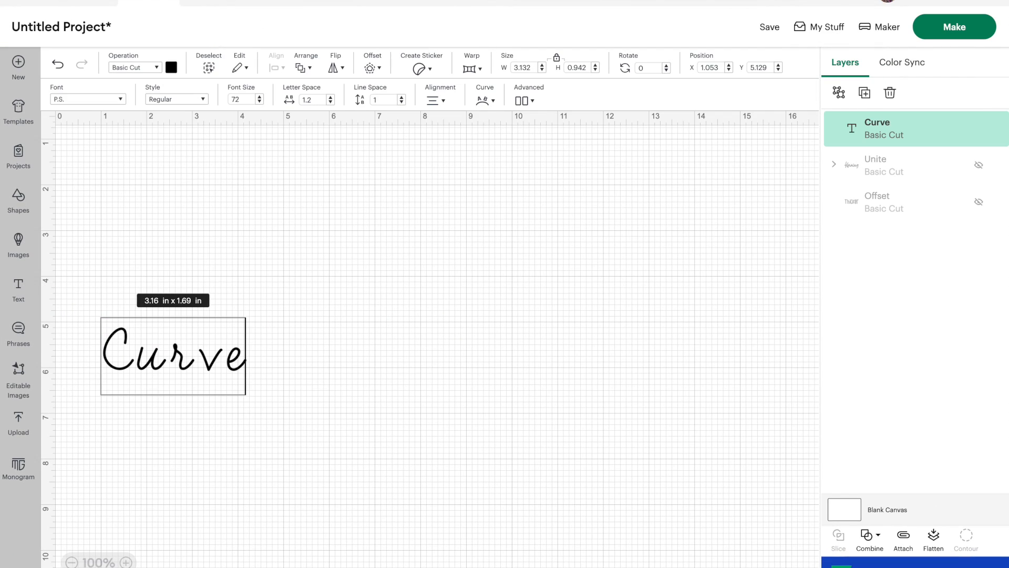
{"action": "left_click", "coordinate": [274, 377]}
{"action": "left_click_drag", "start_coordinate": [221, 361], "coordinate": [465, 276]}
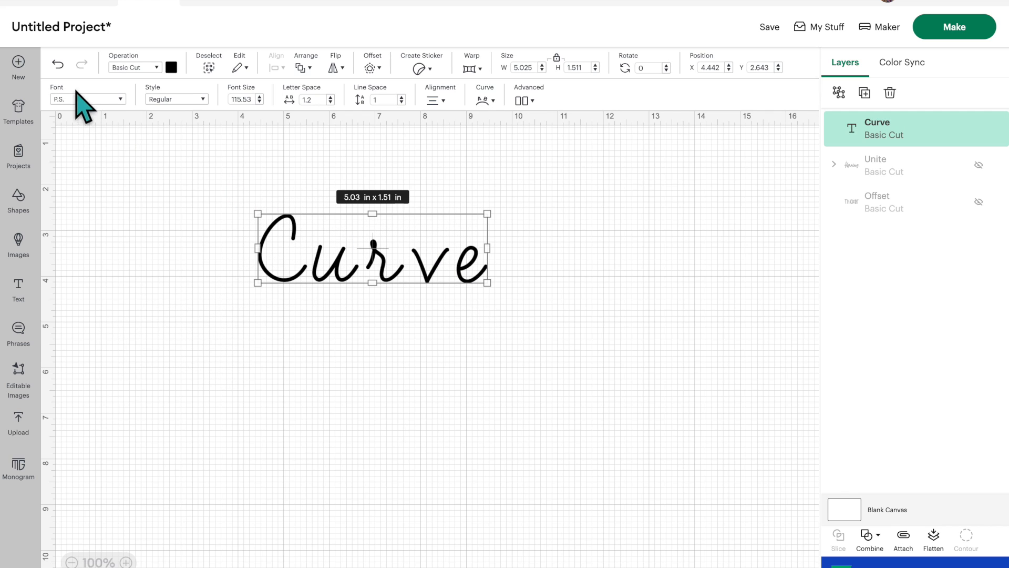
- Search the system fonts for "cake" and apply the Cake n Truffles font to the "Curve" text
{"action": "left_click", "coordinate": [122, 100]}
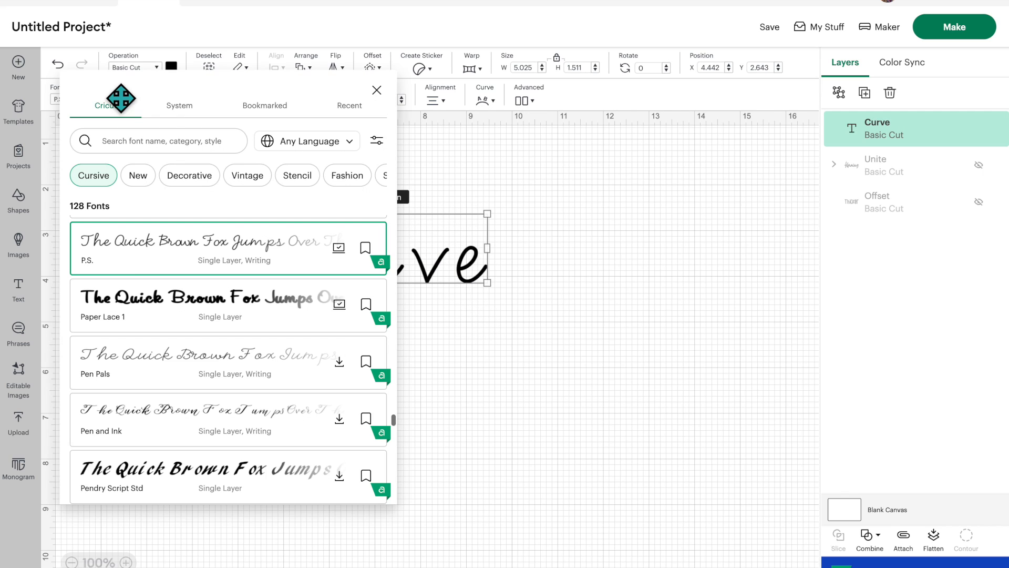
{"action": "left_click", "coordinate": [179, 107]}
{"action": "type", "text": "bumble"}
{"action": "left_click", "coordinate": [368, 141]}
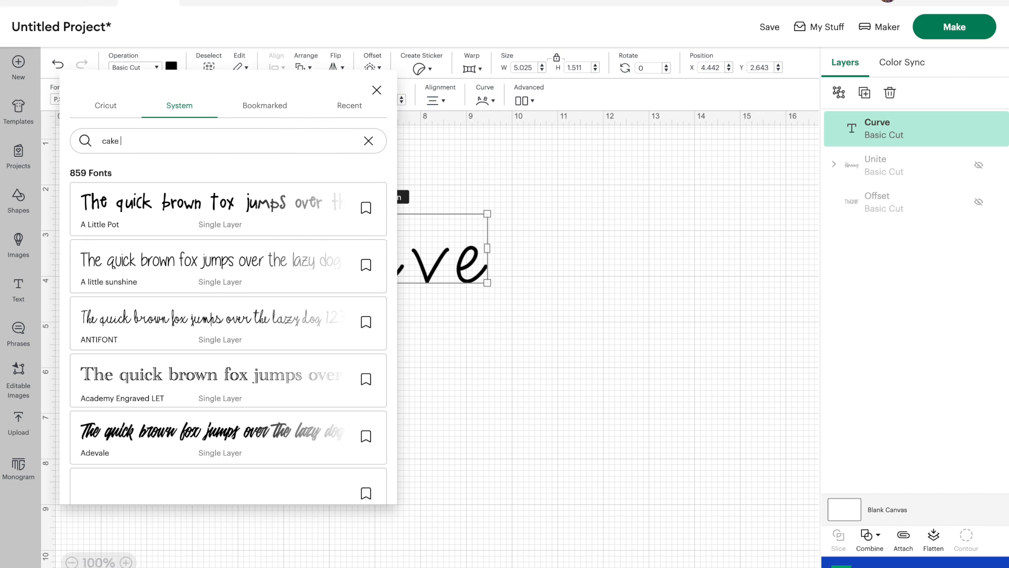
{"action": "left_click", "coordinate": [519, 364]}
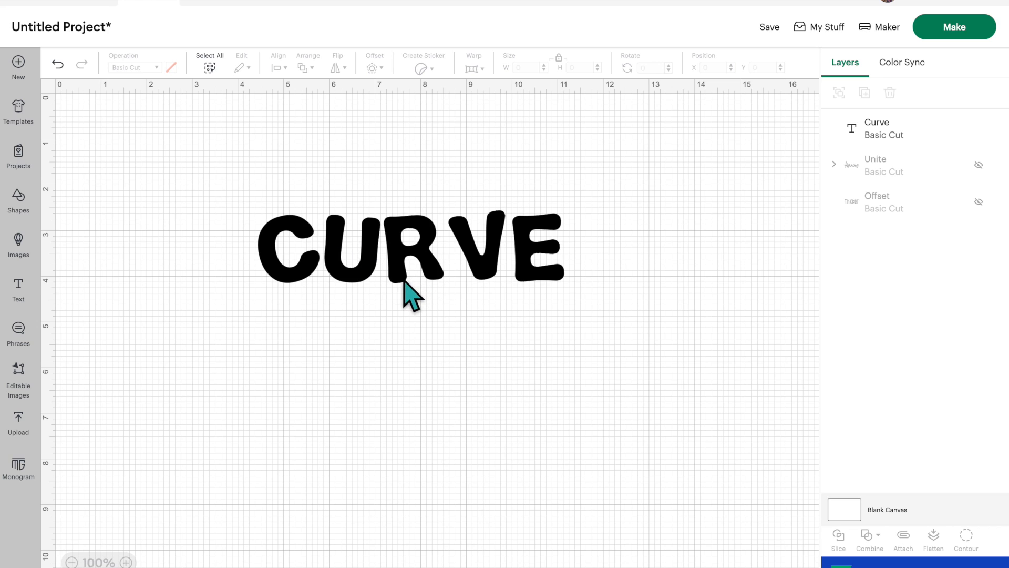
- Arch the "Curve" text upward with a curve value of 57 and hide its layer
{"action": "left_click", "coordinate": [383, 252]}
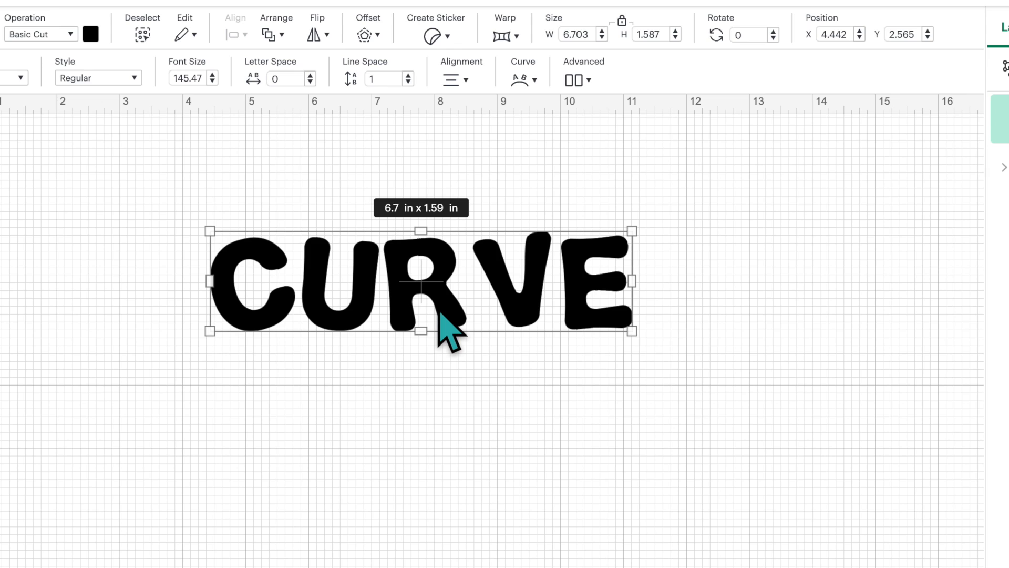
{"action": "left_click", "coordinate": [524, 80]}
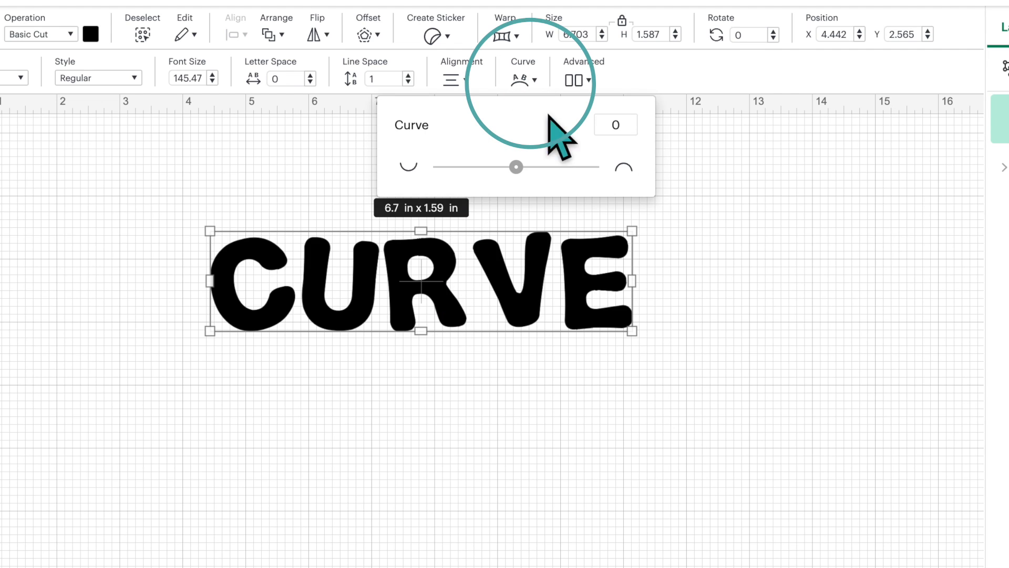
{"action": "mouse_move", "coordinate": [517, 167]}
{"action": "left_mouse_down"}
{"action": "mouse_move", "coordinate": [573, 184]}
{"action": "mouse_move", "coordinate": [534, 167]}
{"action": "mouse_move", "coordinate": [465, 168]}
{"action": "mouse_move", "coordinate": [531, 167]}
{"action": "mouse_move", "coordinate": [489, 164]}
{"action": "mouse_move", "coordinate": [510, 164]}
{"action": "left_mouse_up"}
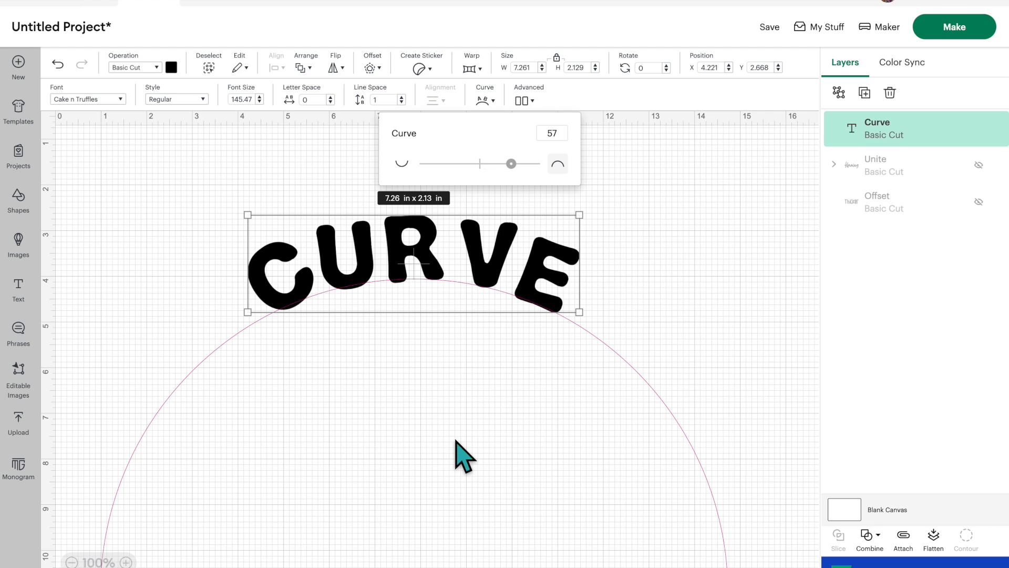
{"action": "left_click", "coordinate": [506, 264]}
{"action": "left_click", "coordinate": [979, 128]}
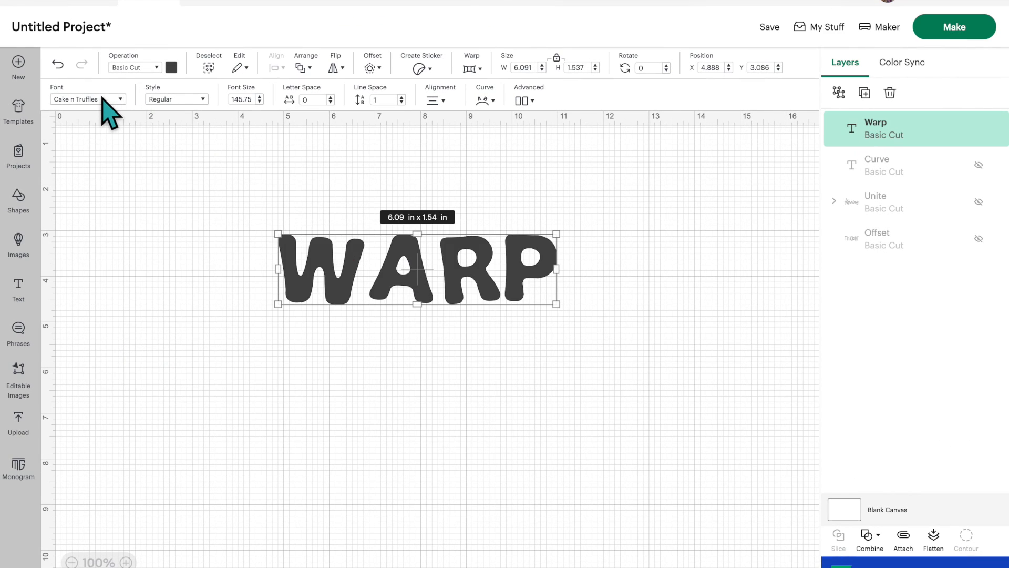
- Search the Cricut fonts for "annli", apply Annlie Extra Bold to the "Warp" text, and enlarge it to about 6.25 by 2.19 in
{"action": "left_click", "coordinate": [103, 99]}
{"action": "left_click", "coordinate": [100, 107]}
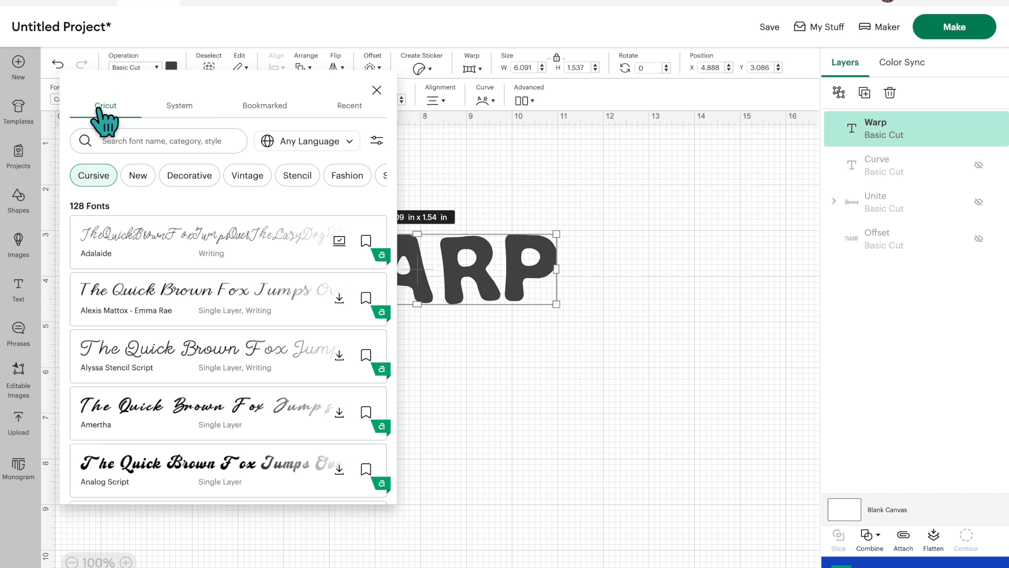
{"action": "left_click", "coordinate": [139, 139]}
{"action": "type", "text": "annli"}
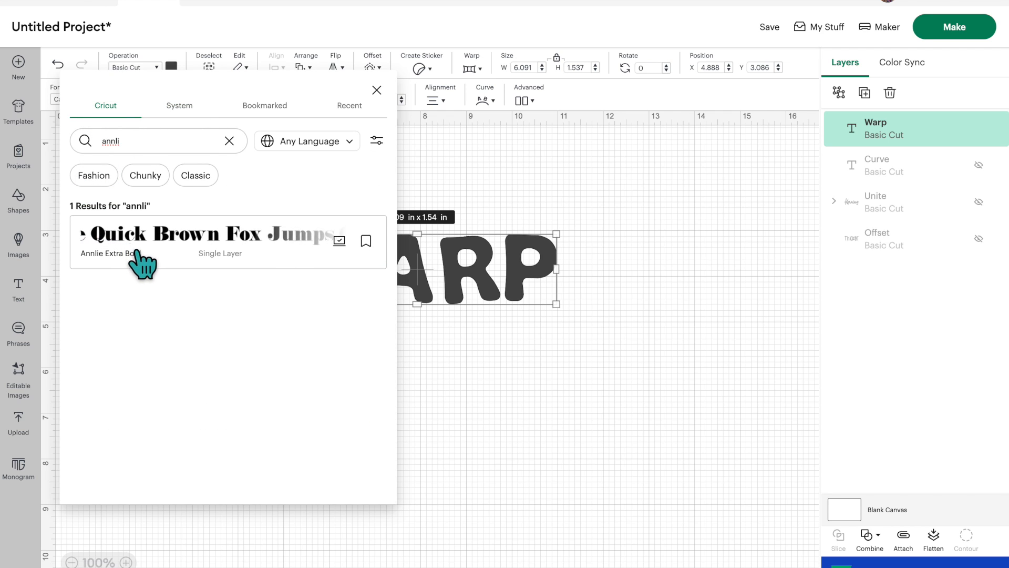
{"action": "left_click", "coordinate": [173, 251]}
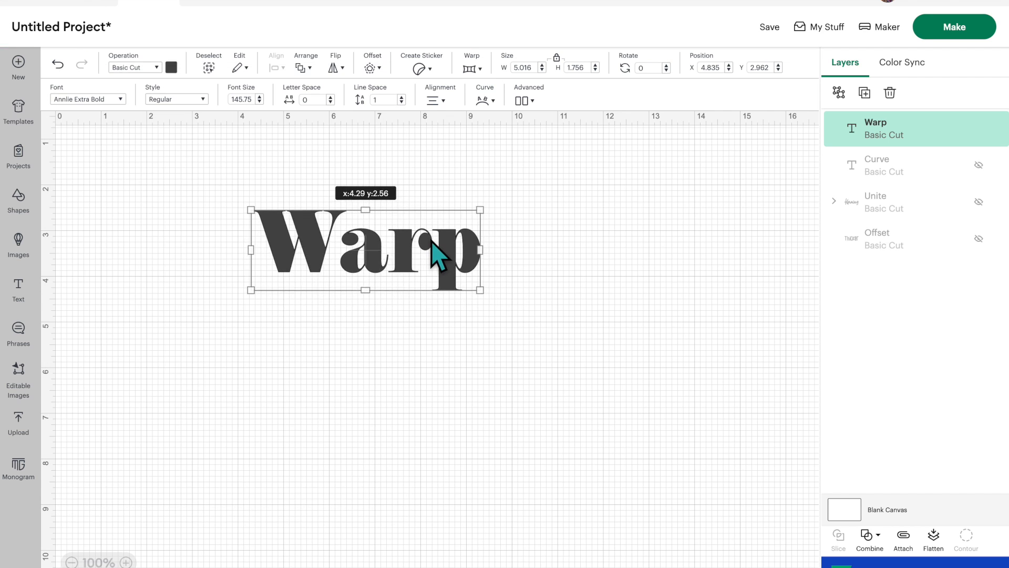
{"action": "mouse_move", "coordinate": [480, 290]}
{"action": "left_mouse_down"}
{"action": "mouse_move", "coordinate": [533, 309]}
{"action": "mouse_move", "coordinate": [475, 286]}
{"action": "mouse_move", "coordinate": [478, 300]}
{"action": "left_mouse_up"}
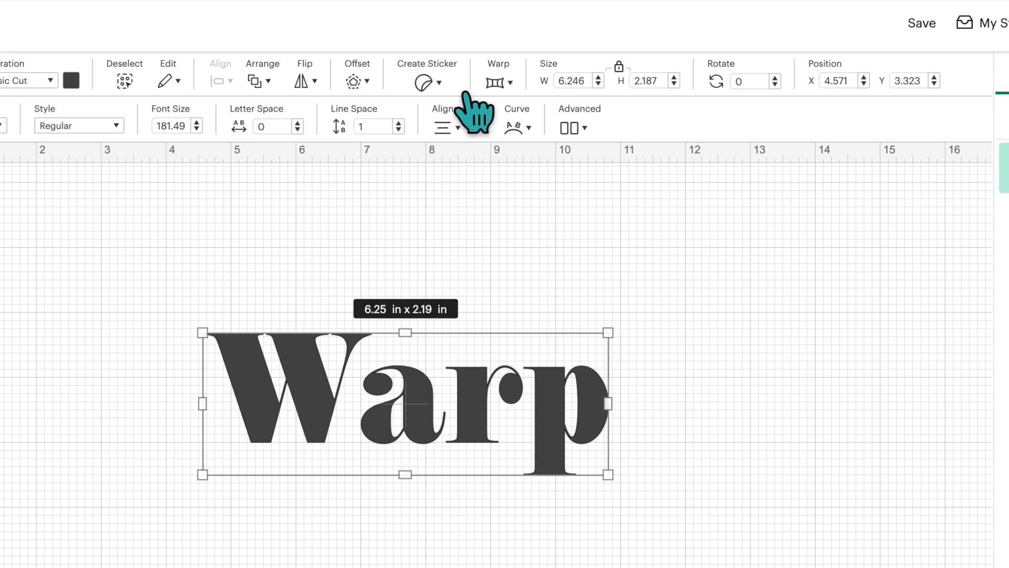
- Open the Warp feature for the "Warp" text and look through the available warp styles
{"action": "left_click", "coordinate": [464, 66]}
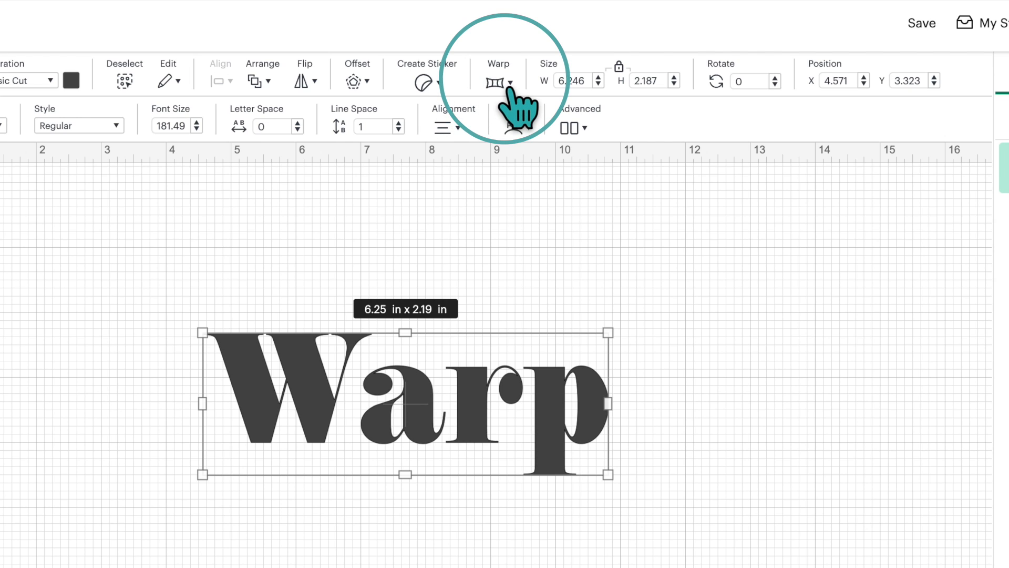
{"action": "left_click", "coordinate": [509, 84]}
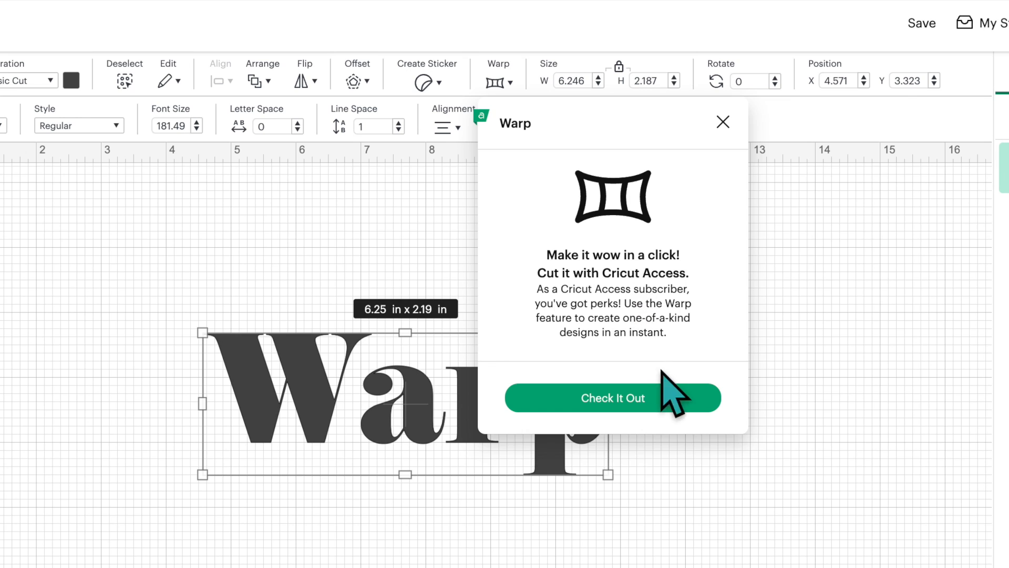
{"action": "left_click", "coordinate": [675, 403]}
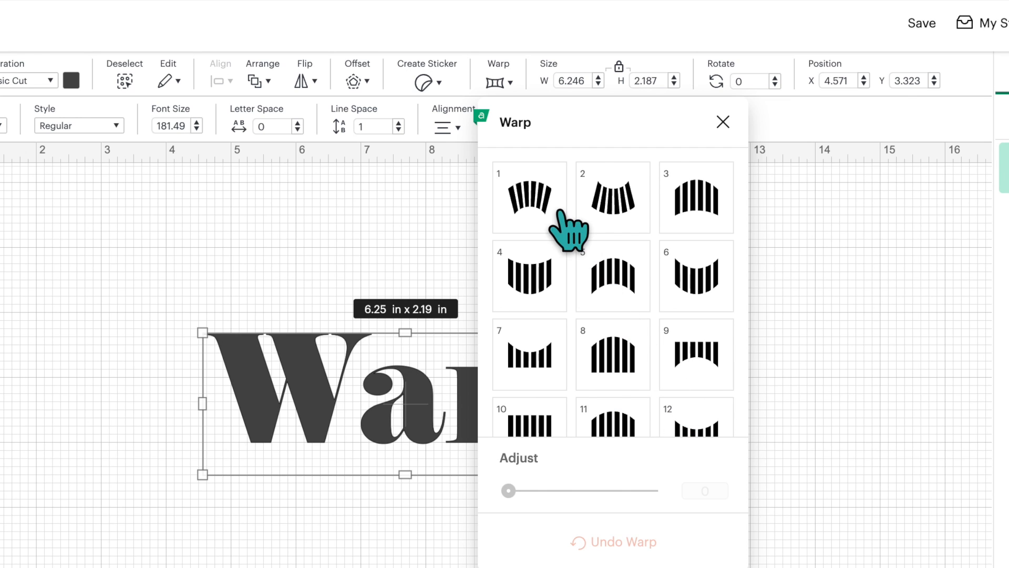
{"action": "scroll", "coordinate": [621, 310], "scroll_direction": "down", "scroll_amount": 10}
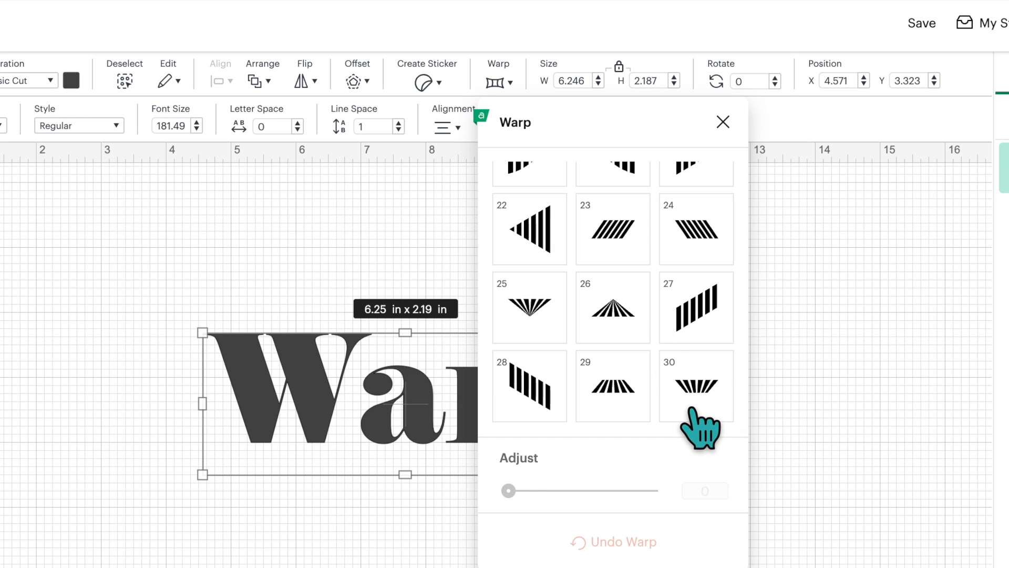
{"action": "scroll", "coordinate": [652, 362], "scroll_direction": "up", "scroll_amount": 5}
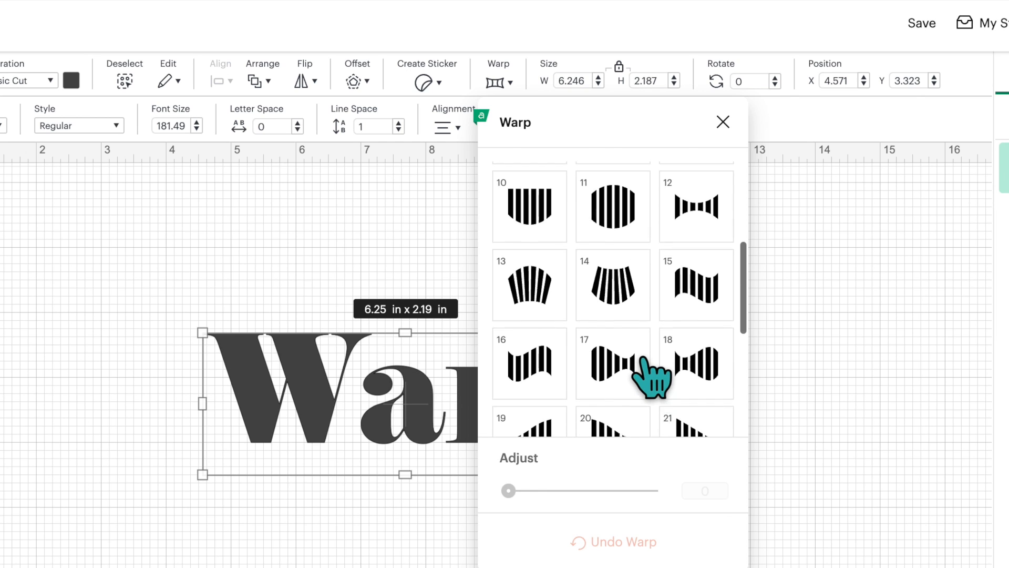
{"action": "scroll", "coordinate": [647, 344], "scroll_direction": "down", "scroll_amount": 3}
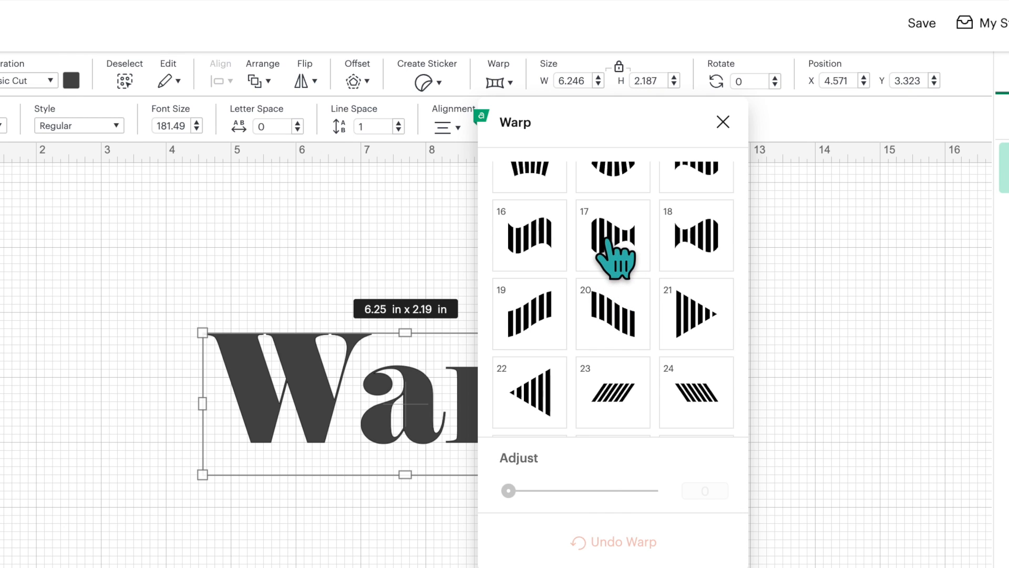
- Apply warp style 17 to the text, move the Warp window clear of it, and set the adjustment to 100
{"action": "left_click", "coordinate": [635, 251]}
{"action": "left_click_drag", "start_coordinate": [588, 119], "coordinate": [791, 126]}
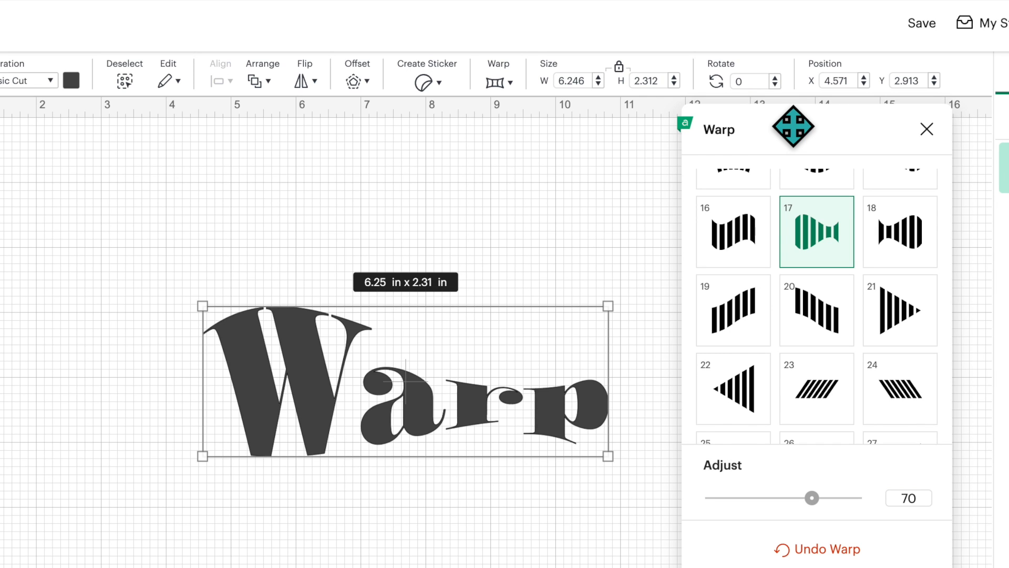
{"action": "mouse_move", "coordinate": [794, 138]}
{"action": "left_mouse_down"}
{"action": "mouse_move", "coordinate": [543, 160]}
{"action": "mouse_move", "coordinate": [406, 118]}
{"action": "mouse_move", "coordinate": [795, 149]}
{"action": "mouse_move", "coordinate": [831, 128]}
{"action": "mouse_move", "coordinate": [803, 130]}
{"action": "left_mouse_up"}
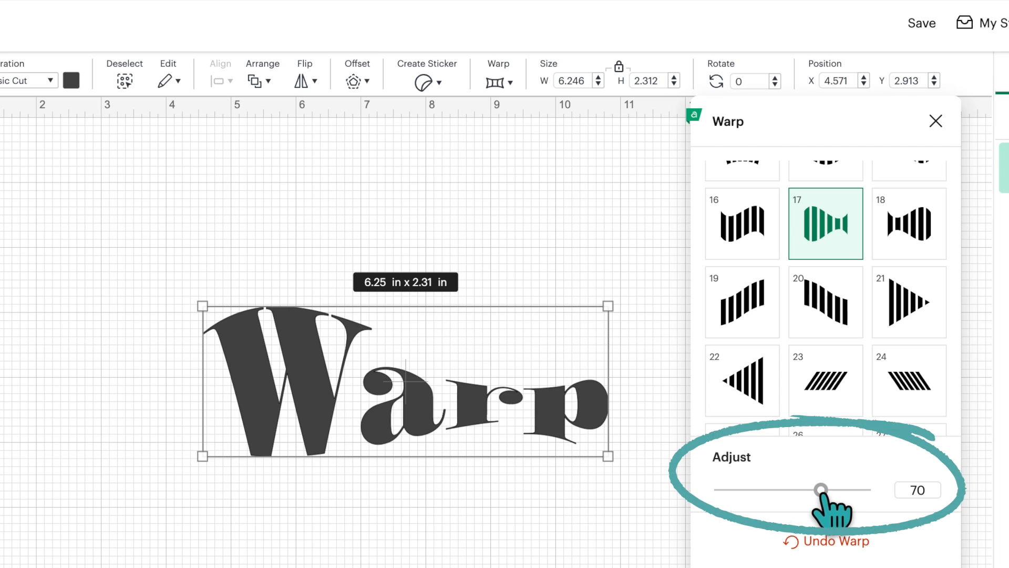
{"action": "left_click_drag", "start_coordinate": [821, 490], "coordinate": [863, 490]}
- Switch the text to warp style 16 and try adjustments of 100 and 10 before setting it to 58
{"action": "scroll", "coordinate": [843, 329], "scroll_direction": "up", "scroll_amount": 4}
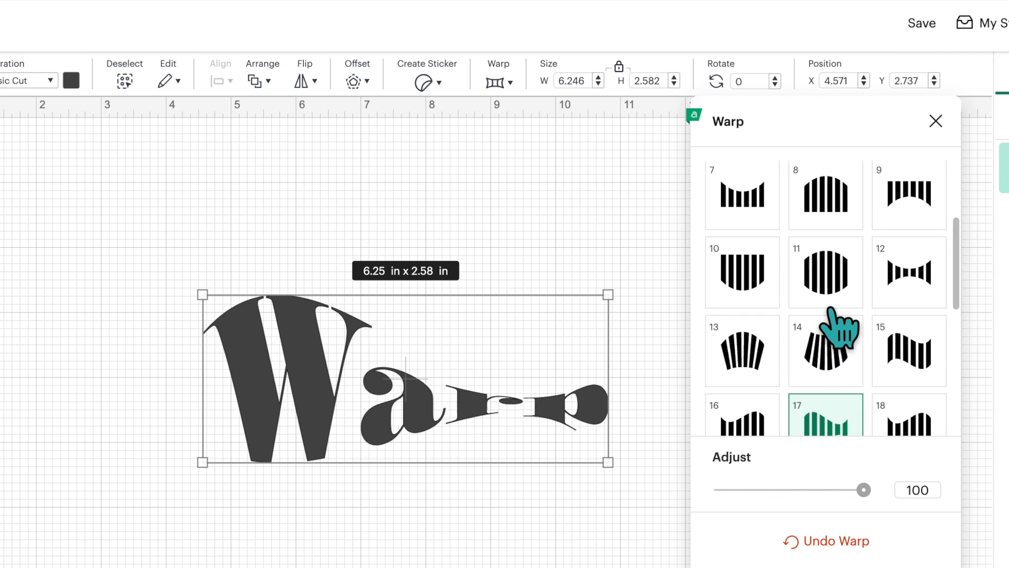
{"action": "scroll", "coordinate": [760, 347], "scroll_direction": "down", "scroll_amount": 2}
{"action": "left_click", "coordinate": [752, 334]}
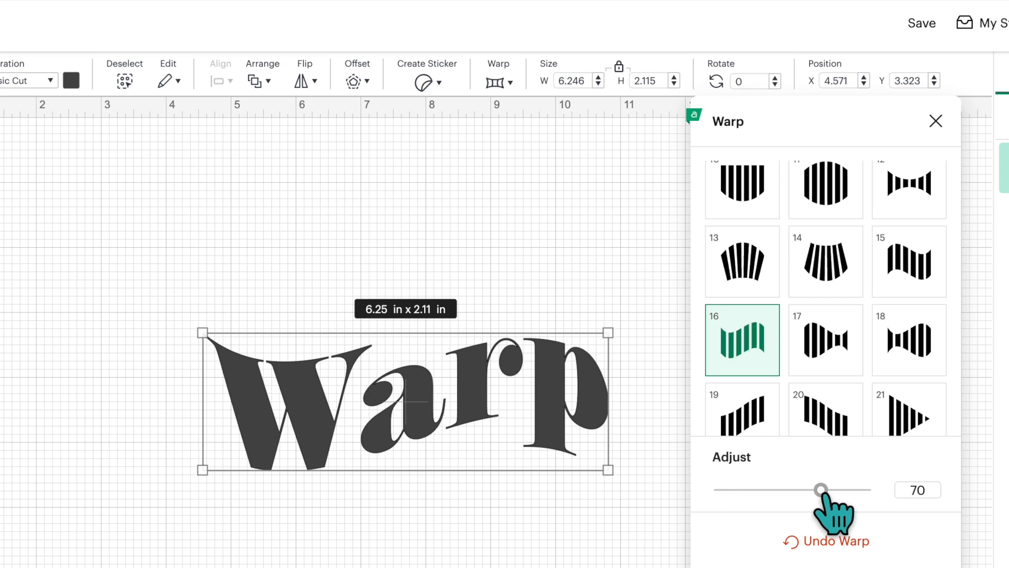
{"action": "left_click_drag", "start_coordinate": [821, 489], "coordinate": [862, 490]}
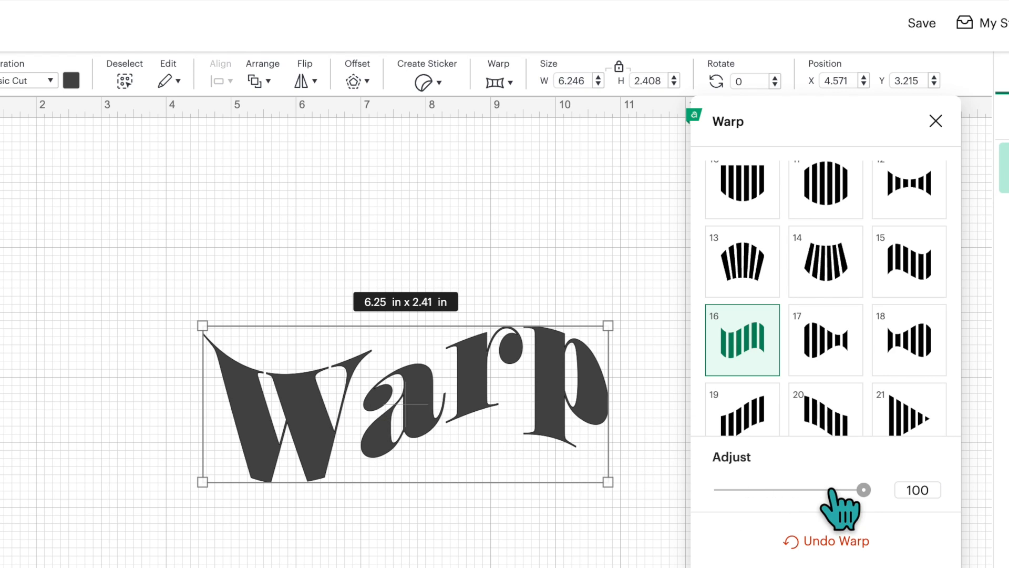
{"action": "left_click_drag", "start_coordinate": [864, 490], "coordinate": [735, 490]}
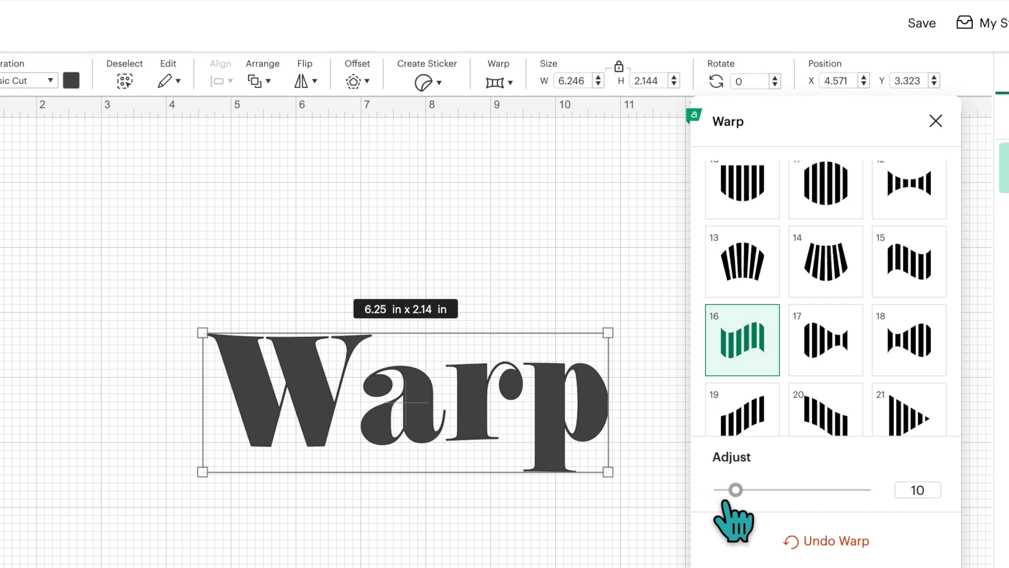
{"action": "left_click_drag", "start_coordinate": [735, 490], "coordinate": [804, 490]}
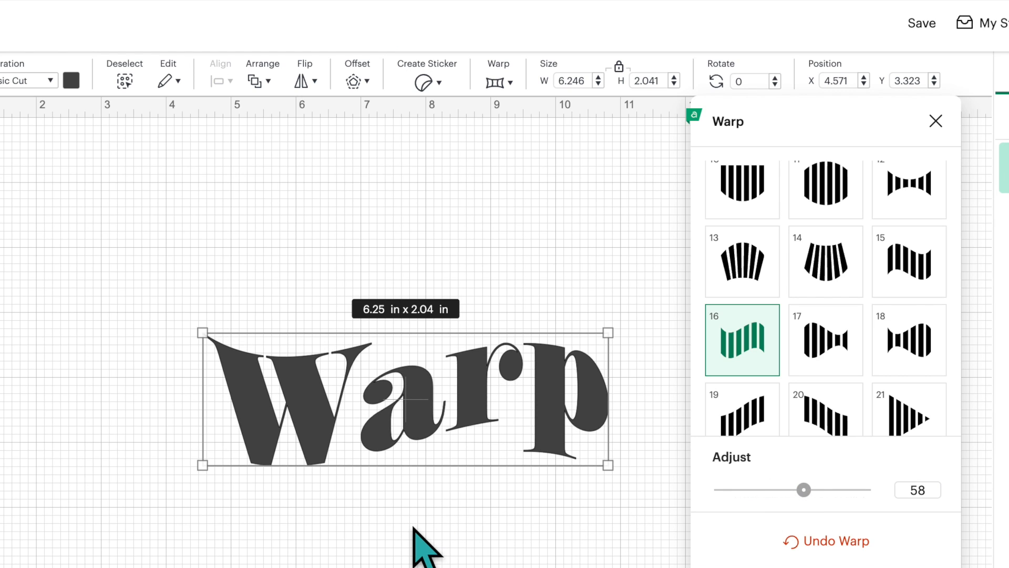
- Try warp style 26, apply style 29 with an adjustment somewhat below 100, and hide the warped text layer
{"action": "scroll", "coordinate": [828, 418], "scroll_direction": "down", "scroll_amount": 5}
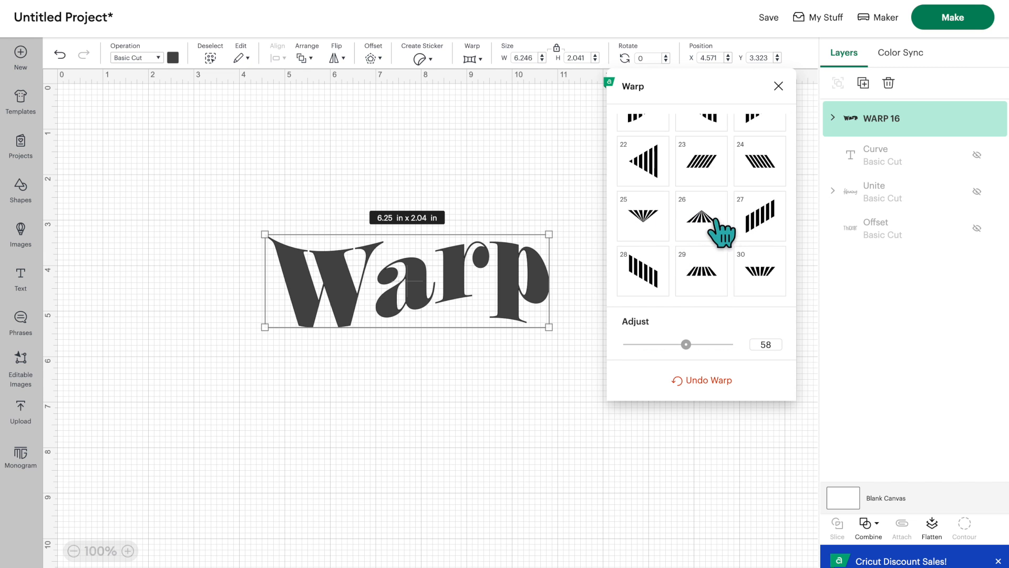
{"action": "left_click", "coordinate": [710, 244]}
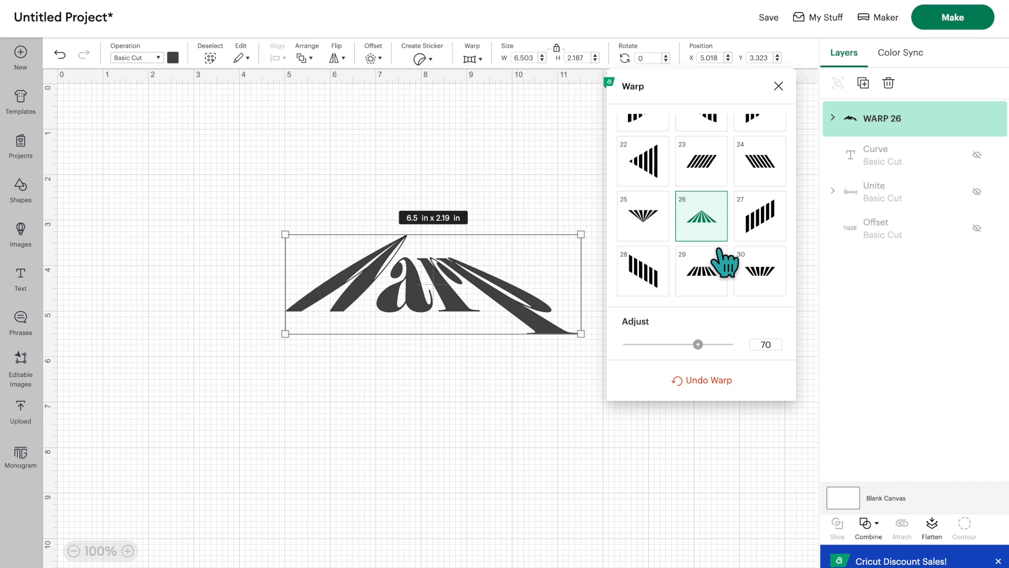
{"action": "left_click", "coordinate": [705, 287]}
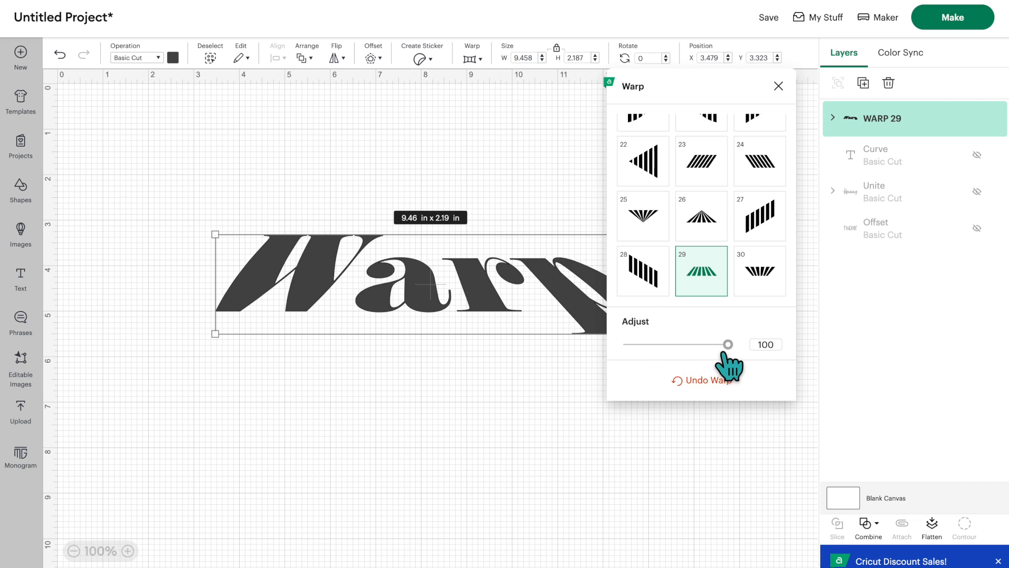
{"action": "left_click_drag", "start_coordinate": [726, 345], "coordinate": [709, 345]}
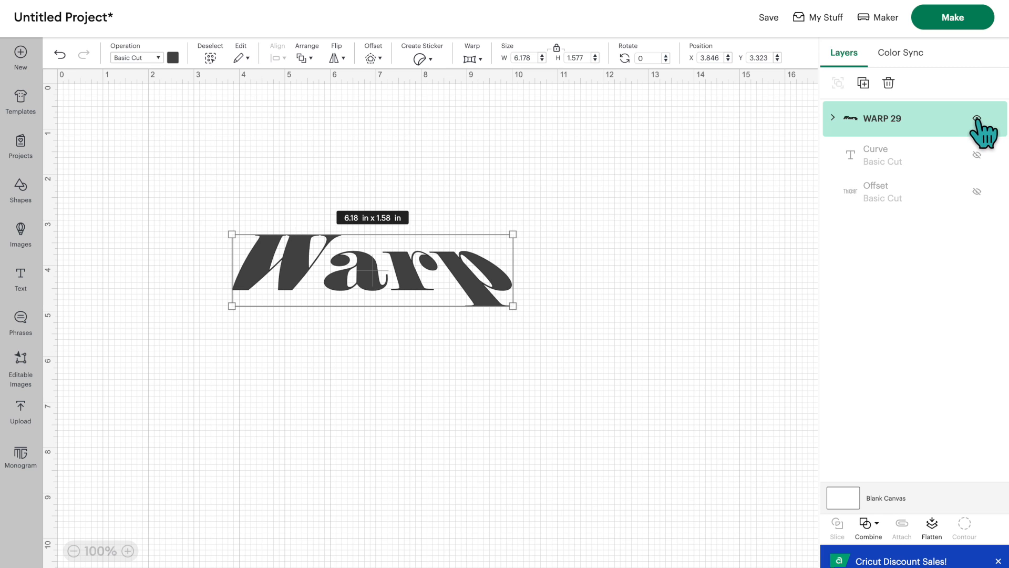
{"action": "left_click", "coordinate": [977, 119]}
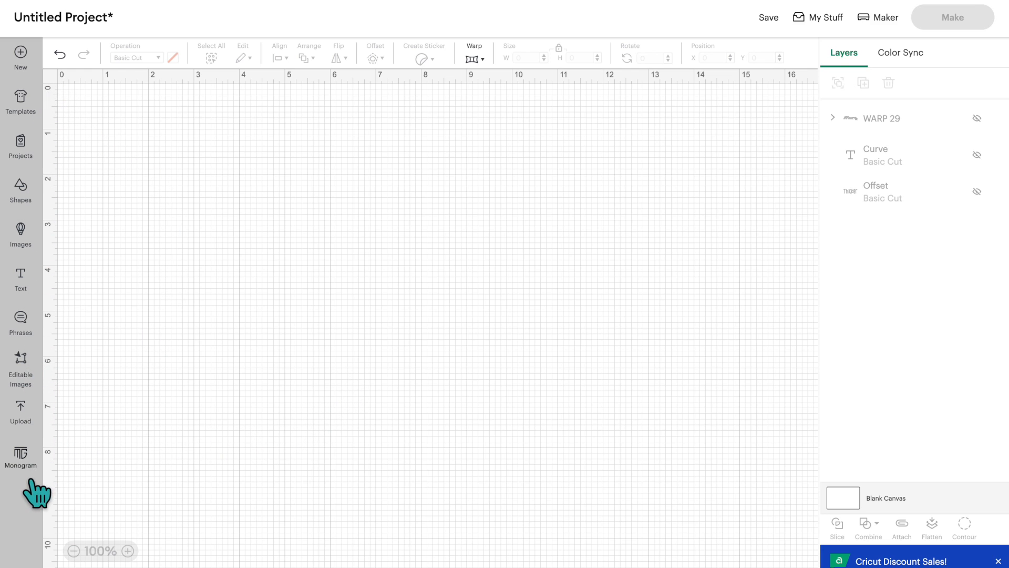
- Open the Monogram Maker with the initials CDS and browse the Classic and Thematic categories, ending on Sports
{"action": "left_click", "coordinate": [20, 458]}
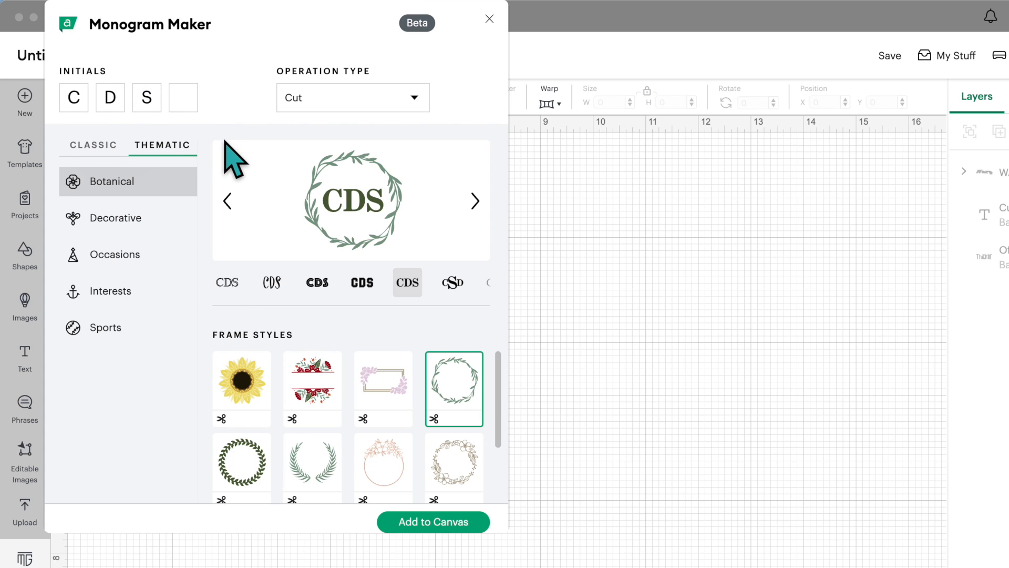
{"action": "left_click", "coordinate": [95, 150]}
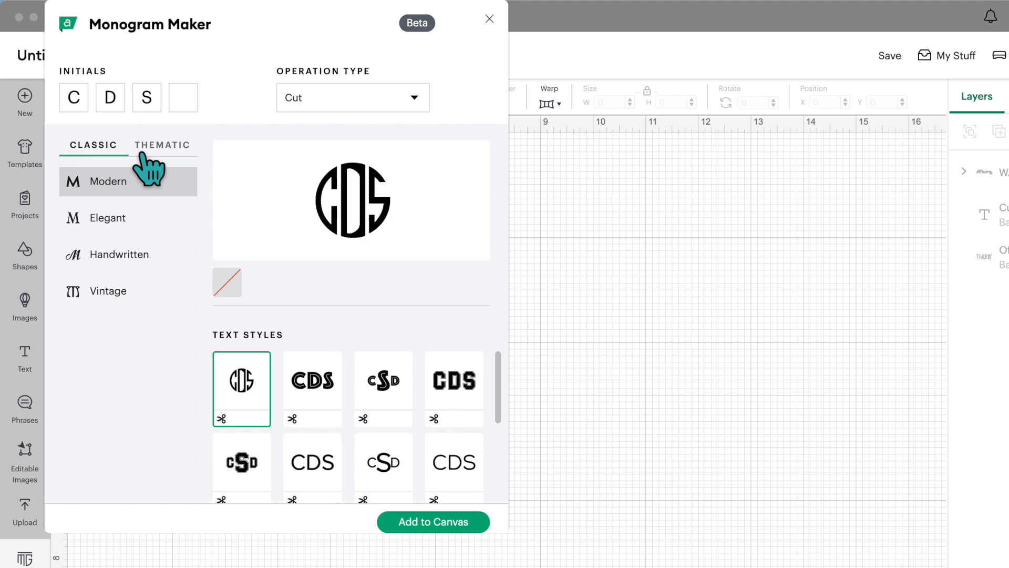
{"action": "left_click", "coordinate": [157, 147]}
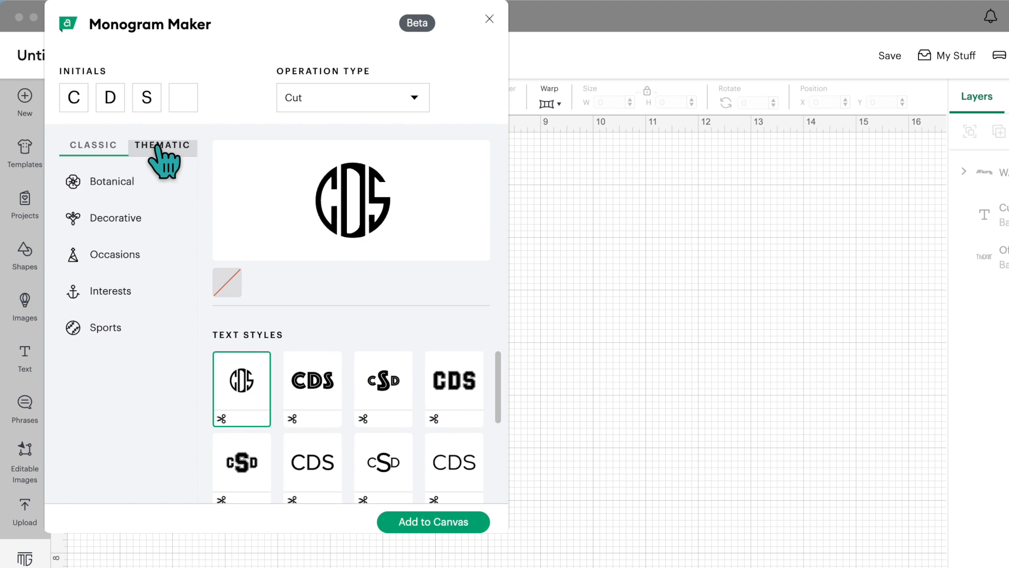
{"action": "left_click", "coordinate": [126, 226]}
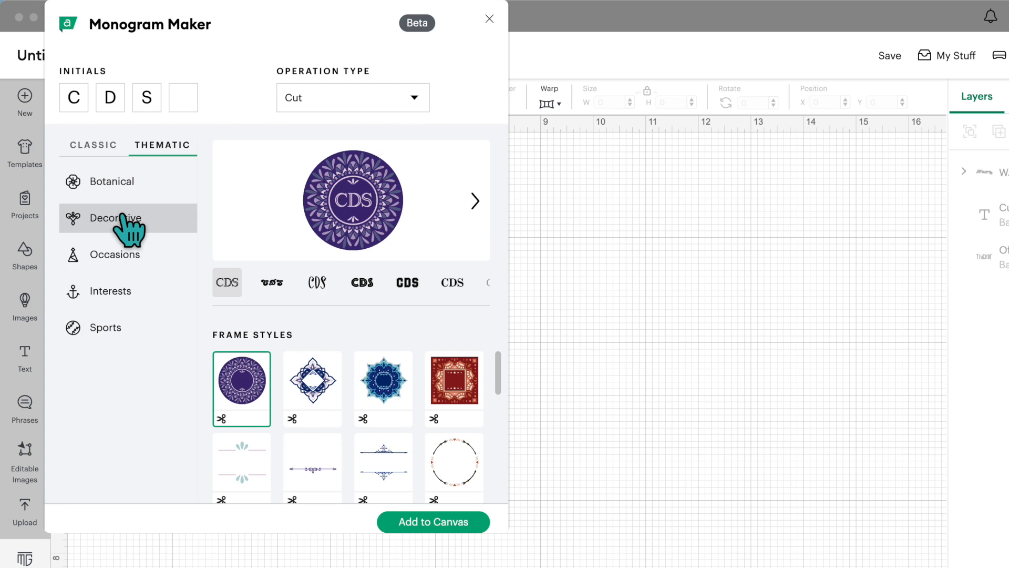
{"action": "left_click", "coordinate": [128, 271]}
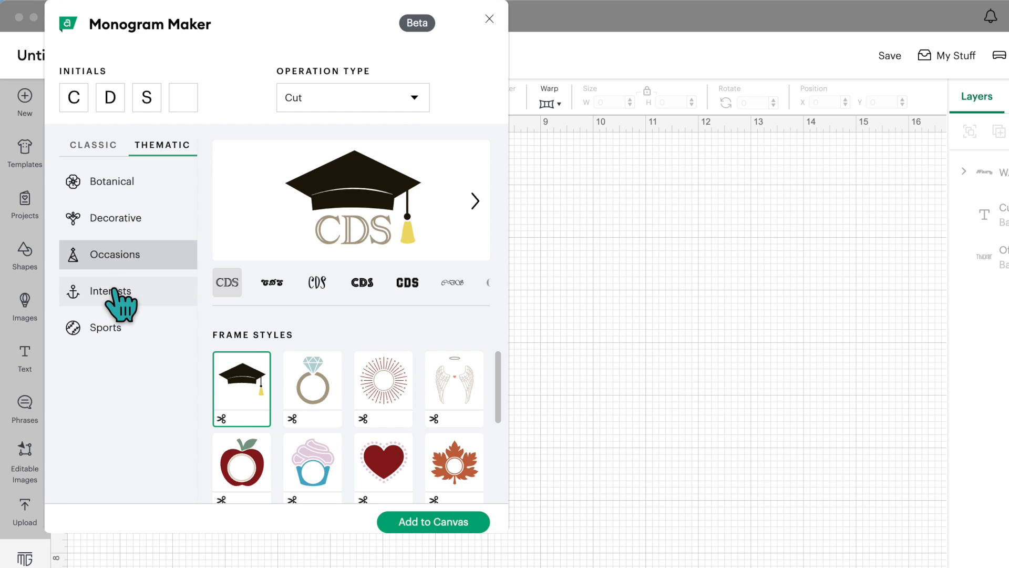
{"action": "left_click", "coordinate": [116, 290]}
{"action": "left_click", "coordinate": [107, 330]}
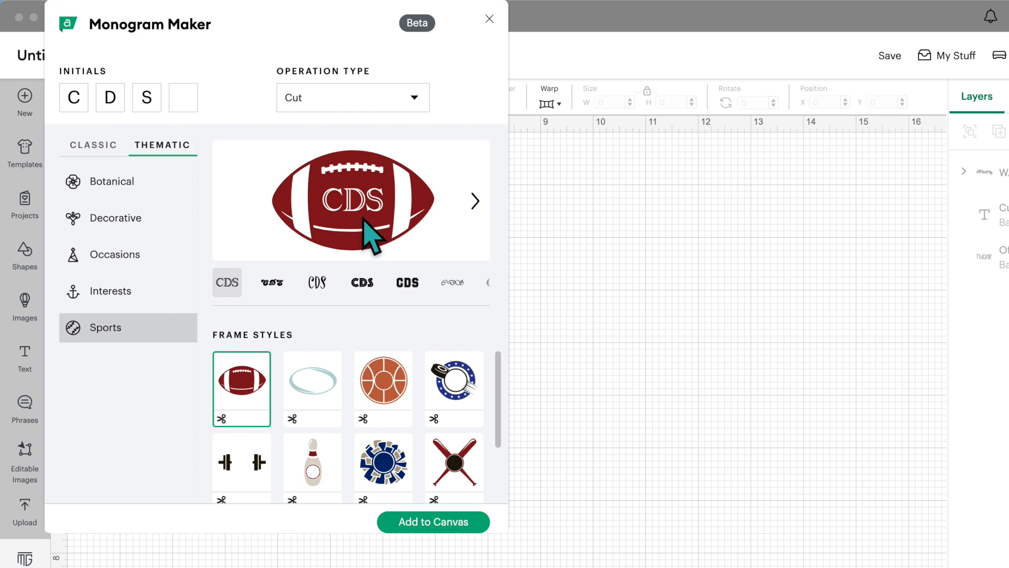
- Preview the handwritten and inline lettering styles on the football monogram and choose the outlined block lettering
{"action": "left_click", "coordinate": [319, 287]}
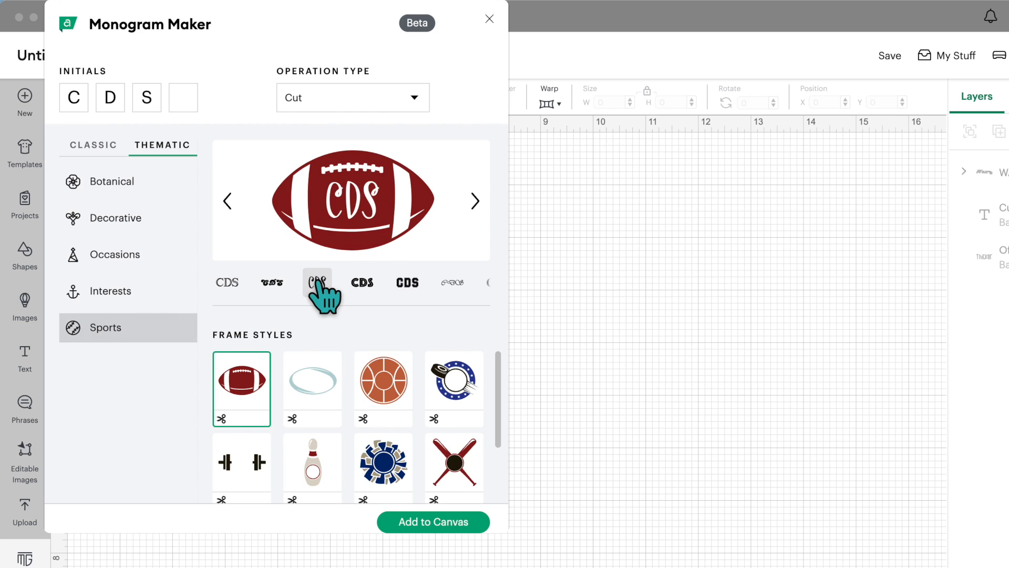
{"action": "left_click", "coordinate": [361, 284]}
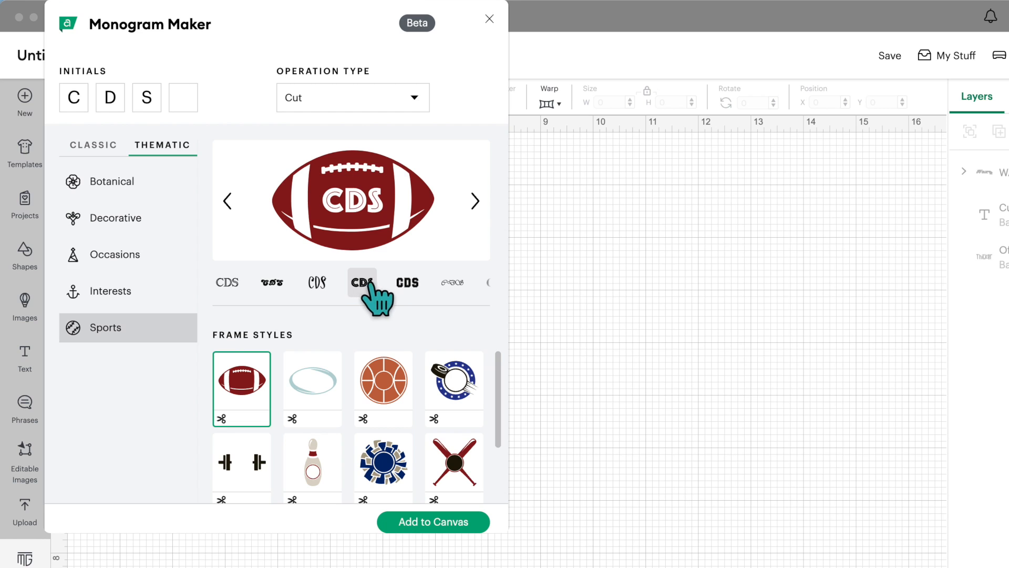
{"action": "left_click", "coordinate": [406, 283]}
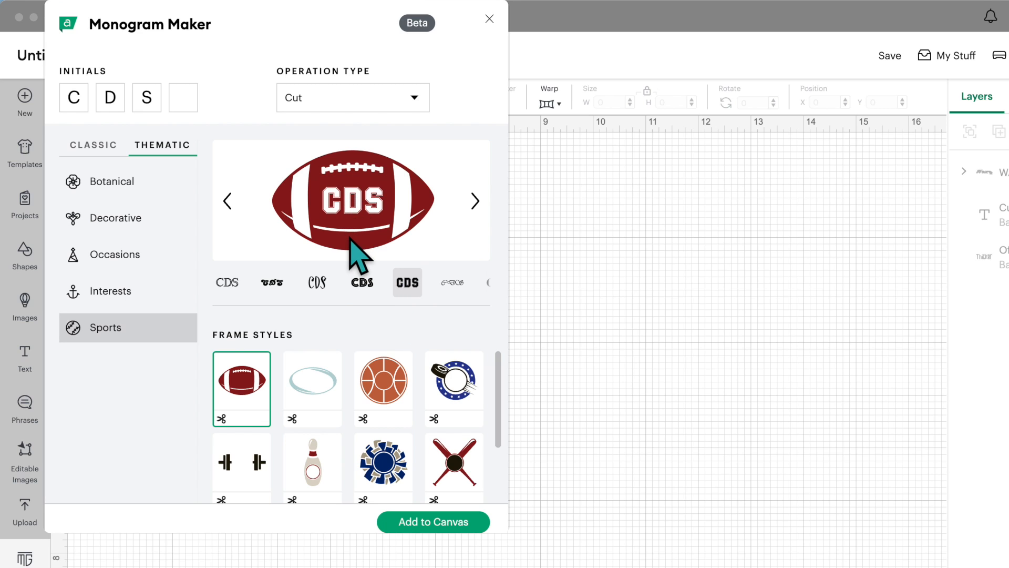
- Look through the Sports frame styles and select the soccer ball frame for the monogram
{"action": "scroll", "coordinate": [352, 402], "scroll_direction": "down", "scroll_amount": 3}
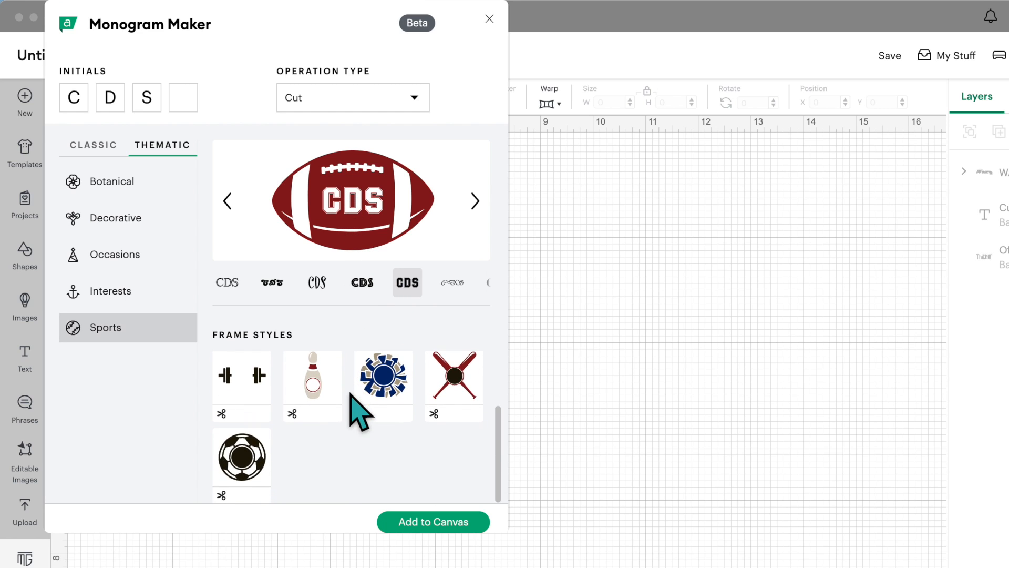
{"action": "scroll", "coordinate": [359, 412], "scroll_direction": "up", "scroll_amount": 3}
{"action": "scroll", "coordinate": [359, 412], "scroll_direction": "down", "scroll_amount": 3}
{"action": "scroll", "coordinate": [358, 412], "scroll_direction": "up", "scroll_amount": 3}
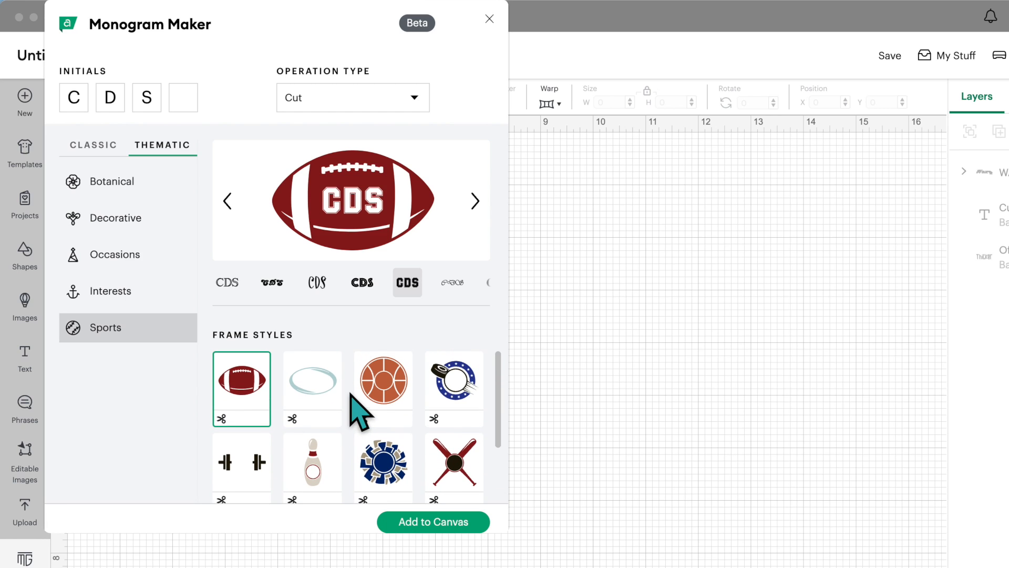
{"action": "scroll", "coordinate": [349, 401], "scroll_direction": "down", "scroll_amount": 3}
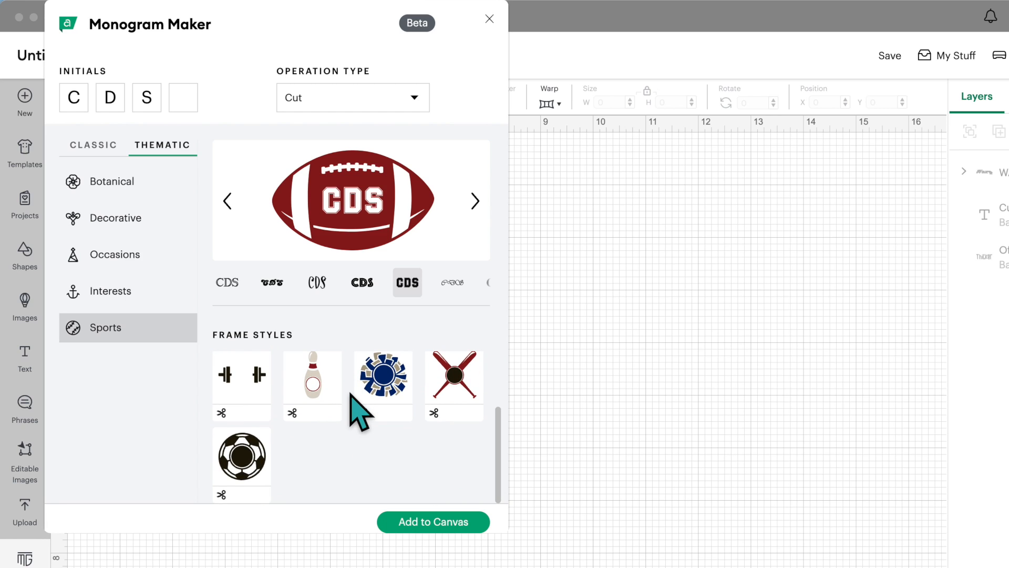
{"action": "left_click", "coordinate": [245, 462]}
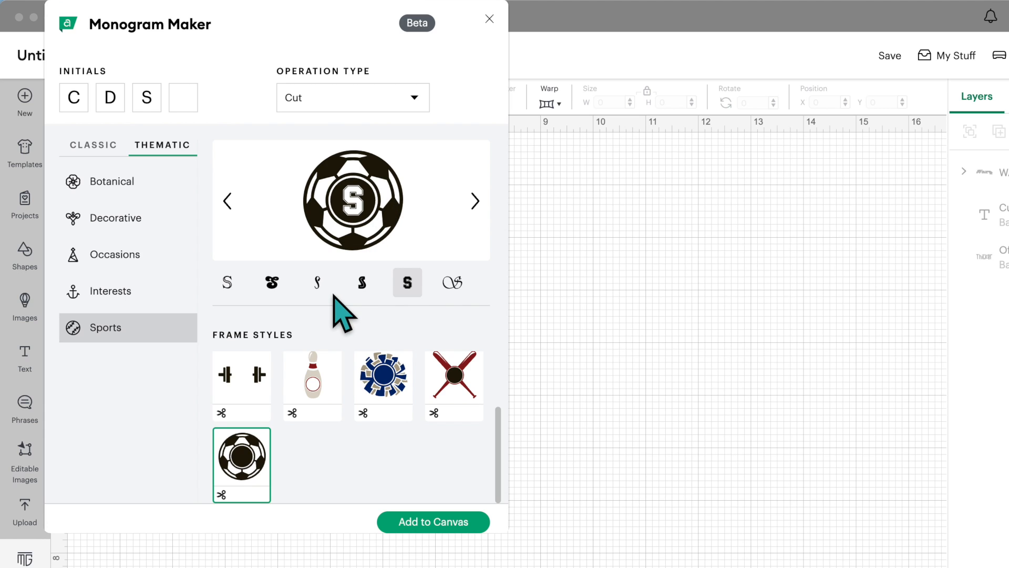
- Switch the CDS monogram back to the football frame and add it to the canvas
{"action": "scroll", "coordinate": [416, 368], "scroll_direction": "up", "scroll_amount": 3}
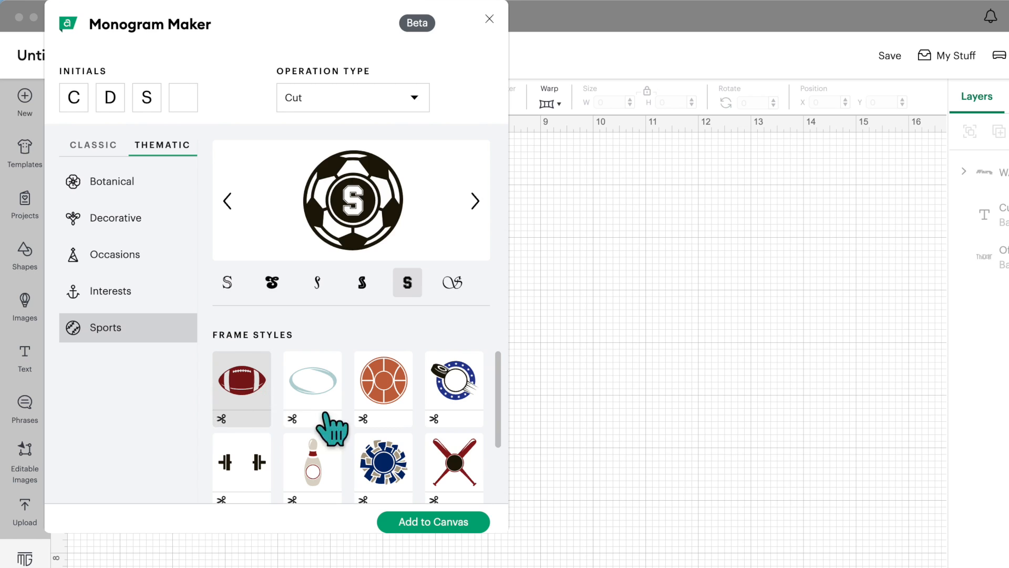
{"action": "left_click", "coordinate": [252, 399]}
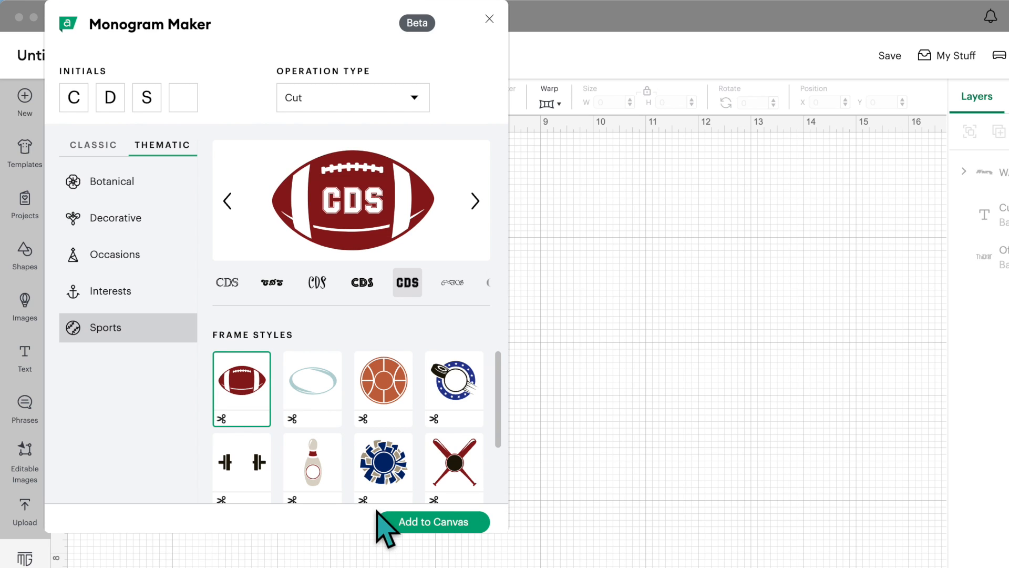
{"action": "left_click", "coordinate": [432, 521]}
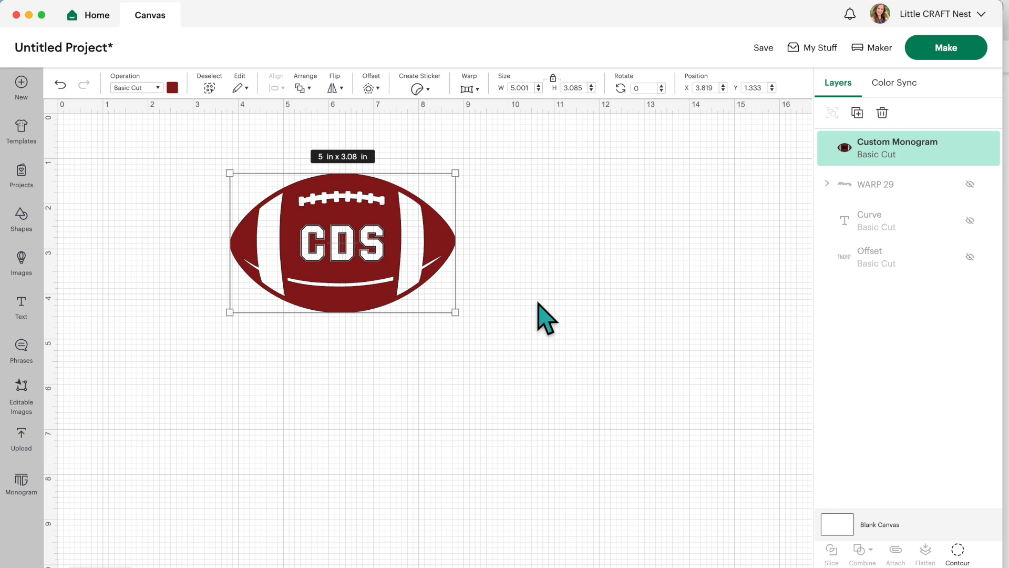
- Scale the football monogram to about 4.84 × 2.99 in and move it to the right half of the canvas
{"action": "left_click_drag", "start_coordinate": [399, 266], "coordinate": [433, 270]}
{"action": "mouse_move", "coordinate": [489, 310]}
{"action": "left_mouse_down"}
{"action": "mouse_move", "coordinate": [422, 275]}
{"action": "mouse_move", "coordinate": [482, 306]}
{"action": "left_mouse_up"}
{"action": "left_click_drag", "start_coordinate": [374, 278], "coordinate": [599, 271]}
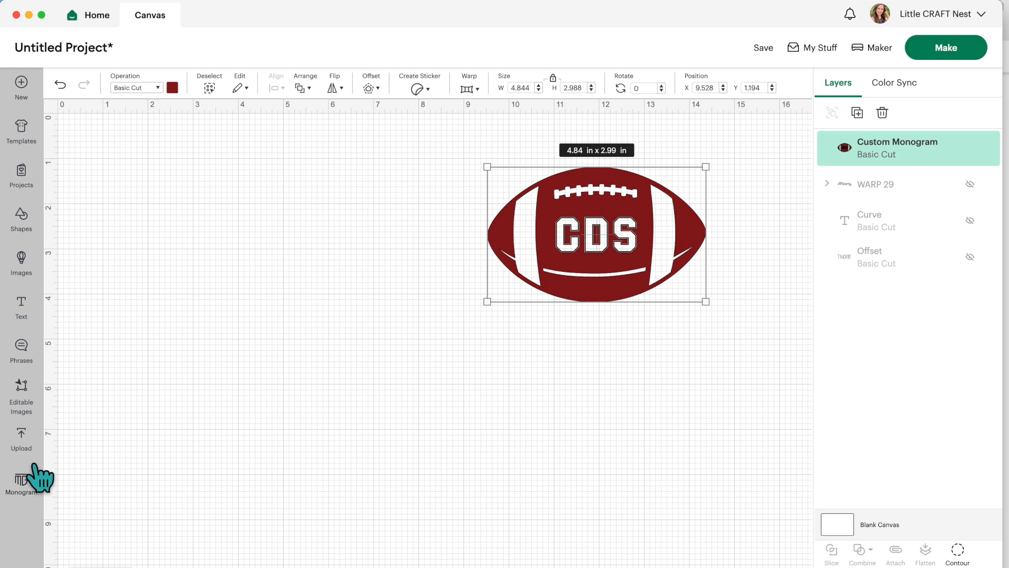
- Start another monogram in the Classic Modern category with the blue multi-ring circle frame
{"action": "left_click", "coordinate": [21, 479]}
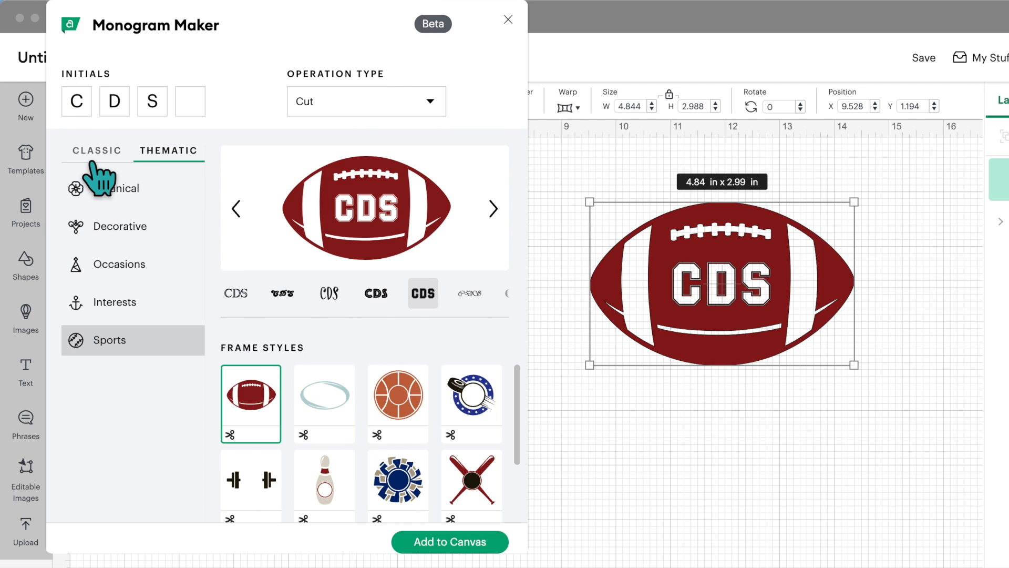
{"action": "left_click", "coordinate": [96, 158]}
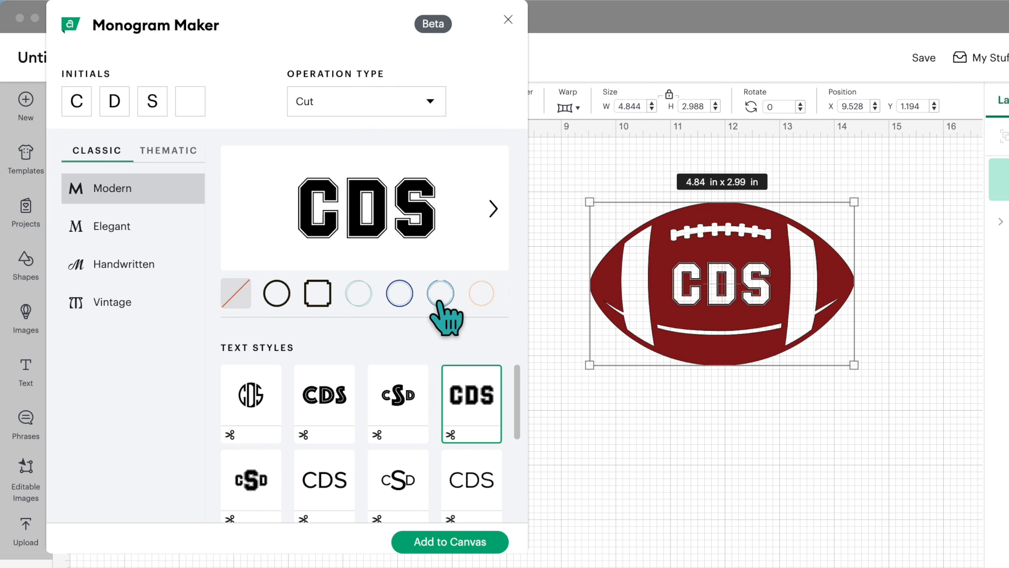
{"action": "left_click", "coordinate": [439, 297]}
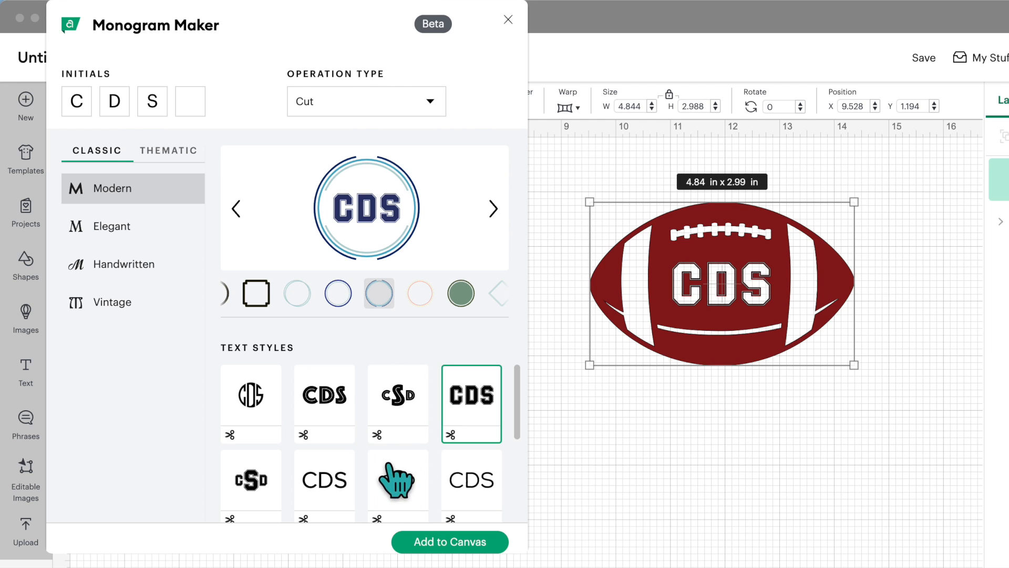
- Choose the thin lettering style with an enlarged middle S and place the circular monogram on the canvas beside the football
{"action": "scroll", "coordinate": [394, 475], "scroll_direction": "down", "scroll_amount": 5}
{"action": "scroll", "coordinate": [394, 476], "scroll_direction": "down", "scroll_amount": 1}
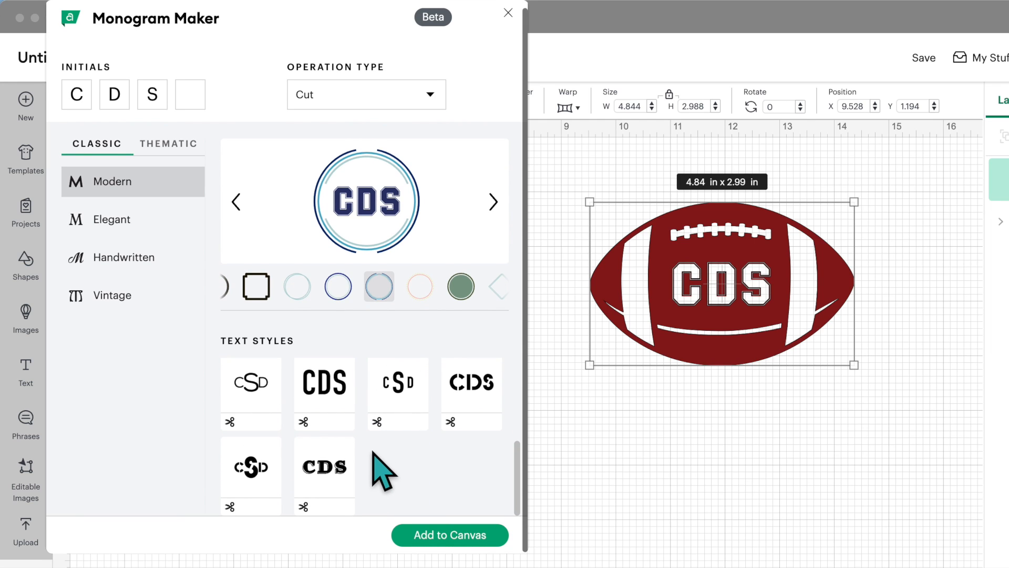
{"action": "left_click", "coordinate": [393, 415]}
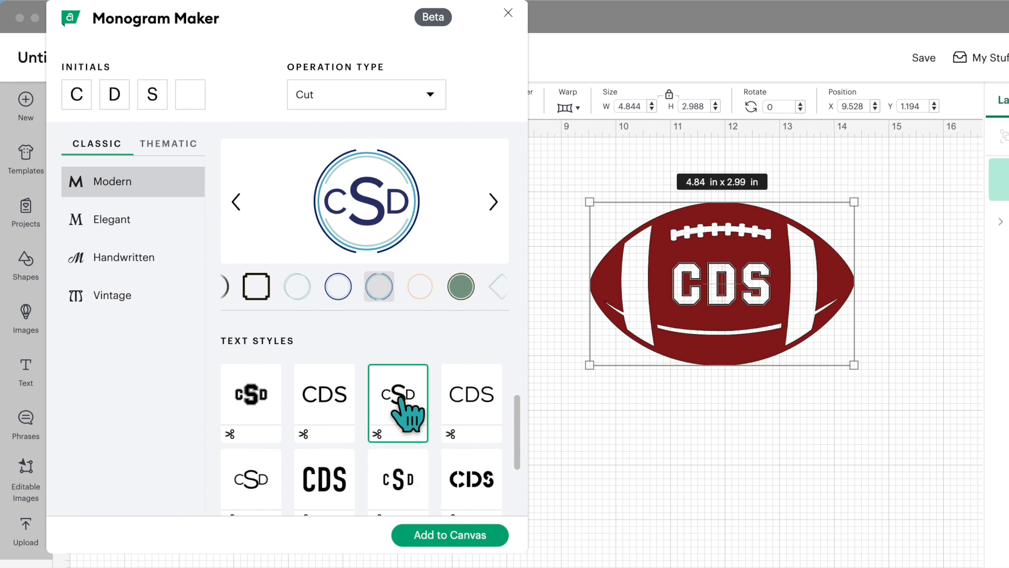
{"action": "left_click", "coordinate": [431, 535]}
{"action": "left_click_drag", "start_coordinate": [315, 305], "coordinate": [358, 339]}
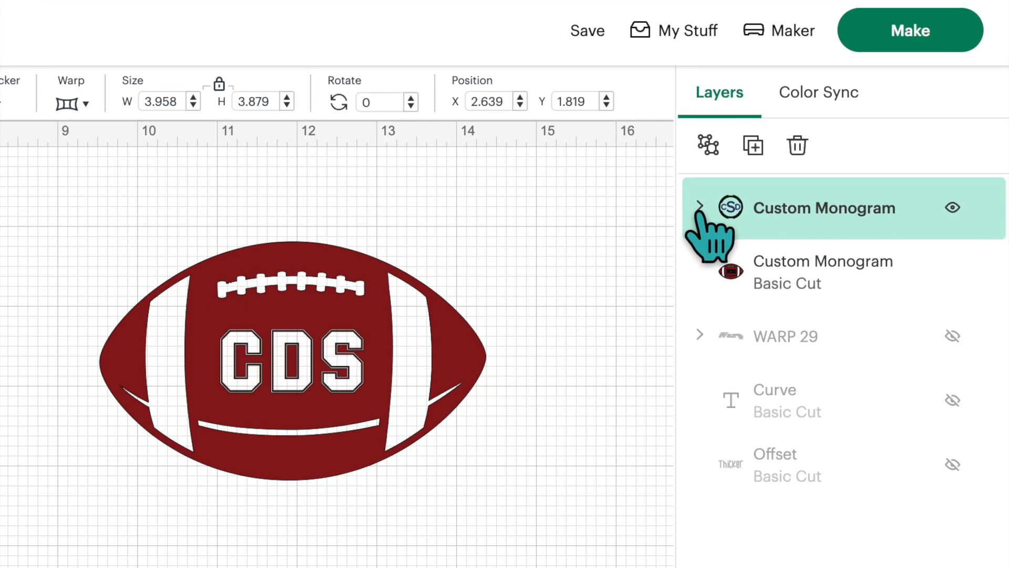
- Expand the circular monogram's layers and ungroup it into separate letter and ring pieces
{"action": "left_click", "coordinate": [700, 206]}
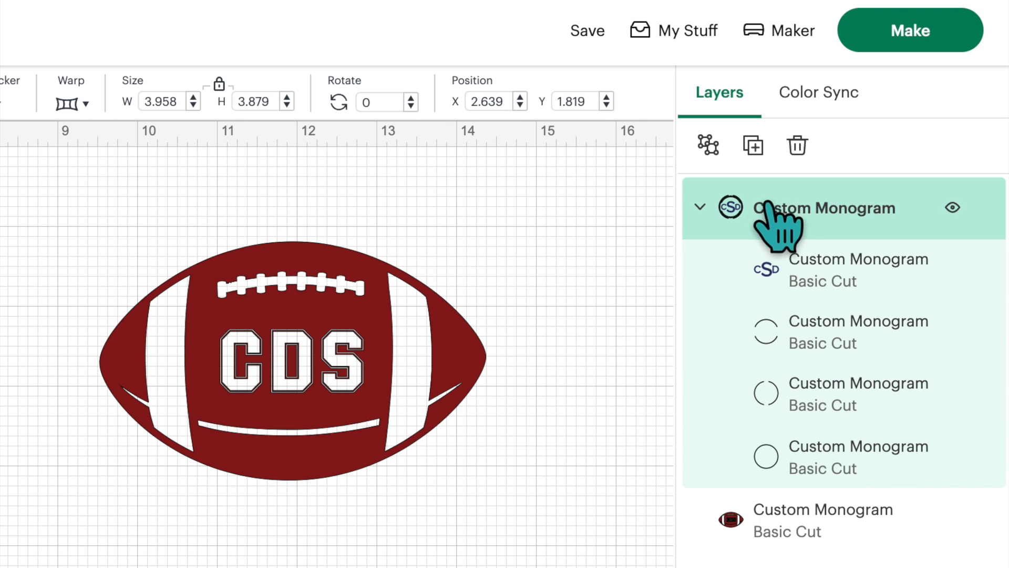
{"action": "left_click", "coordinate": [708, 144]}
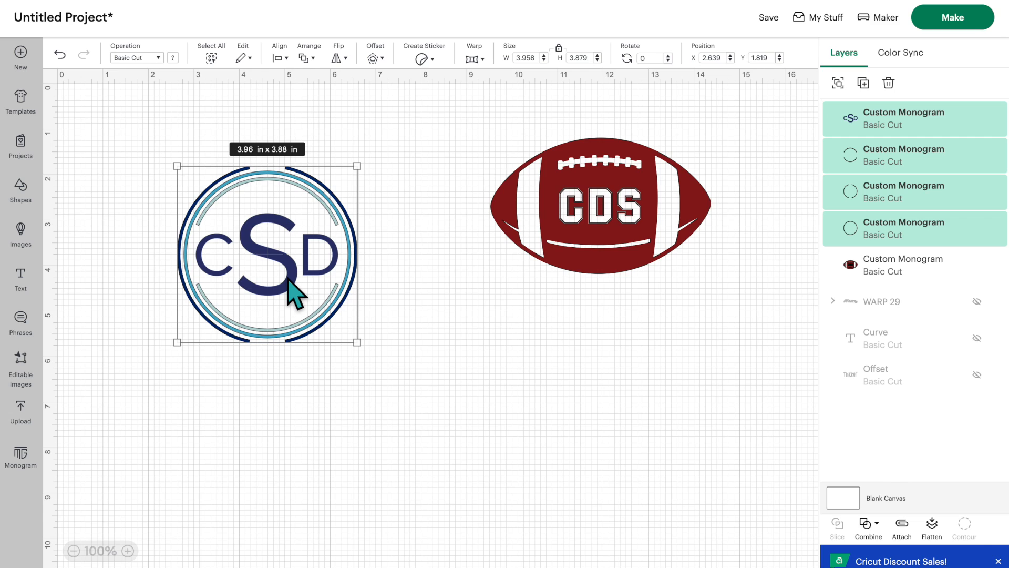
{"action": "left_click", "coordinate": [465, 335]}
- Scale the CSD letters down to about 2.45 × 1.41 in and center them inside the rings
{"action": "left_click", "coordinate": [846, 122]}
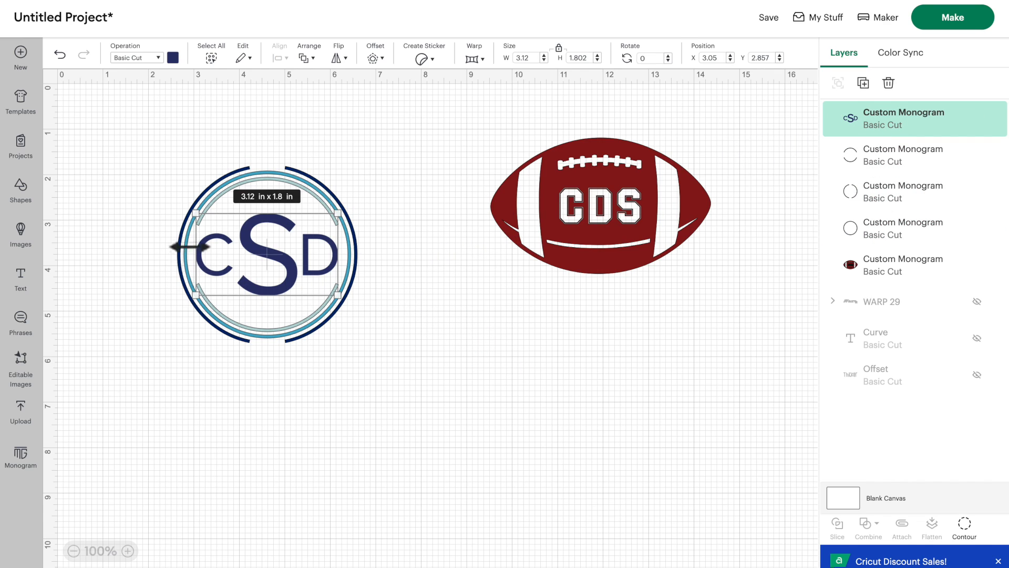
{"action": "left_click_drag", "start_coordinate": [336, 294], "coordinate": [307, 278]}
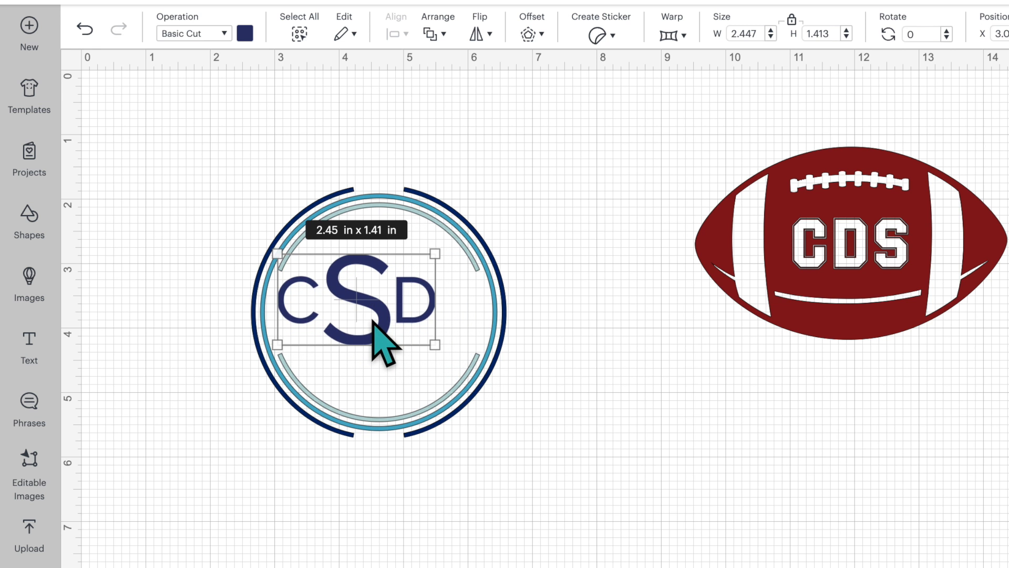
{"action": "left_click_drag", "start_coordinate": [373, 322], "coordinate": [394, 331]}
- Recolor the CSD letters light purple and deselect them
{"action": "left_click", "coordinate": [245, 33]}
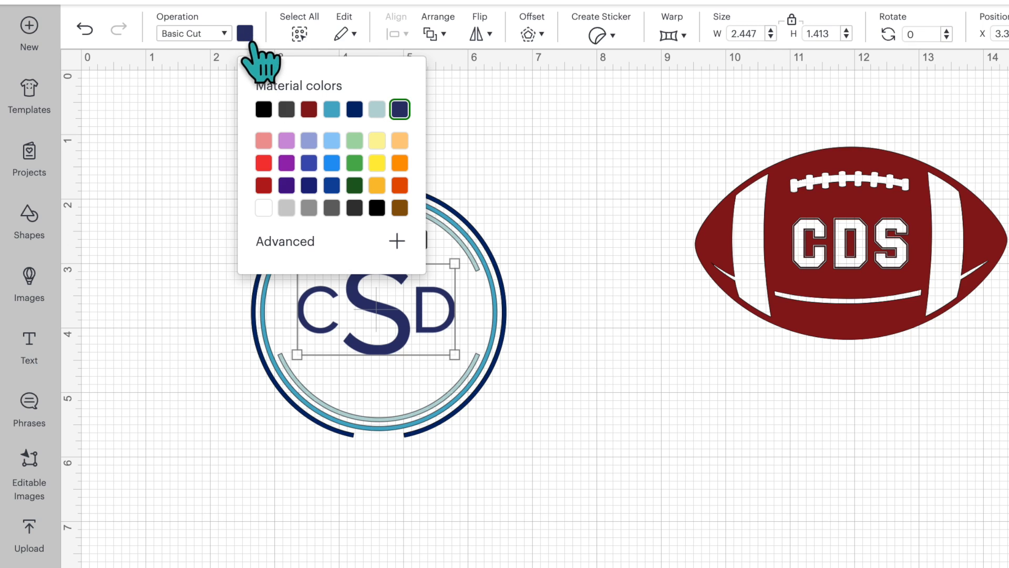
{"action": "left_click", "coordinate": [287, 140]}
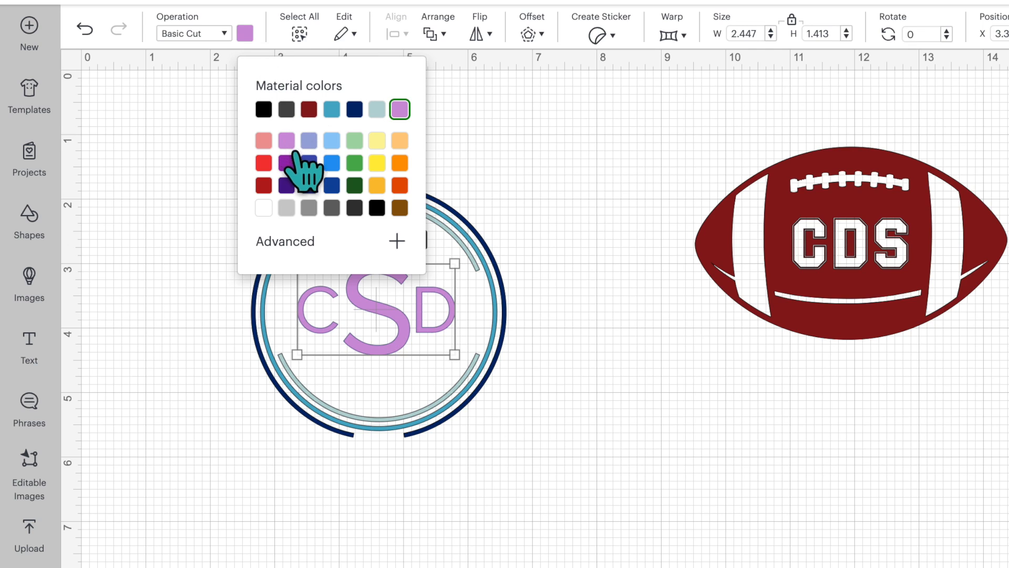
{"action": "left_click", "coordinate": [531, 455]}
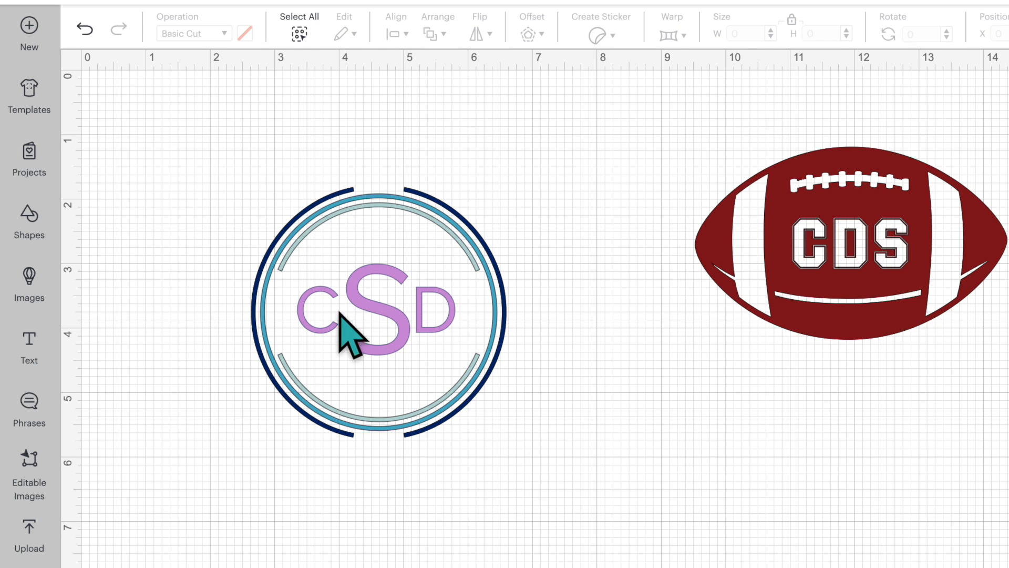
- Rotate the purple CSD letters slightly counterclockwise and enlarge them a little within the rings
{"action": "left_click", "coordinate": [376, 342]}
{"action": "left_click_drag", "start_coordinate": [450, 383], "coordinate": [466, 348]}
{"action": "mouse_move", "coordinate": [444, 229]}
{"action": "left_mouse_down"}
{"action": "mouse_move", "coordinate": [462, 198]}
{"action": "mouse_move", "coordinate": [457, 216]}
{"action": "left_mouse_up"}
{"action": "left_click", "coordinate": [502, 389]}
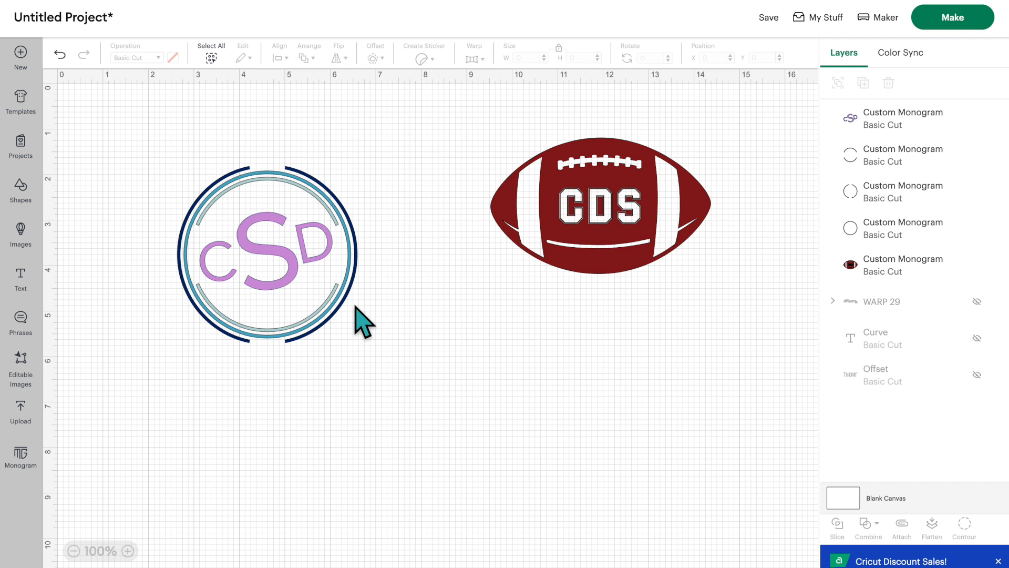
- Nudge the outer navy ring of the circular monogram slightly and deselect it
{"action": "left_click", "coordinate": [305, 297]}
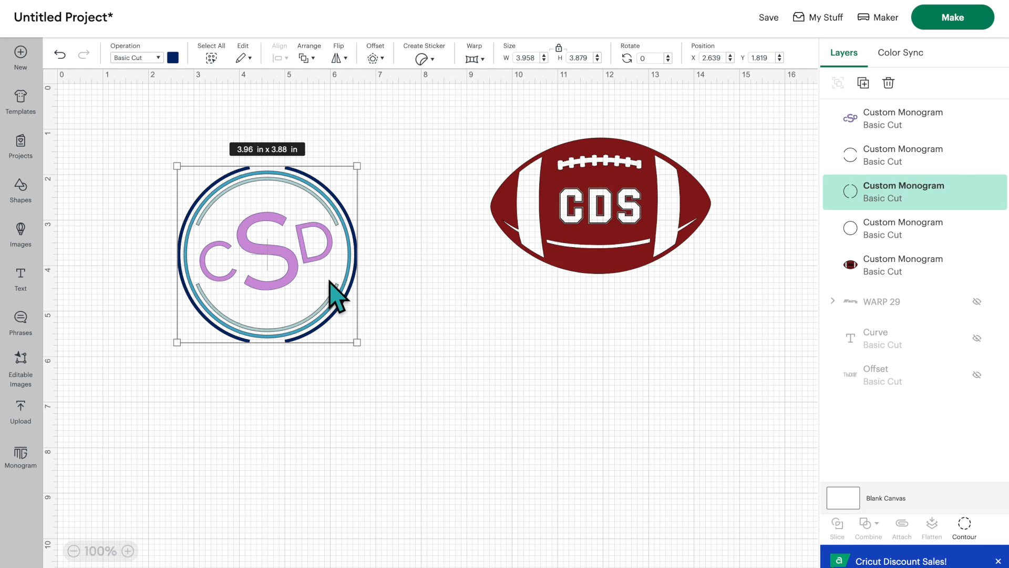
{"action": "mouse_move", "coordinate": [287, 227]}
{"action": "left_mouse_down"}
{"action": "mouse_move", "coordinate": [325, 236]}
{"action": "mouse_move", "coordinate": [286, 226]}
{"action": "left_mouse_up"}
{"action": "left_click", "coordinate": [420, 323]}
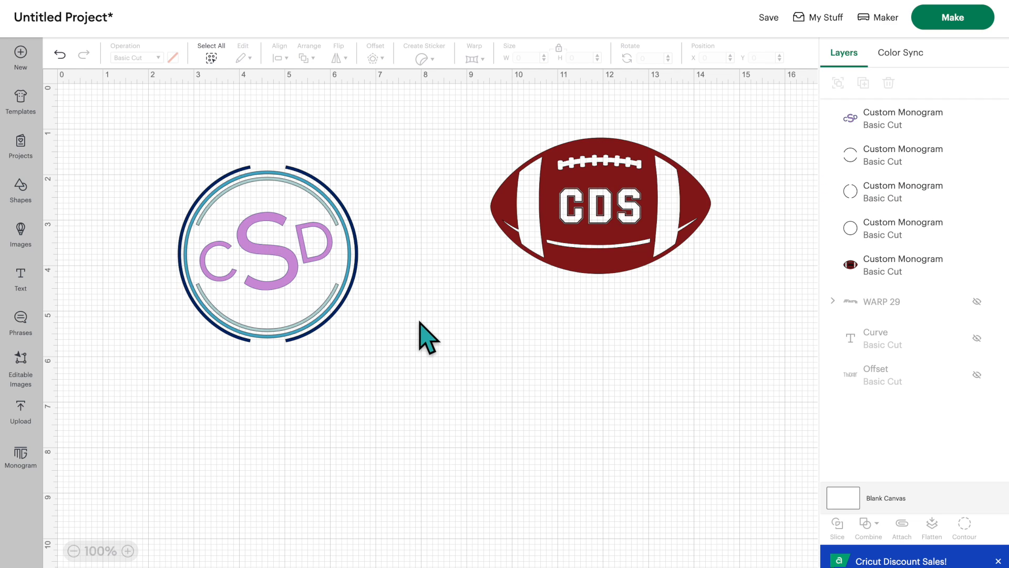
- Group all four pieces of the circular monogram and move the group below the football
{"action": "left_click_drag", "start_coordinate": [355, 122], "coordinate": [200, 339]}
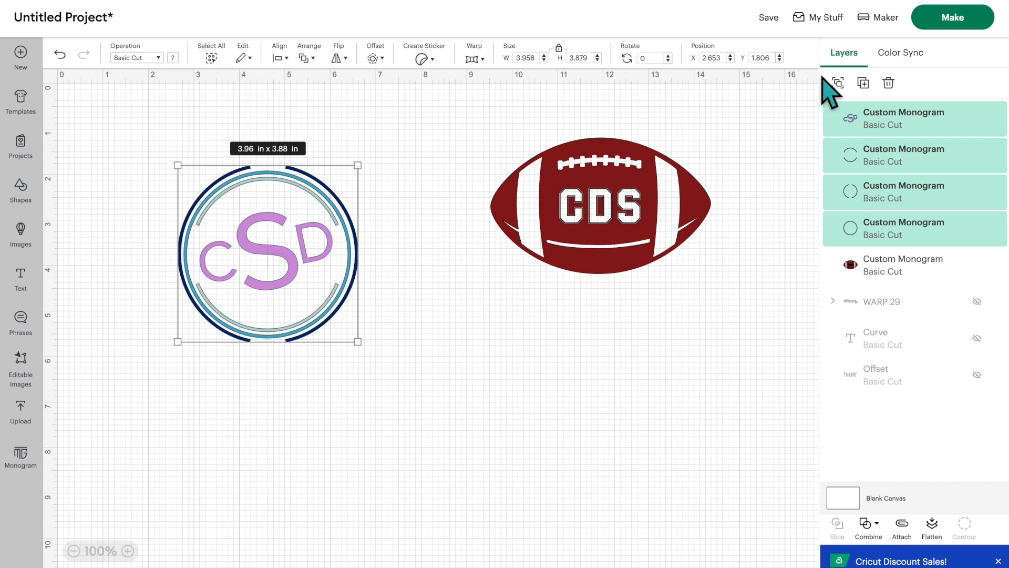
{"action": "left_click", "coordinate": [837, 83]}
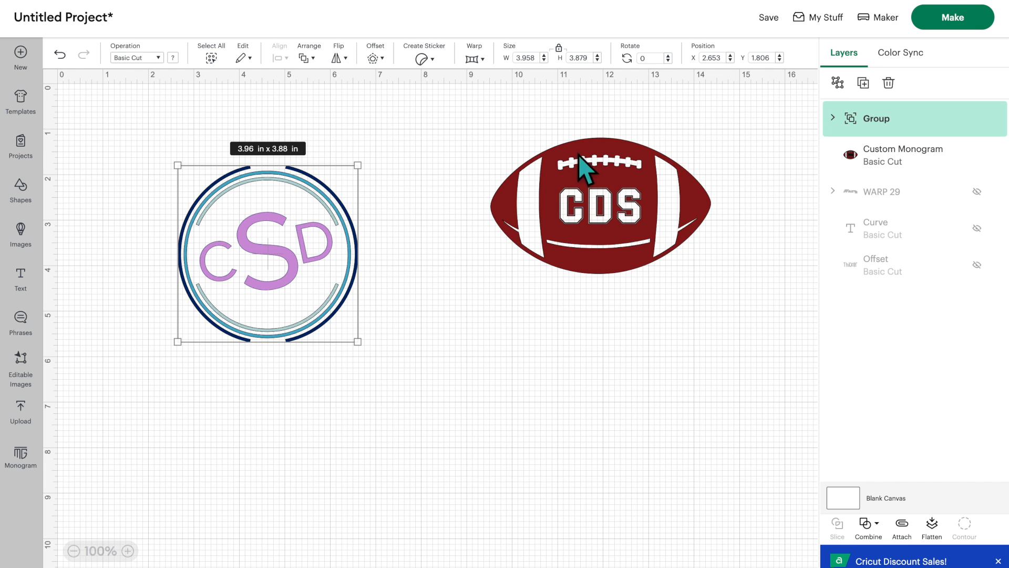
{"action": "left_click_drag", "start_coordinate": [301, 236], "coordinate": [674, 367]}
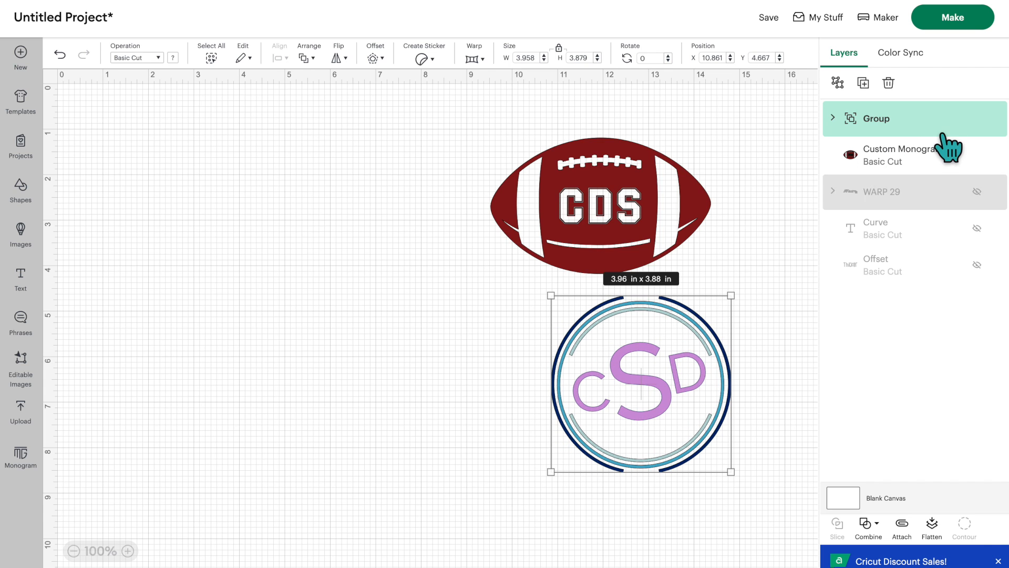
- Hide the circular monogram group and the football monogram to clear the canvas
{"action": "left_click", "coordinate": [976, 119]}
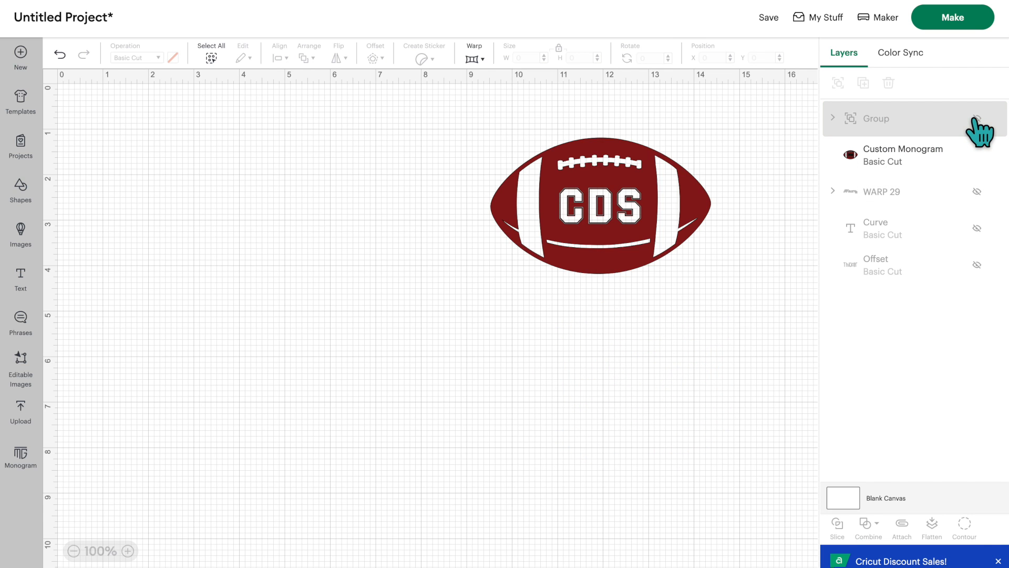
{"action": "left_click", "coordinate": [707, 187]}
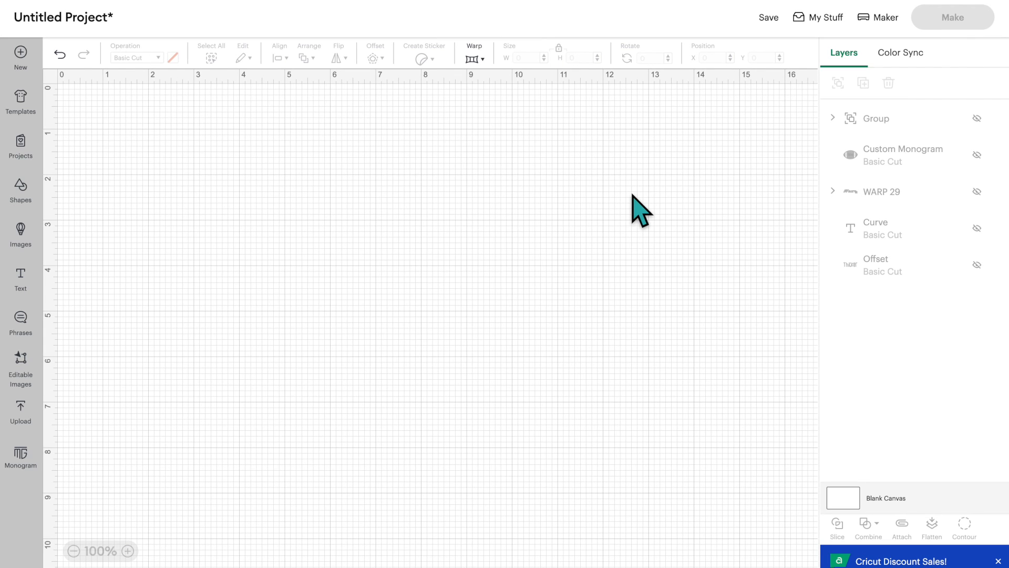
{"action": "scroll", "coordinate": [315, 205], "scroll_direction": "down", "scroll_amount": 1}
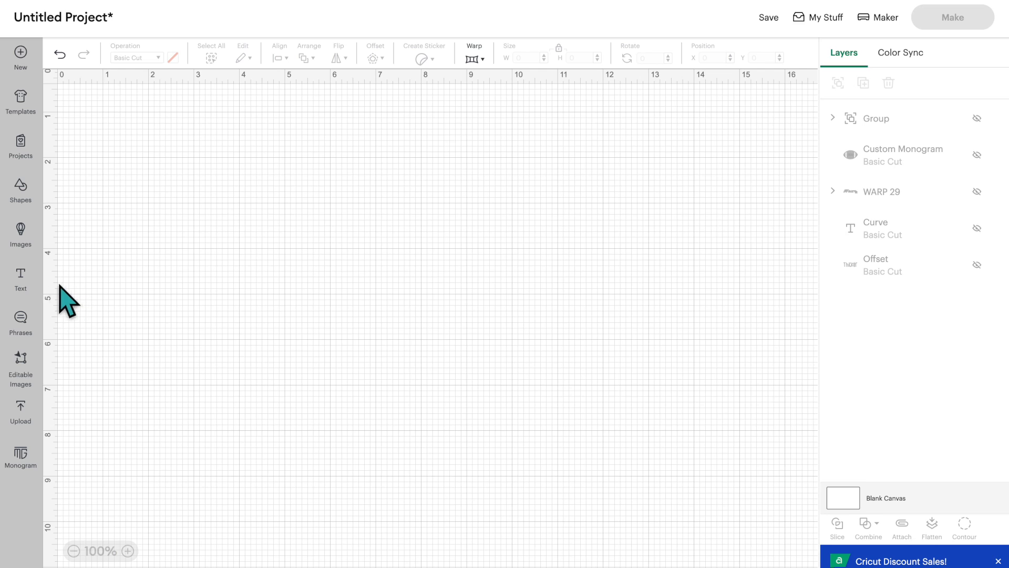
- Add the text "Outline" and enlarge it to about 7.92 × 1.63 in near the middle of the canvas
{"action": "left_click", "coordinate": [22, 278]}
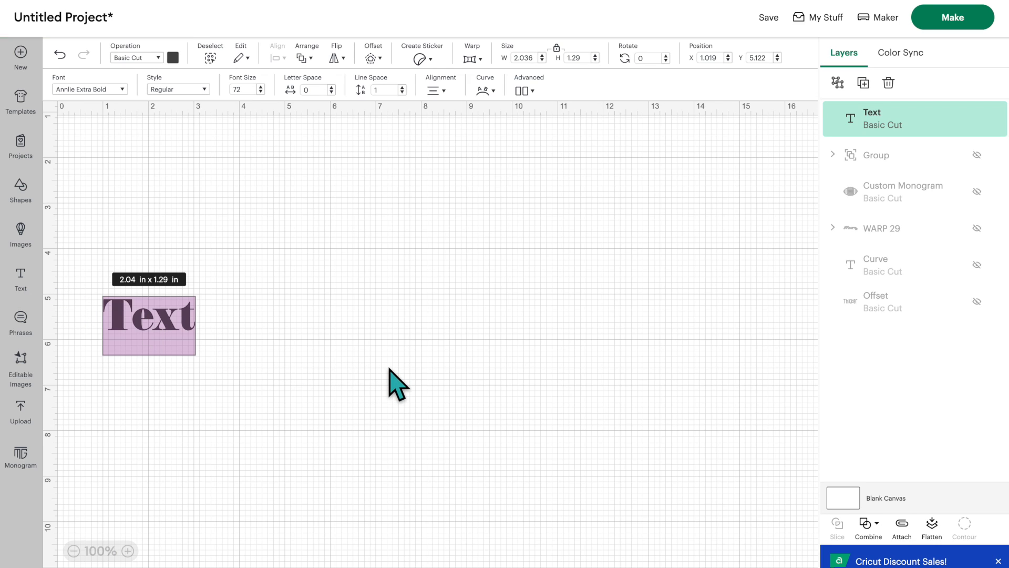
{"action": "type", "text": "Outline"}
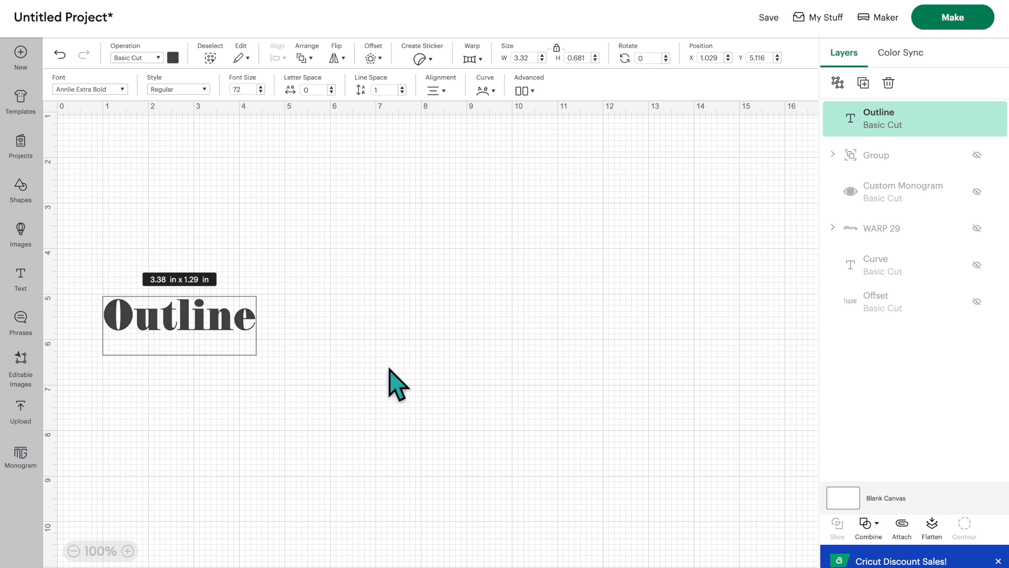
{"action": "left_click", "coordinate": [218, 325]}
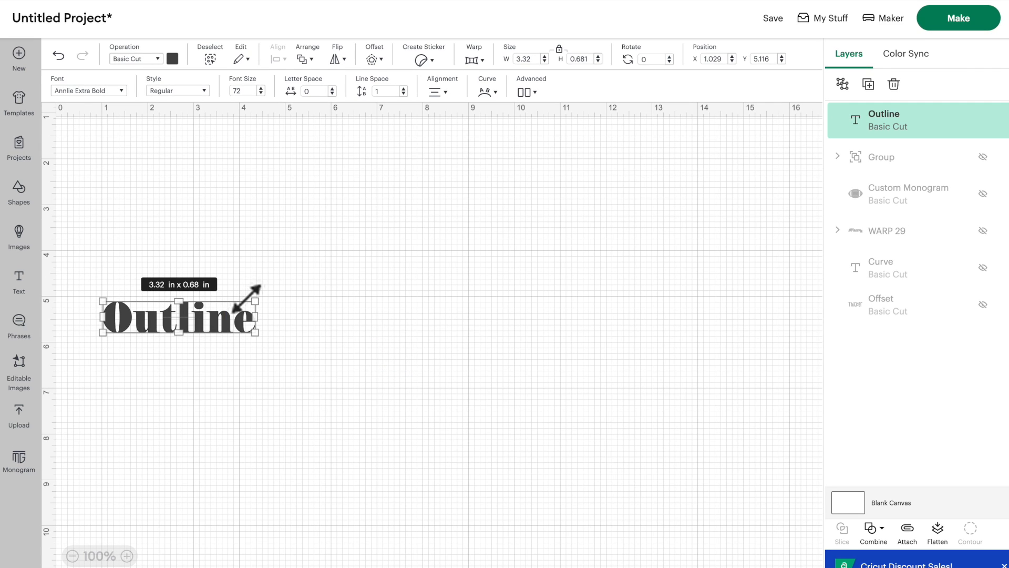
{"action": "left_click_drag", "start_coordinate": [255, 293], "coordinate": [375, 274]}
{"action": "left_click_drag", "start_coordinate": [299, 274], "coordinate": [386, 256]}
{"action": "left_click_drag", "start_coordinate": [326, 298], "coordinate": [469, 310]}
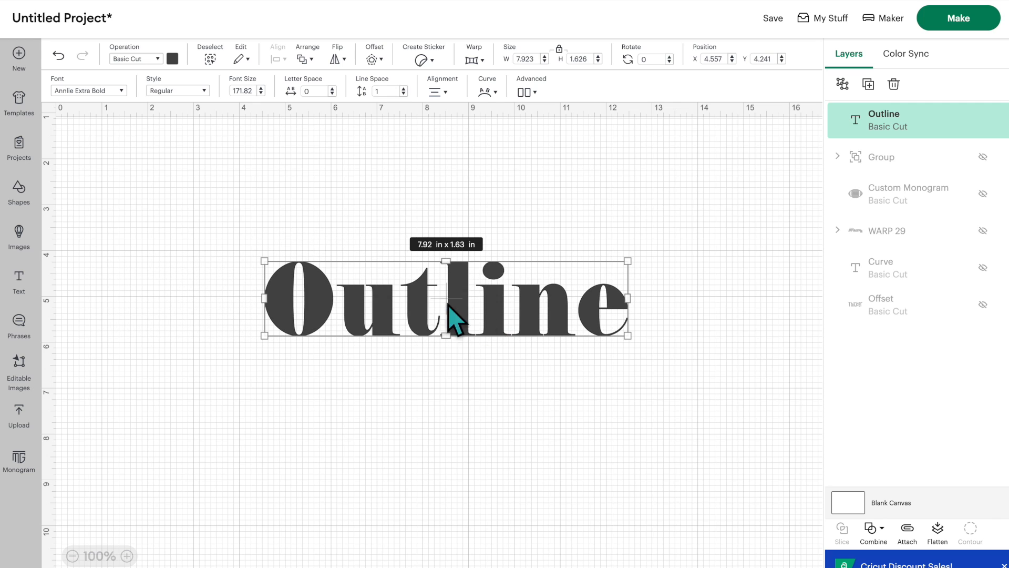
- Set the "Outline" text in the Big_Bottom_Cartoon system font and reposition and enlarge it to about 11.67 × 3.08 in
{"action": "left_click", "coordinate": [107, 91]}
{"action": "left_click", "coordinate": [185, 104]}
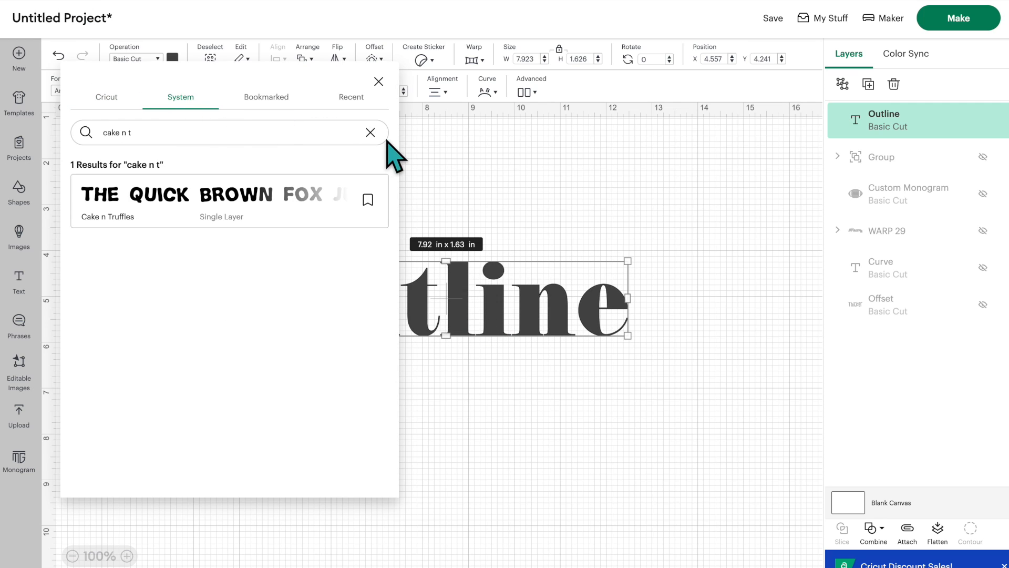
{"action": "left_click", "coordinate": [370, 132]}
{"action": "type", "text": "big"}
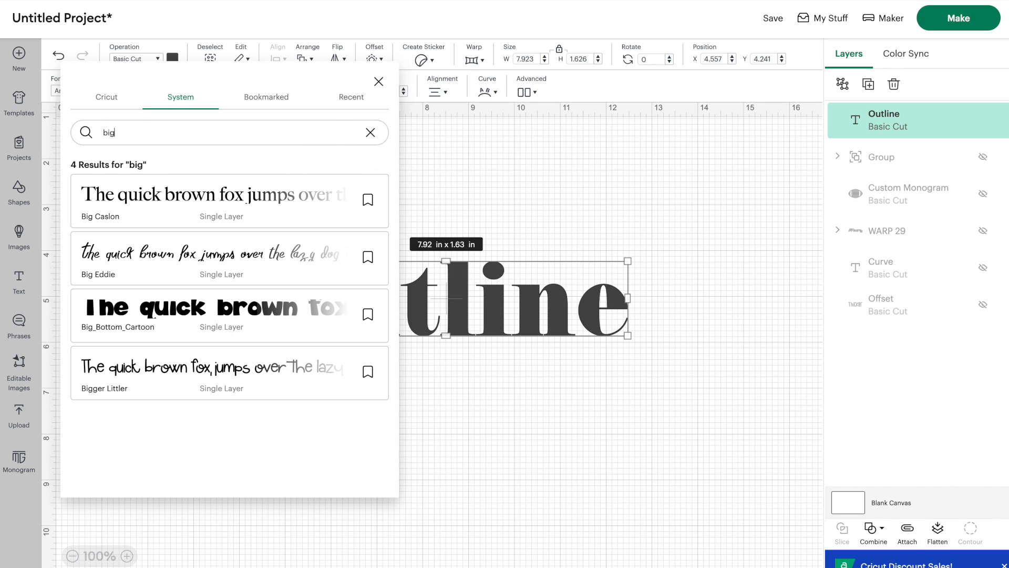
{"action": "left_click", "coordinate": [192, 315]}
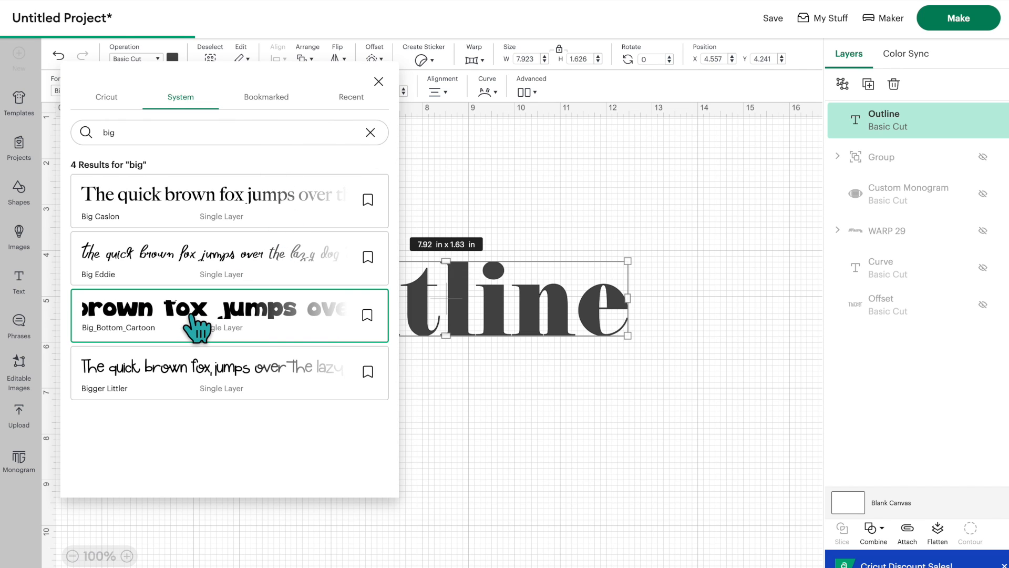
{"action": "left_click_drag", "start_coordinate": [533, 491], "coordinate": [421, 283]}
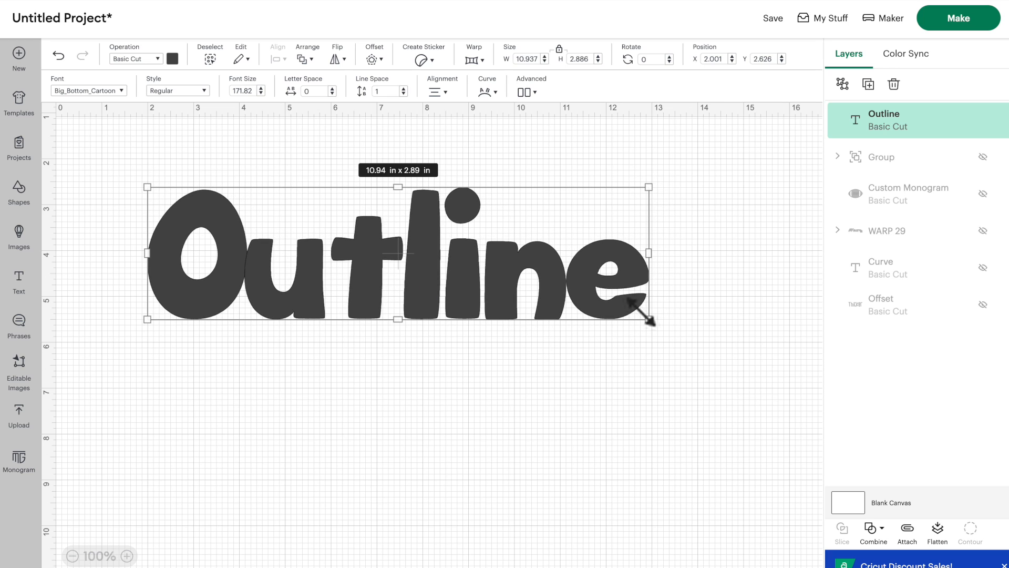
{"action": "left_click_drag", "start_coordinate": [649, 319], "coordinate": [682, 328]}
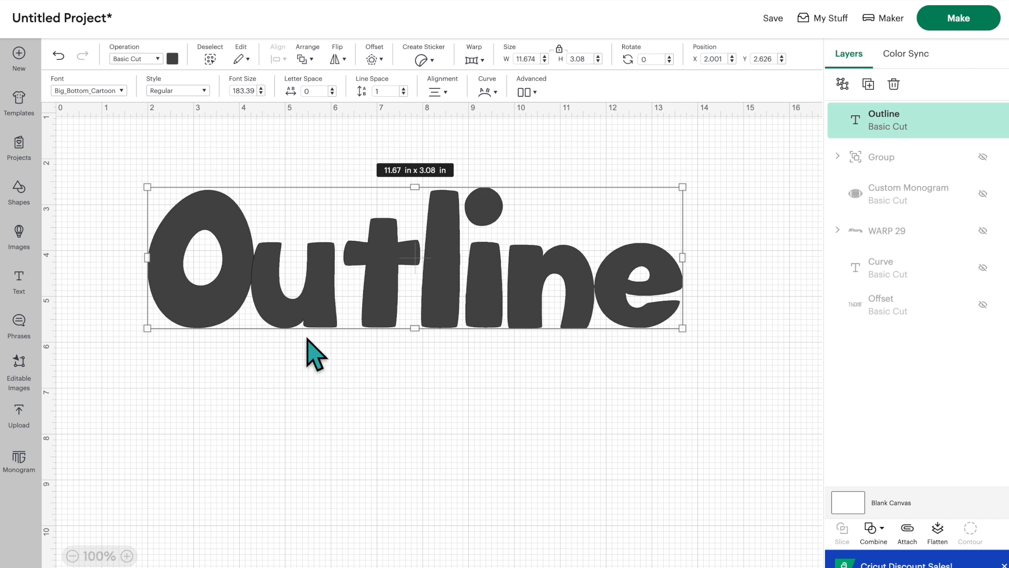
- Ungroup the "Outline" text into letters and nudge the "u" away from the "O" to X 4.332
{"action": "left_click", "coordinate": [842, 84]}
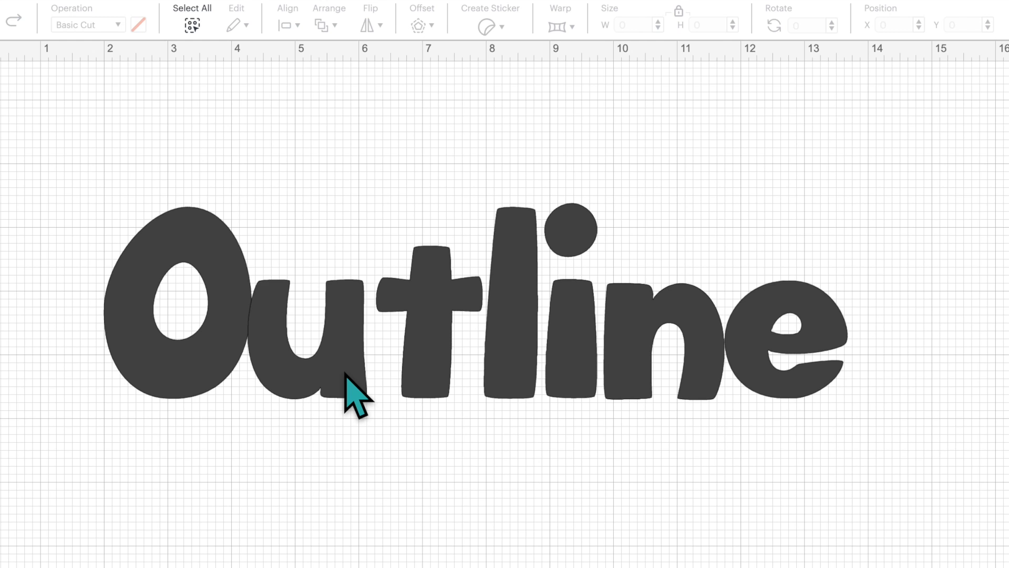
{"action": "left_click", "coordinate": [346, 374]}
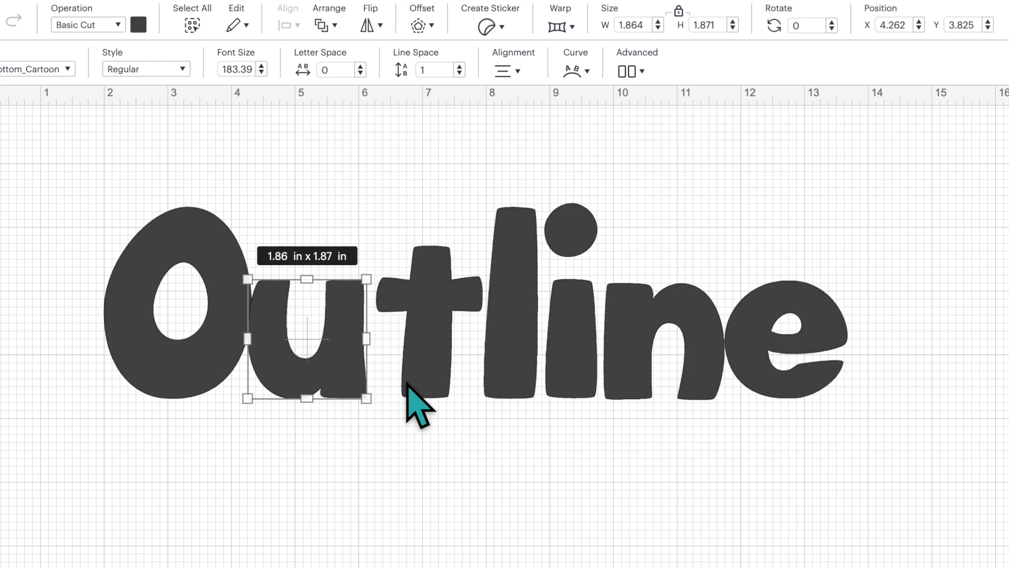
{"action": "key", "text": "Right"}
{"action": "key", "text": "Right"}
{"action": "key", "text": "Right"}
{"action": "key", "text": "Right"}
{"action": "key", "text": "Right"}
{"action": "key", "text": "Right"}
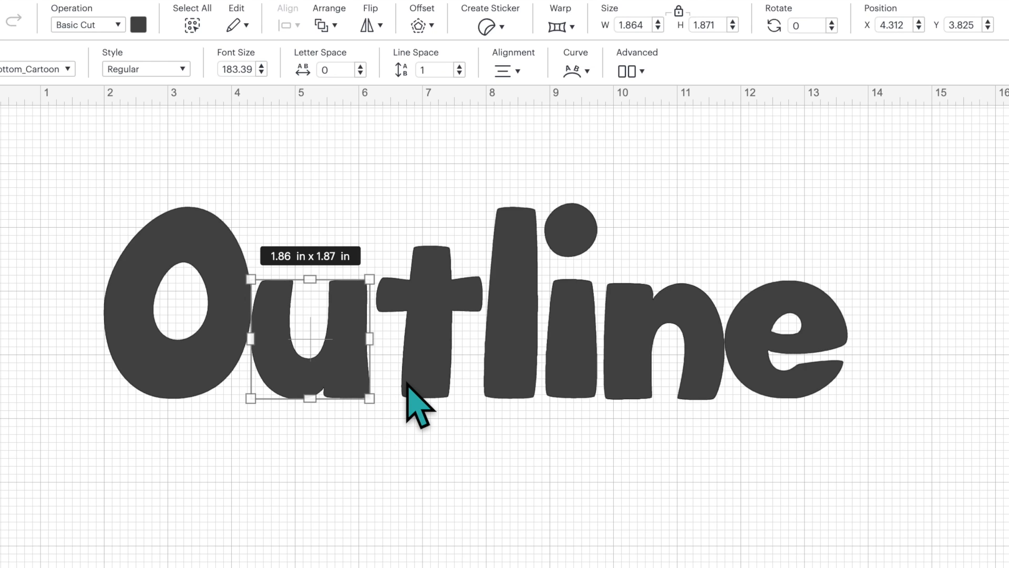
{"action": "key", "text": "Right"}
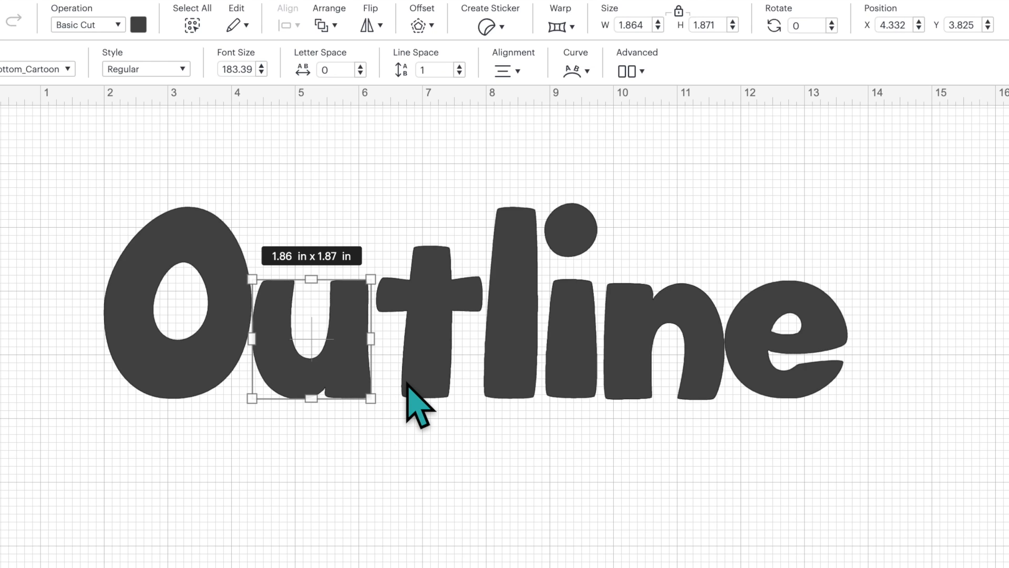
- Nudge the letter "n" away from the "e" toward the "i" to X 9.812, and deselect it
{"action": "left_click", "coordinate": [701, 389]}
{"action": "key", "text": "Left"}
{"action": "key", "text": "Left"}
{"action": "key", "text": "Left"}
{"action": "key", "text": "Left"}
{"action": "key", "text": "Left"}
{"action": "key", "text": "Left"}
{"action": "key", "text": "Left"}
{"action": "key", "text": "Left"}
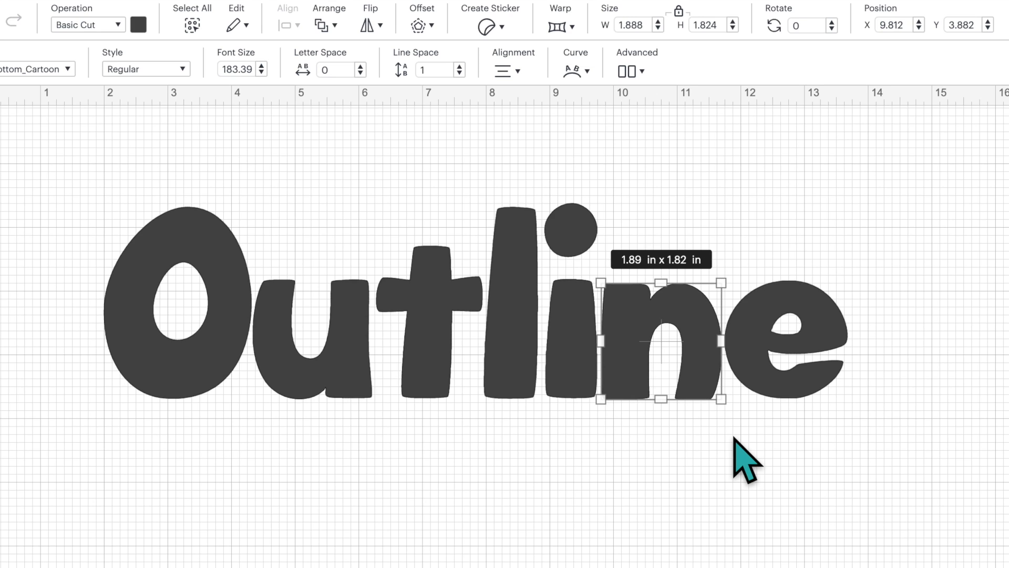
{"action": "left_click", "coordinate": [642, 504]}
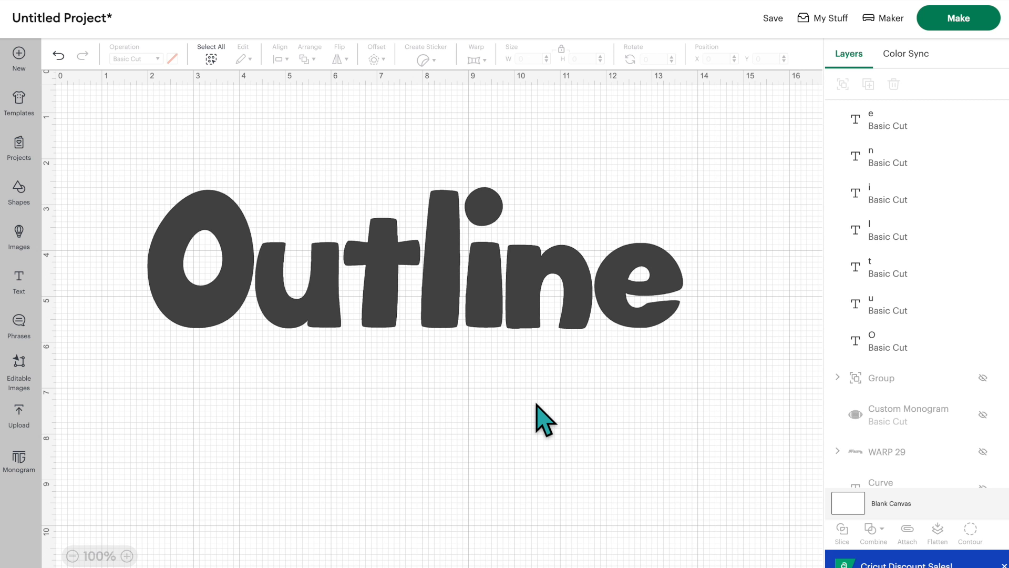
- Attach all seven letters of "Outline" and move them down to about X 1.571, Y 5.112
{"action": "left_click_drag", "start_coordinate": [765, 417], "coordinate": [121, 136]}
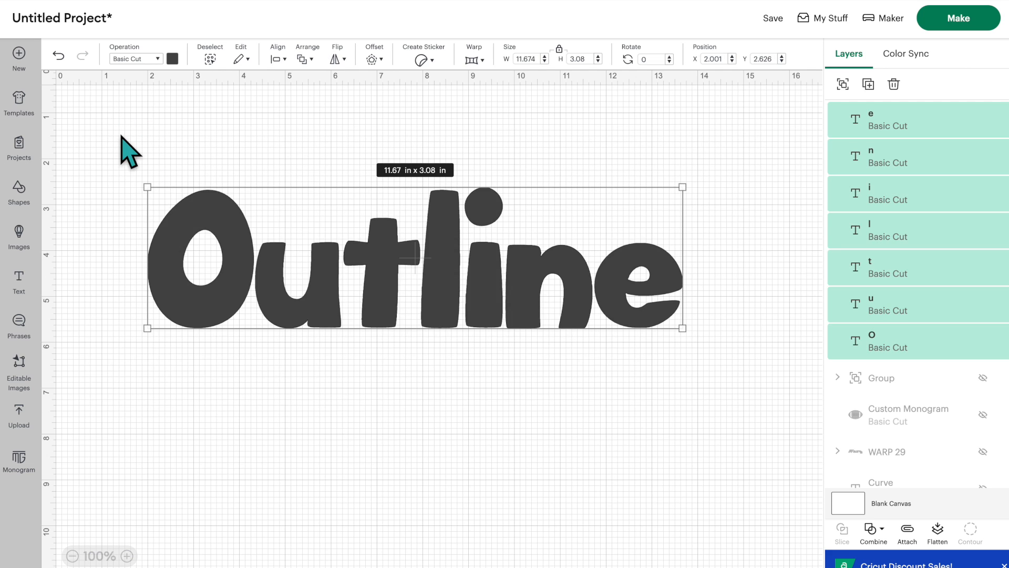
{"action": "left_click", "coordinate": [908, 532]}
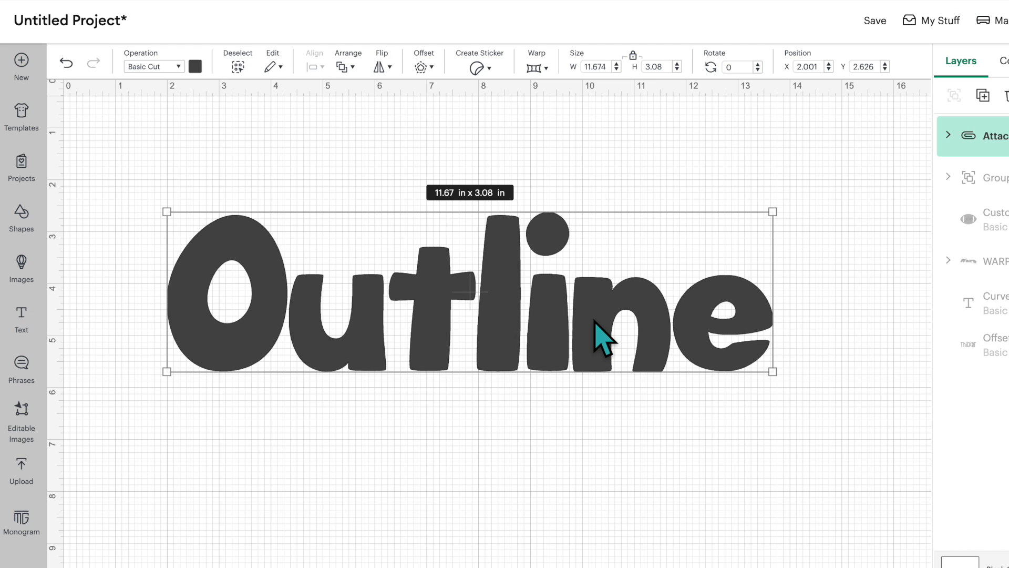
{"action": "left_click_drag", "start_coordinate": [570, 317], "coordinate": [547, 442]}
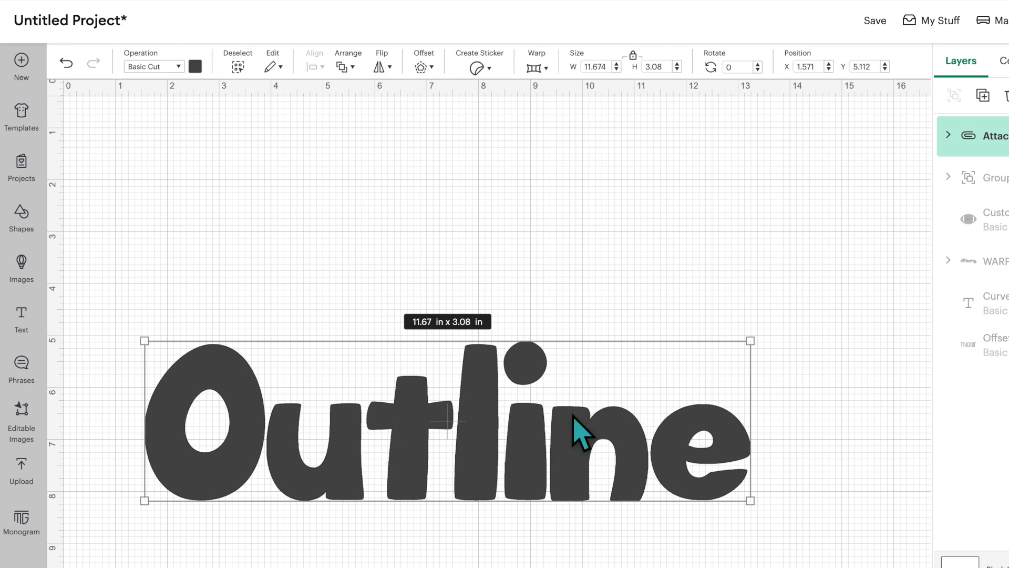
- Create a 0.083 in offset around the attached "Outline" letters with rounded corners and Weld Offsets on
{"action": "left_click", "coordinate": [421, 65]}
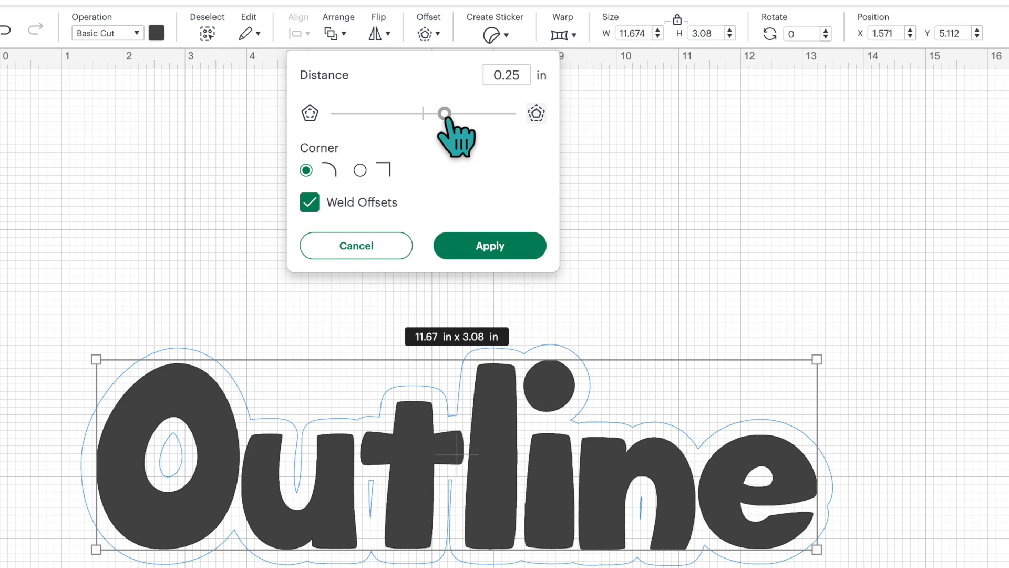
{"action": "left_click", "coordinate": [445, 113]}
{"action": "left_click_drag", "start_coordinate": [445, 113], "coordinate": [430, 113]}
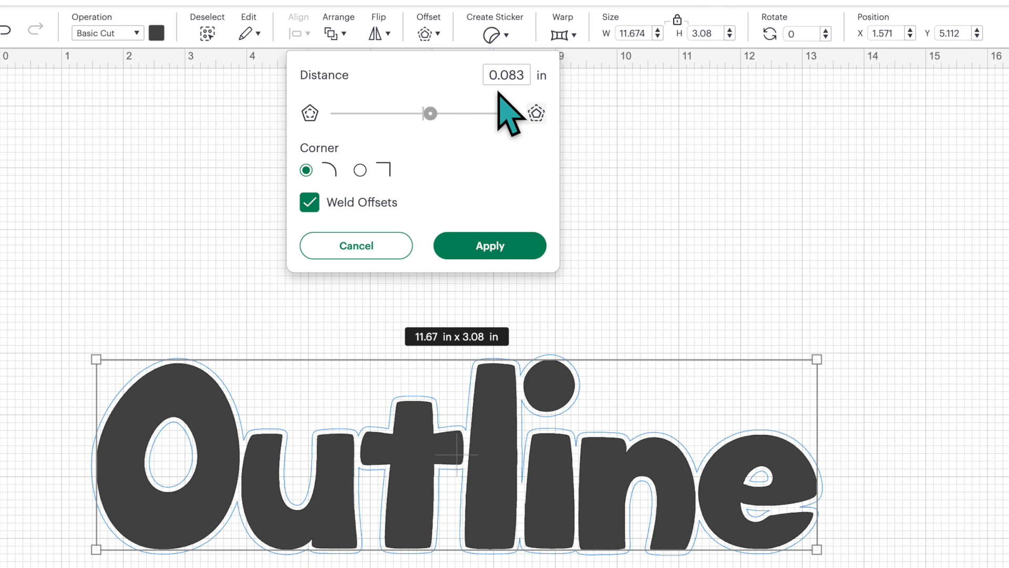
{"action": "left_click", "coordinate": [503, 248]}
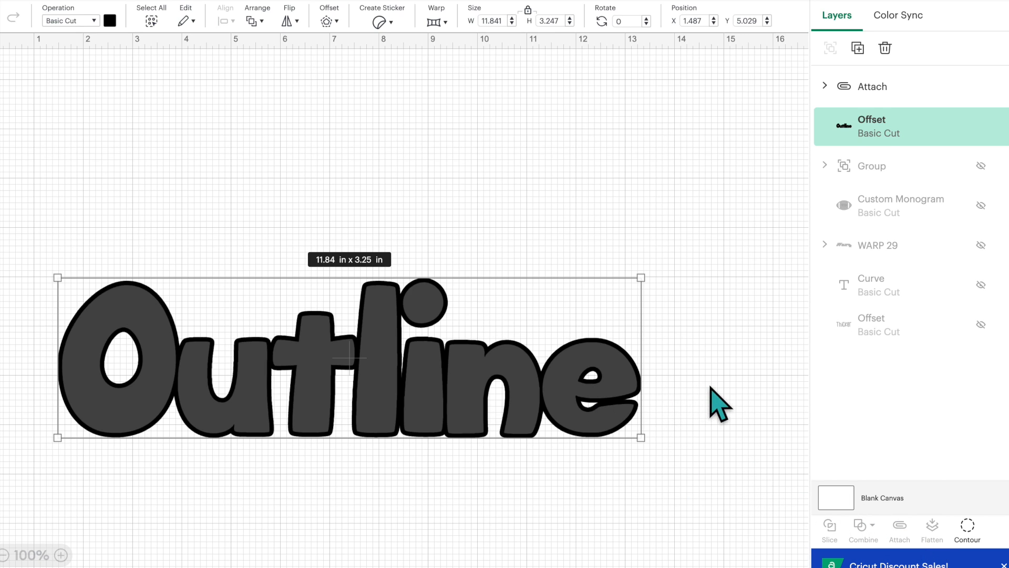
- Move the attached letters and their offset apart to compare them, and undo the moves
{"action": "left_click", "coordinate": [669, 391]}
{"action": "left_click_drag", "start_coordinate": [410, 366], "coordinate": [411, 467]}
{"action": "left_click_drag", "start_coordinate": [387, 321], "coordinate": [390, 222]}
{"action": "left_click_drag", "start_coordinate": [417, 484], "coordinate": [443, 460]}
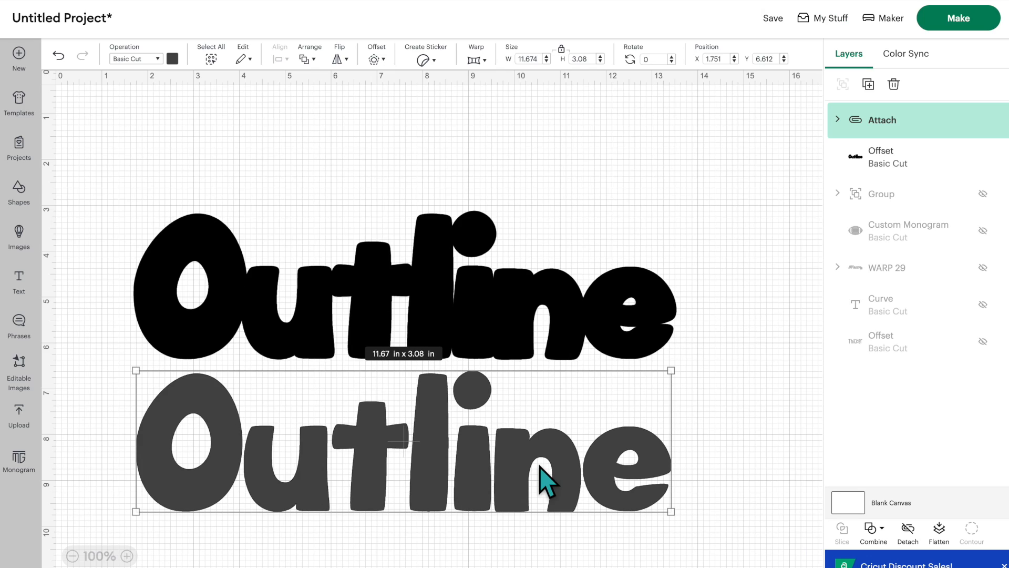
{"action": "left_click", "coordinate": [59, 53]}
{"action": "left_click", "coordinate": [59, 53]}
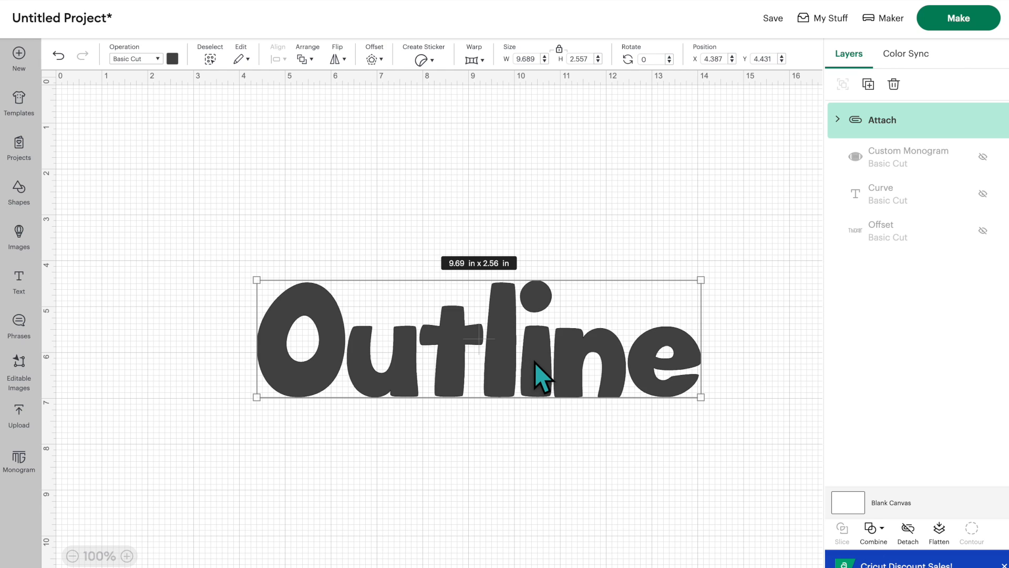
- Create a welded, rounded 0.083 in offset around the attached text and hide the offset's three inner contours
{"action": "left_click", "coordinate": [373, 61]}
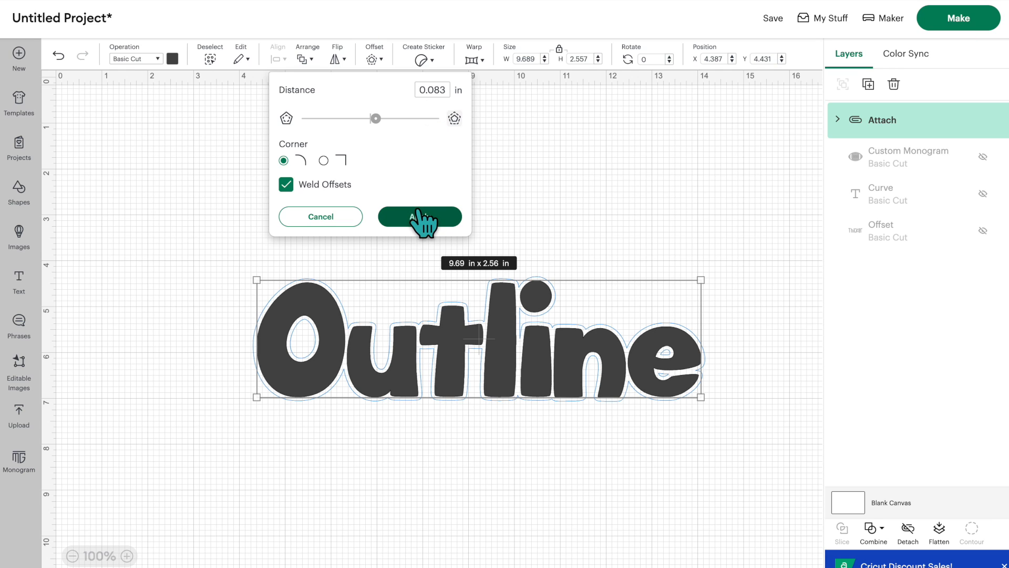
{"action": "left_click", "coordinate": [416, 208]}
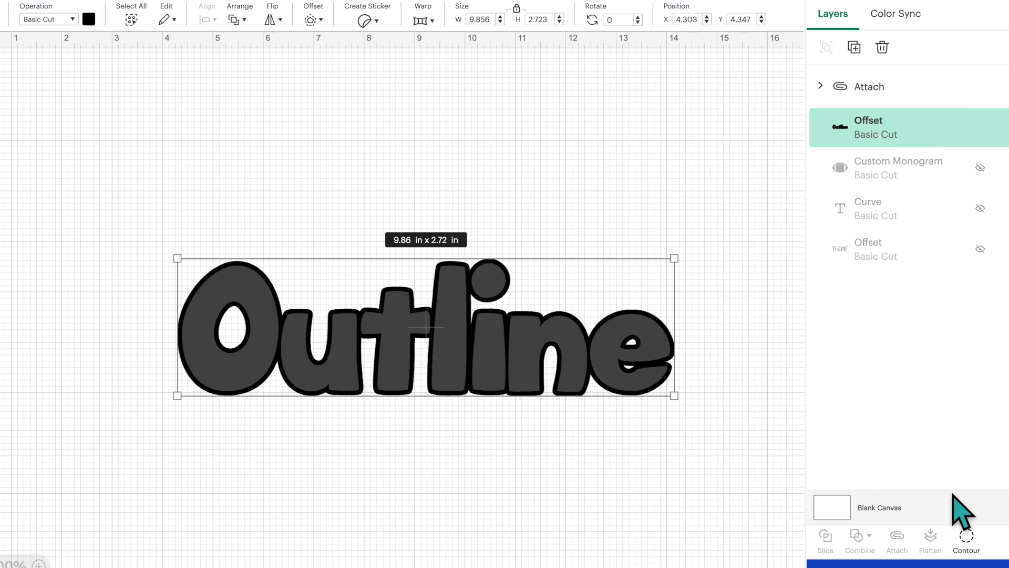
{"action": "left_click", "coordinate": [966, 539]}
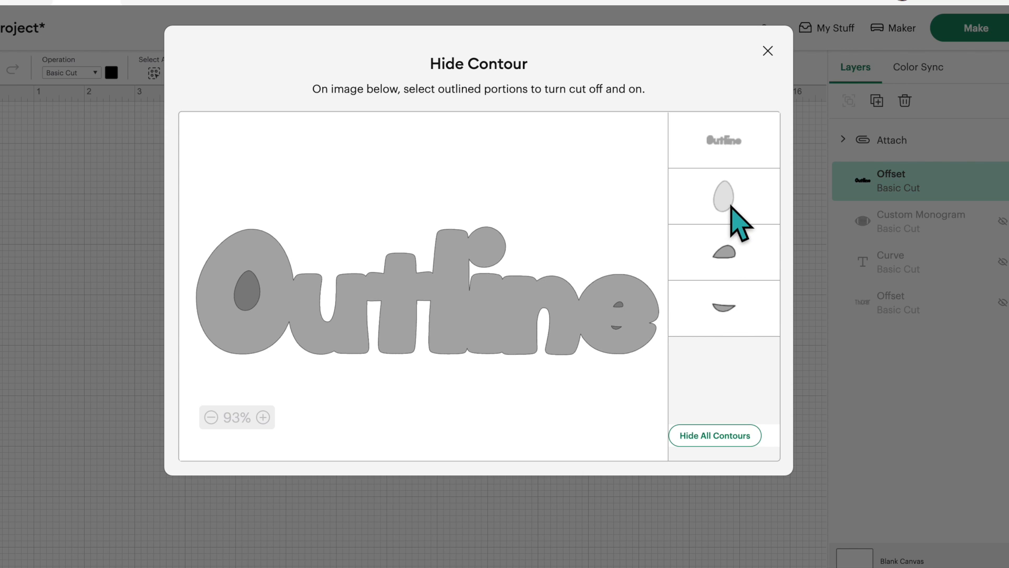
{"action": "left_click", "coordinate": [731, 207]}
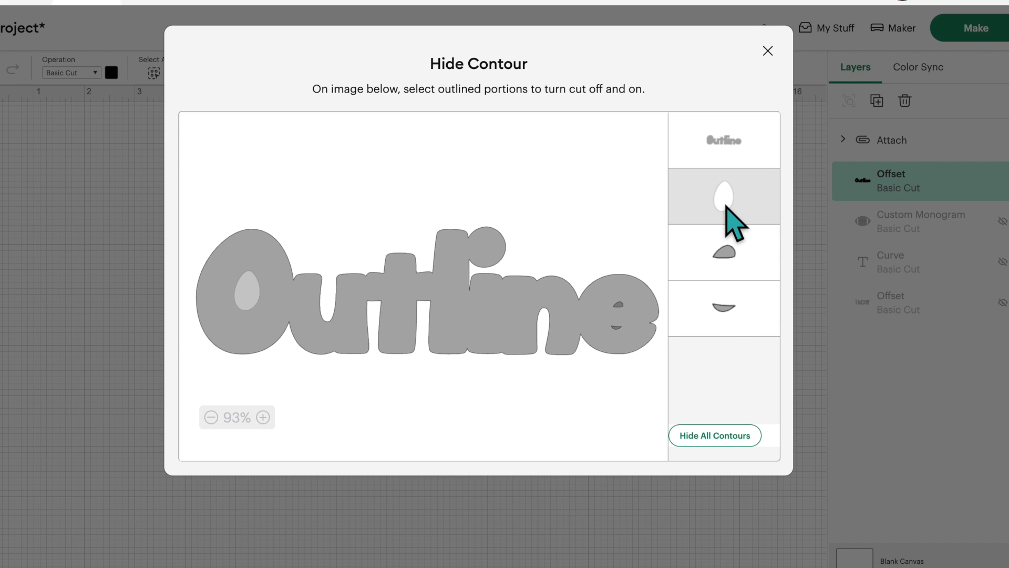
{"action": "left_click", "coordinate": [729, 261]}
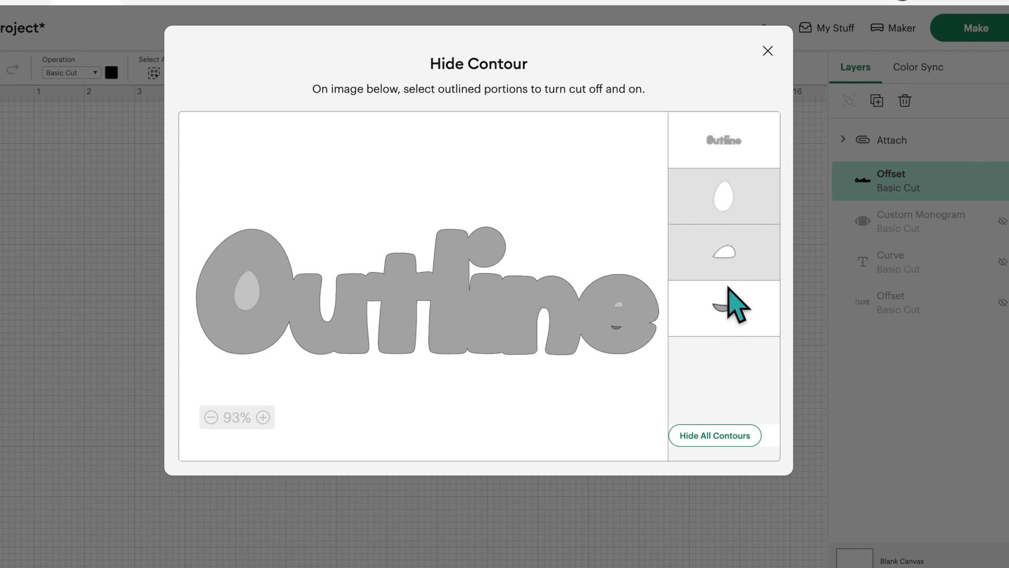
{"action": "left_click", "coordinate": [731, 316]}
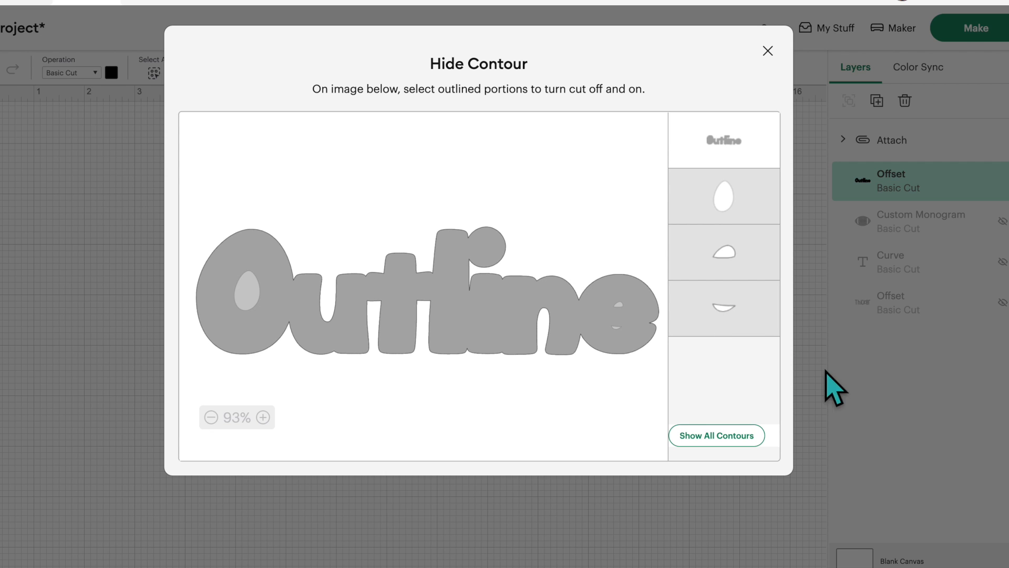
{"action": "left_click", "coordinate": [768, 51]}
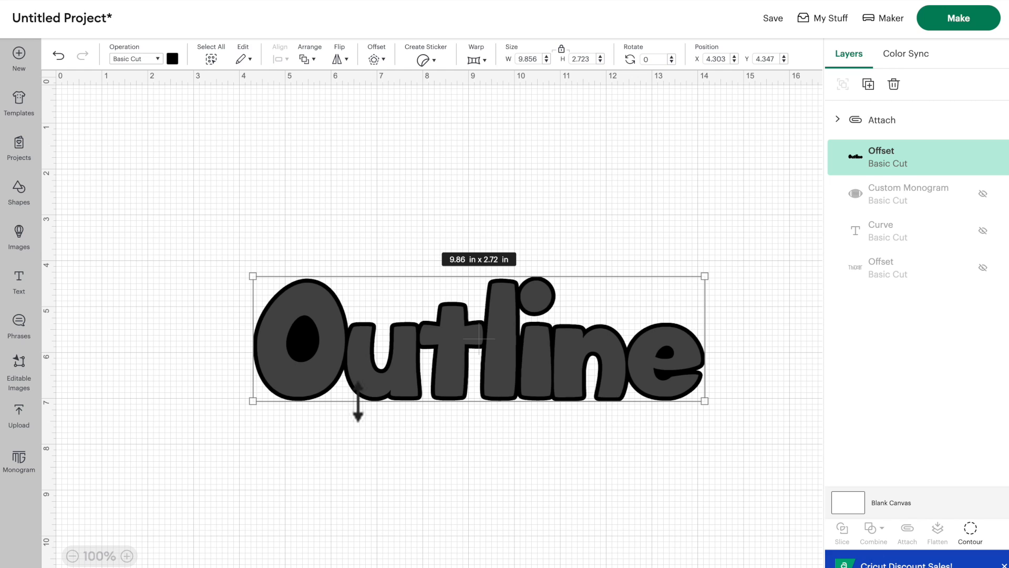
- Create a second 0.083 in offset with rounded corners around the filled black offset
{"action": "left_click", "coordinate": [377, 77]}
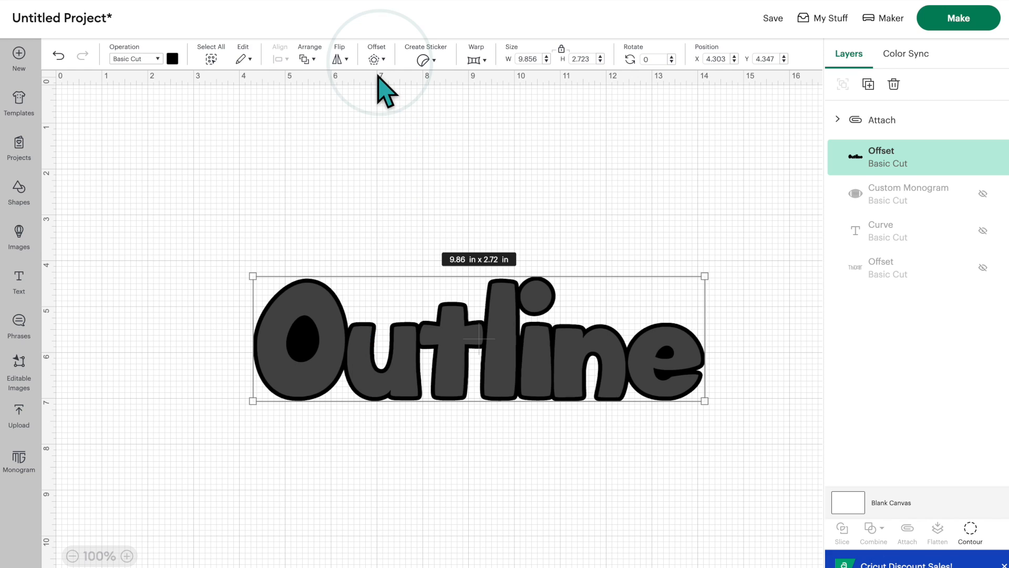
{"action": "left_click", "coordinate": [376, 60]}
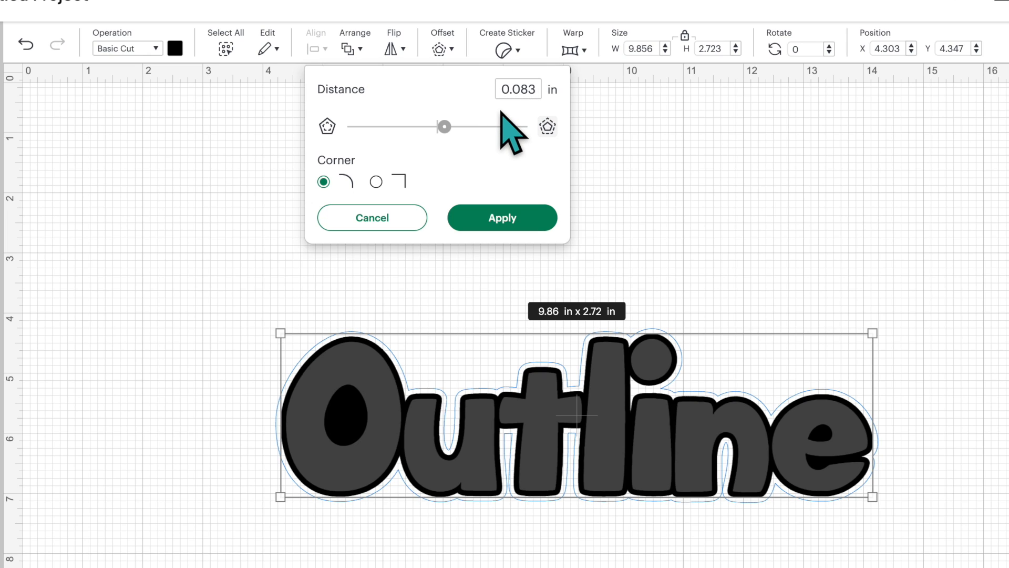
{"action": "left_click", "coordinate": [523, 219]}
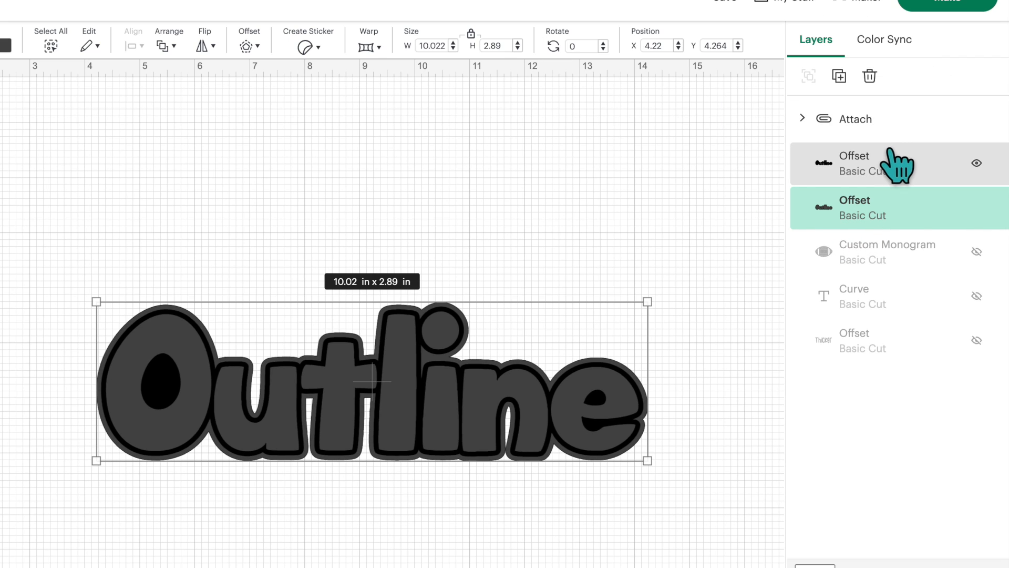
- Select both offset layers of the word and combine them with Subtract
{"action": "left_click", "coordinate": [872, 158]}
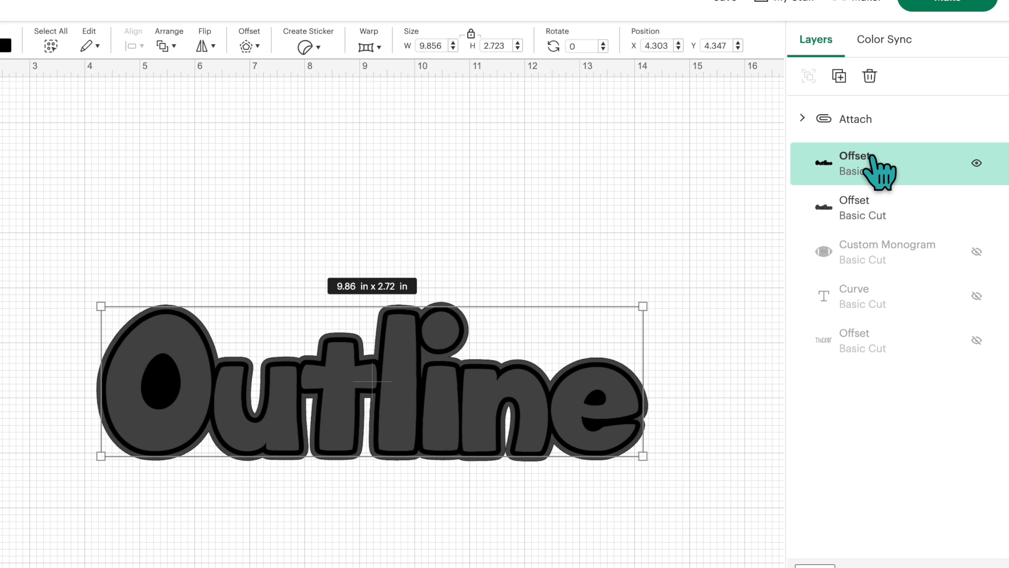
{"action": "left_click", "coordinate": [873, 205], "text": "shift"}
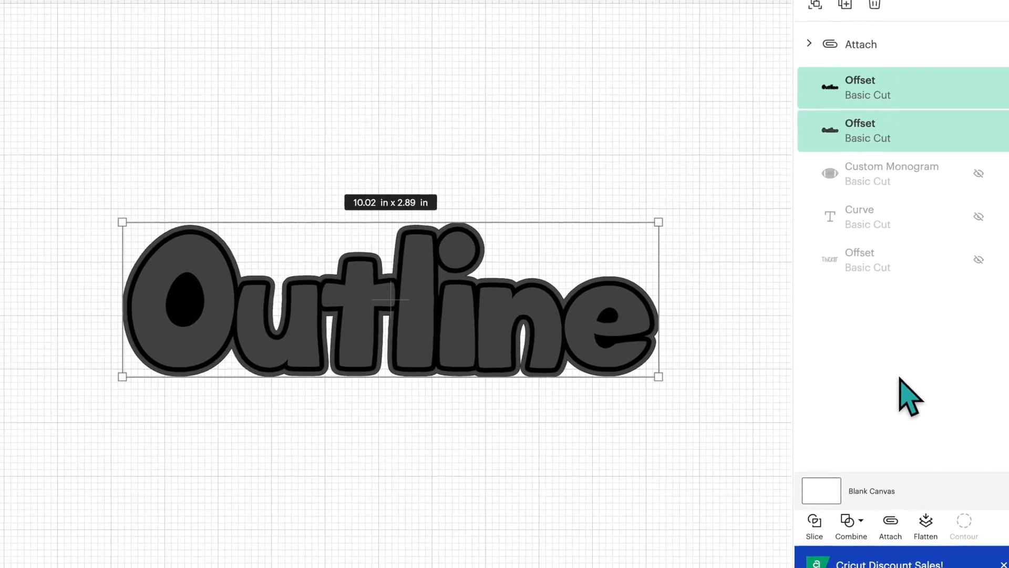
{"action": "left_click", "coordinate": [855, 532]}
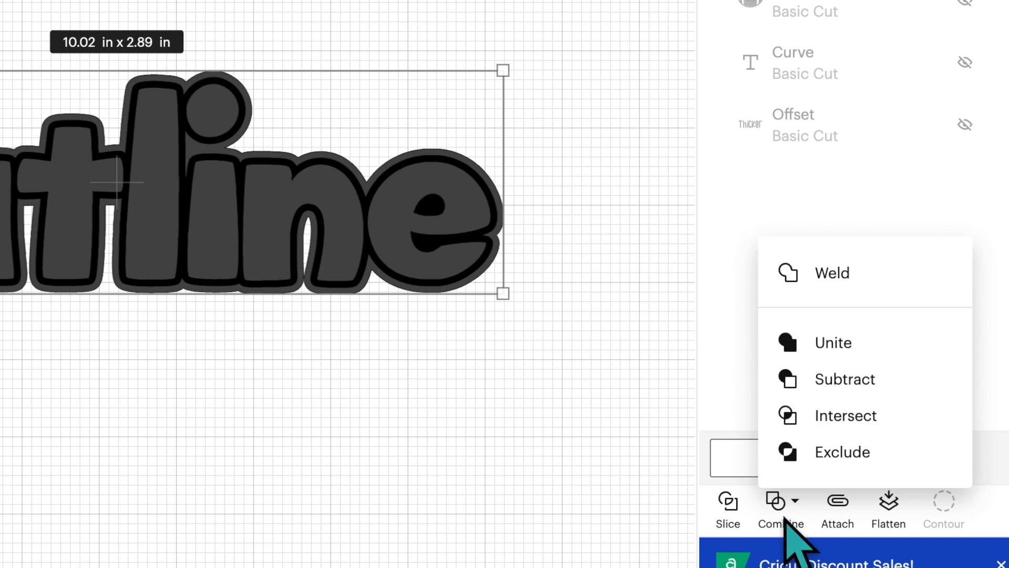
{"action": "left_click", "coordinate": [497, 428]}
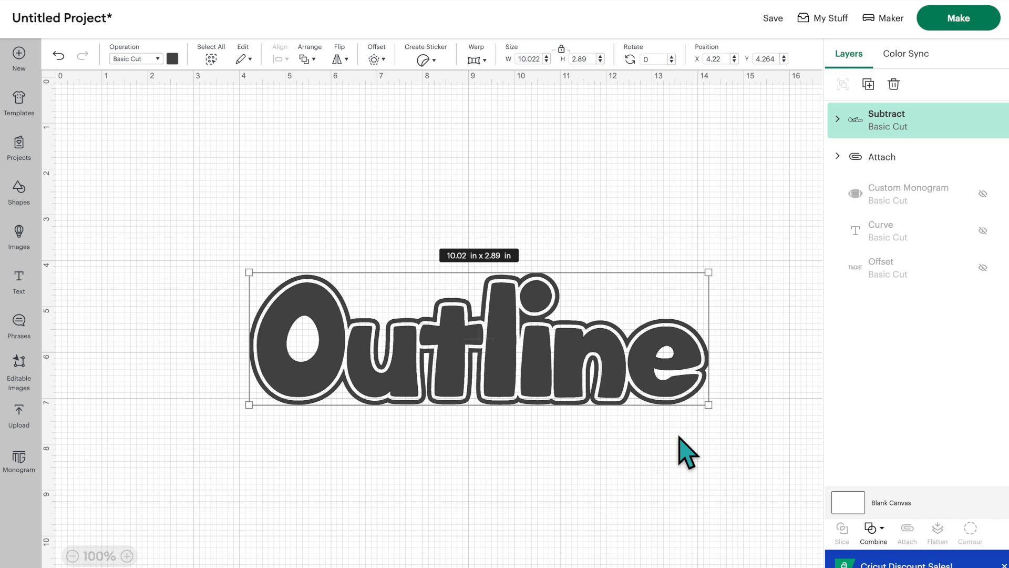
- Move the subtracted outline below the solid text to inspect it, and bring it back around the letters
{"action": "key", "text": "ctrl+a"}
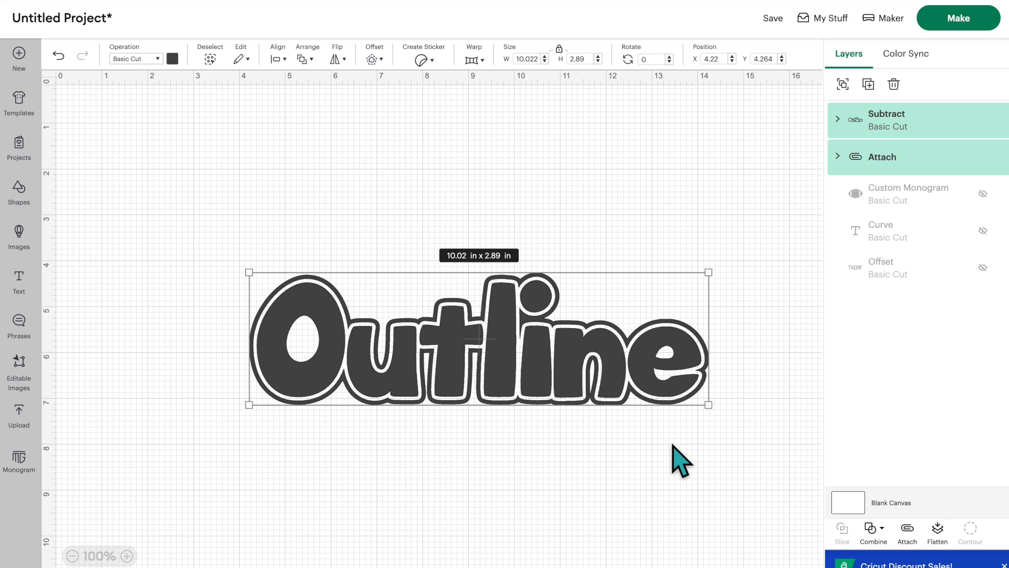
{"action": "left_click", "coordinate": [673, 445]}
{"action": "left_click_drag", "start_coordinate": [576, 355], "coordinate": [553, 481]}
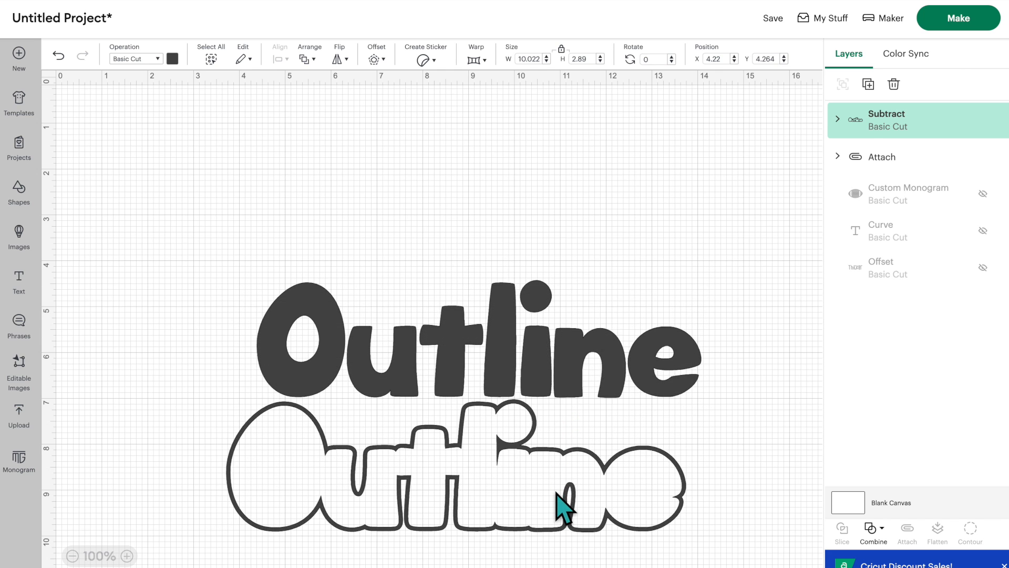
{"action": "key", "text": "ctrl+z"}
{"action": "key", "text": "ctrl+y"}
{"action": "left_click_drag", "start_coordinate": [557, 491], "coordinate": [581, 364]}
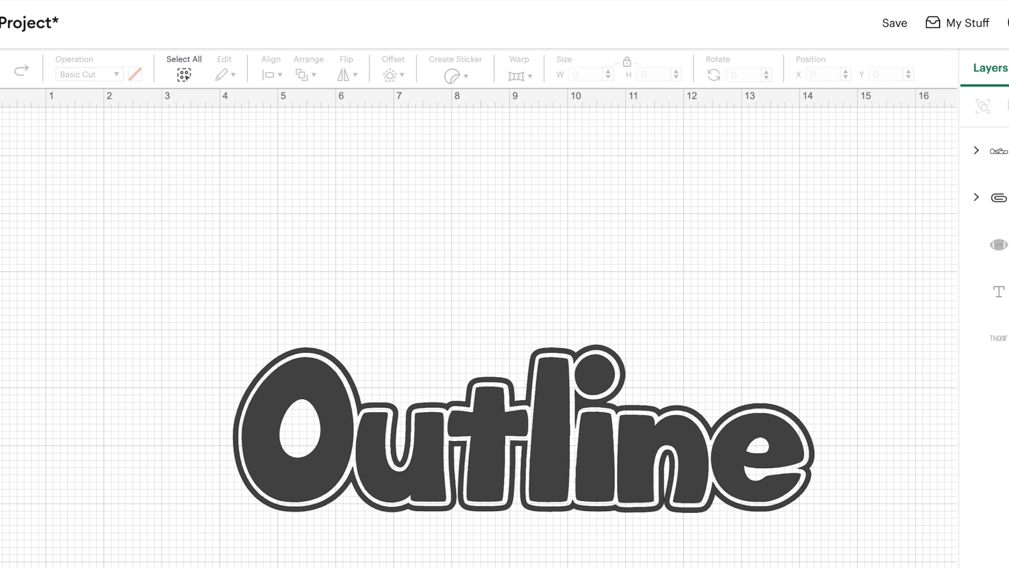
- Select the outline and the solid text and align them with Center
{"action": "left_click_drag", "start_coordinate": [653, 567], "coordinate": [546, 425]}
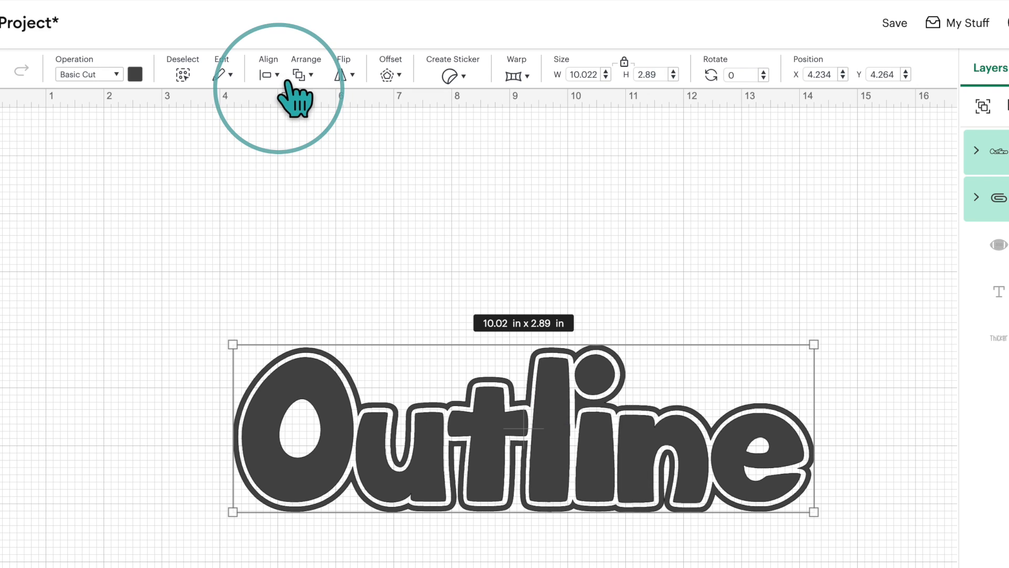
{"action": "left_click", "coordinate": [267, 75]}
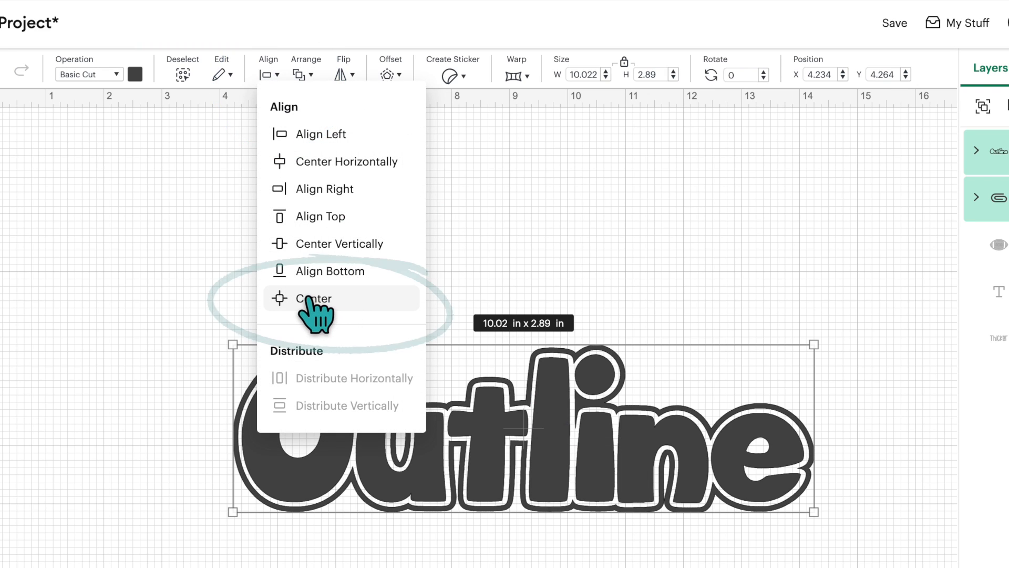
{"action": "left_click", "coordinate": [310, 298]}
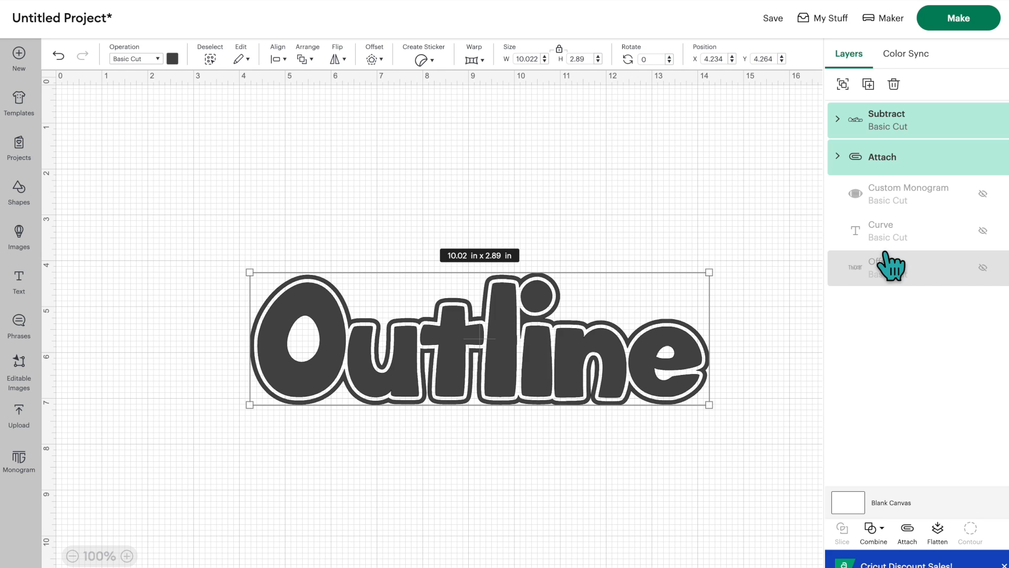
- Attach the outline to the solid text, move the design up, and enlarge it to about 11.55 × 3.33 in
{"action": "left_click", "coordinate": [908, 531]}
{"action": "left_click_drag", "start_coordinate": [555, 332], "coordinate": [507, 224]}
{"action": "left_click_drag", "start_coordinate": [660, 297], "coordinate": [730, 316]}
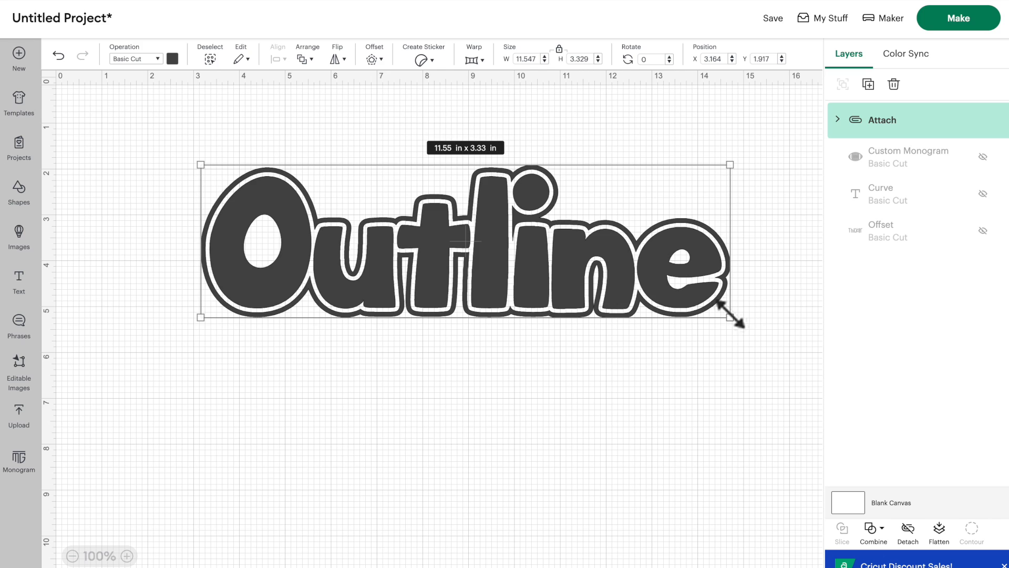